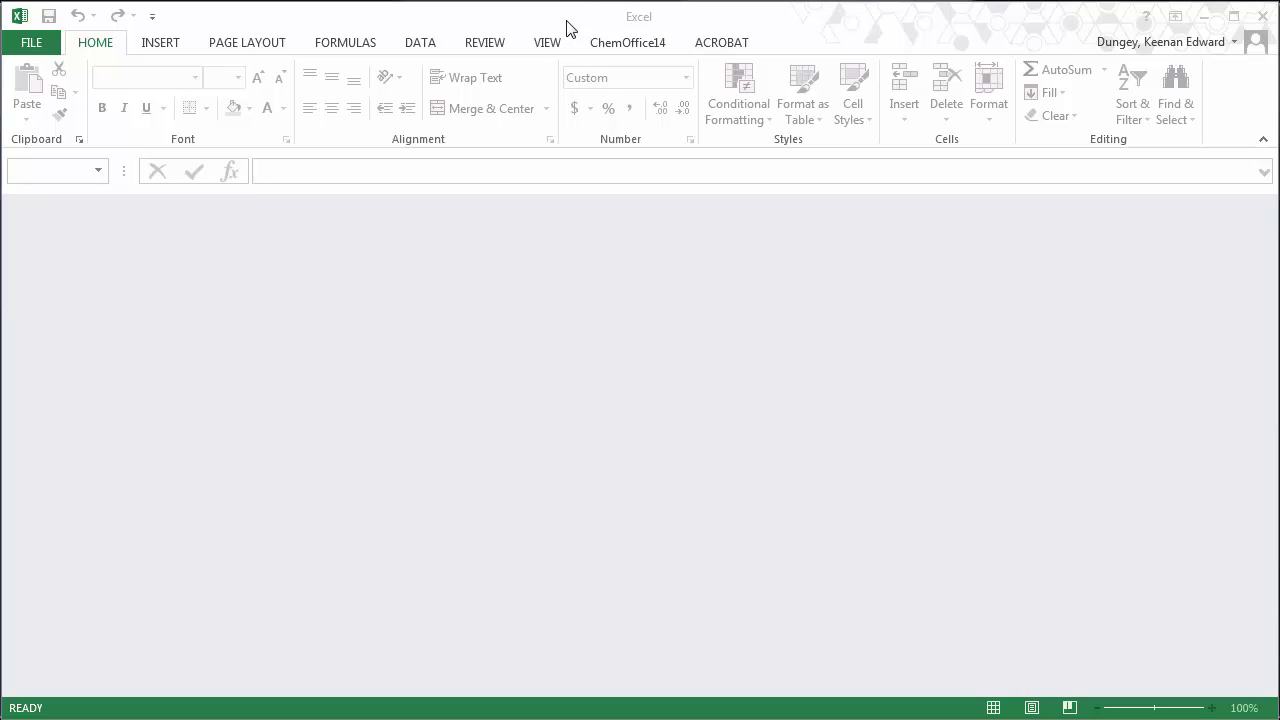
Step: Open EB & LV.DTA from the EMFvT data folder with All Files as the file type filter
click(36, 43)
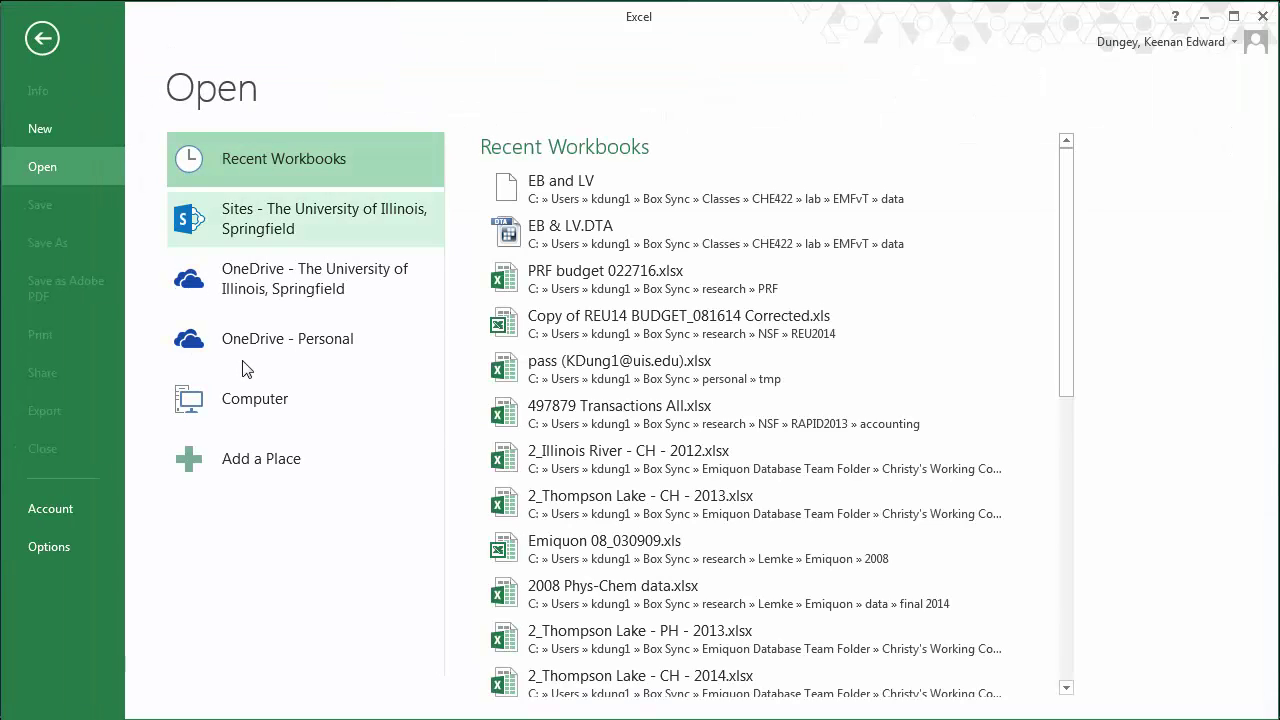
click(260, 408)
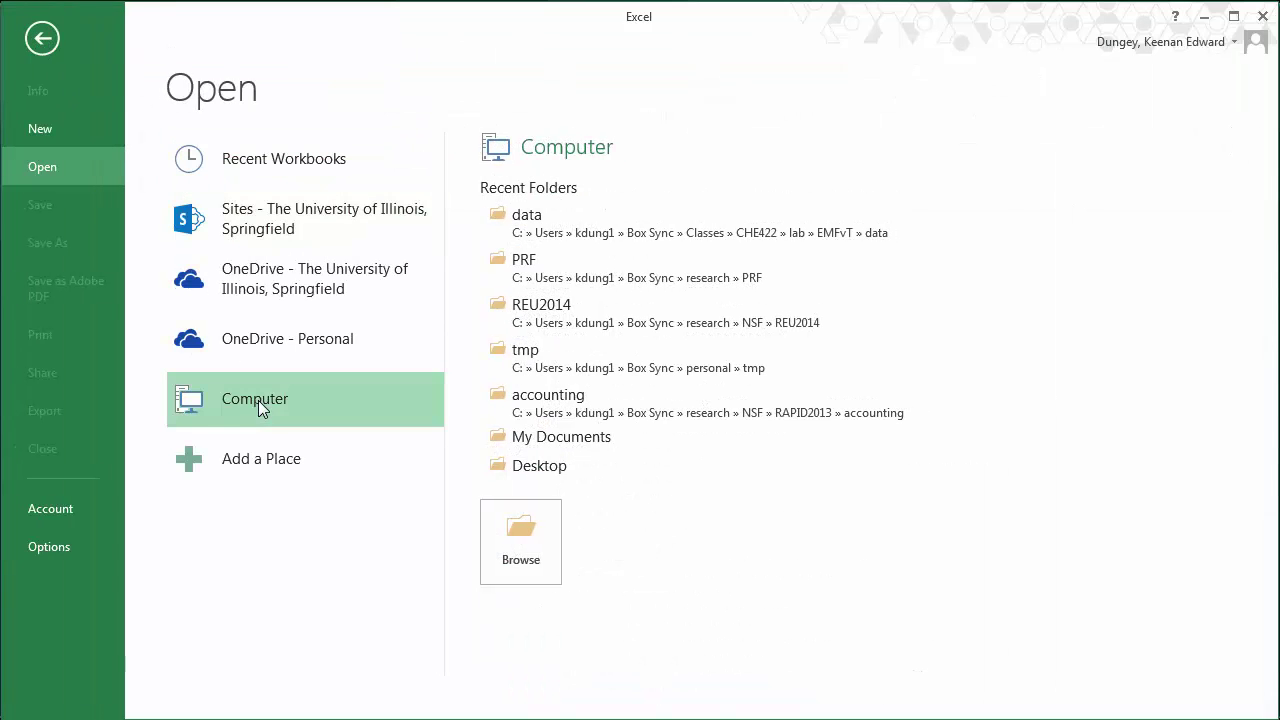
click(527, 237)
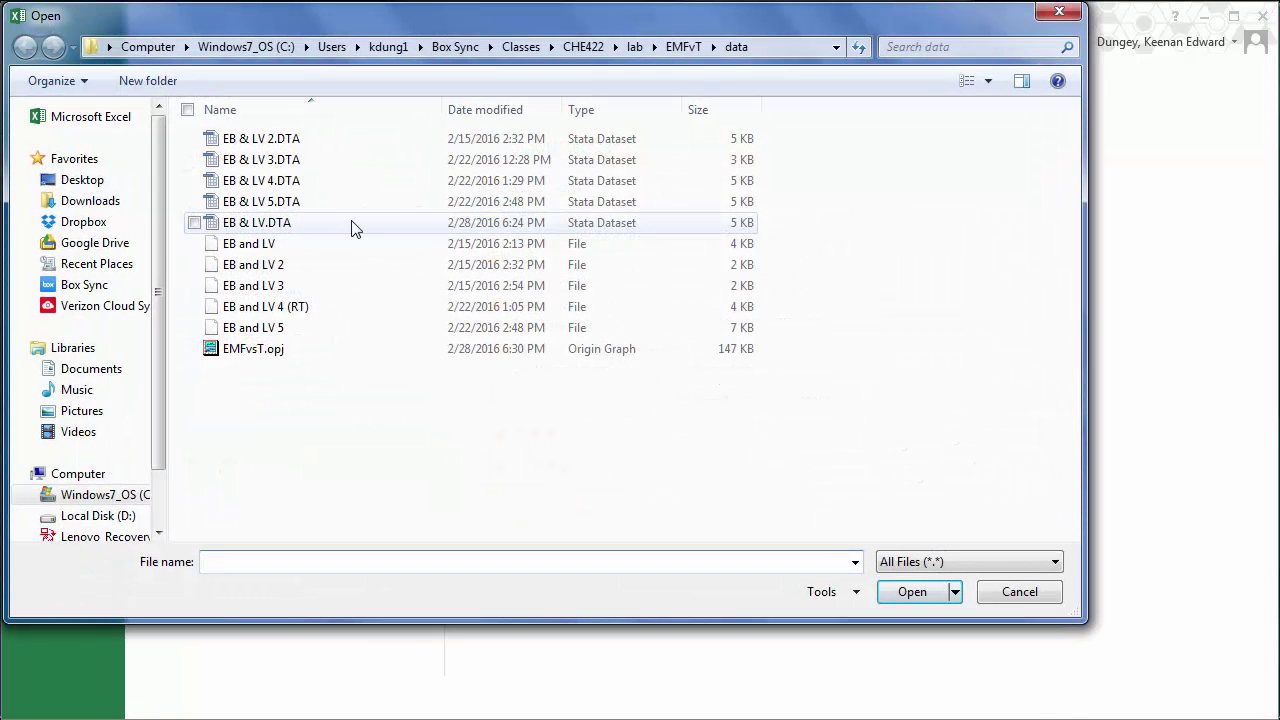
click(352, 224)
click(1055, 563)
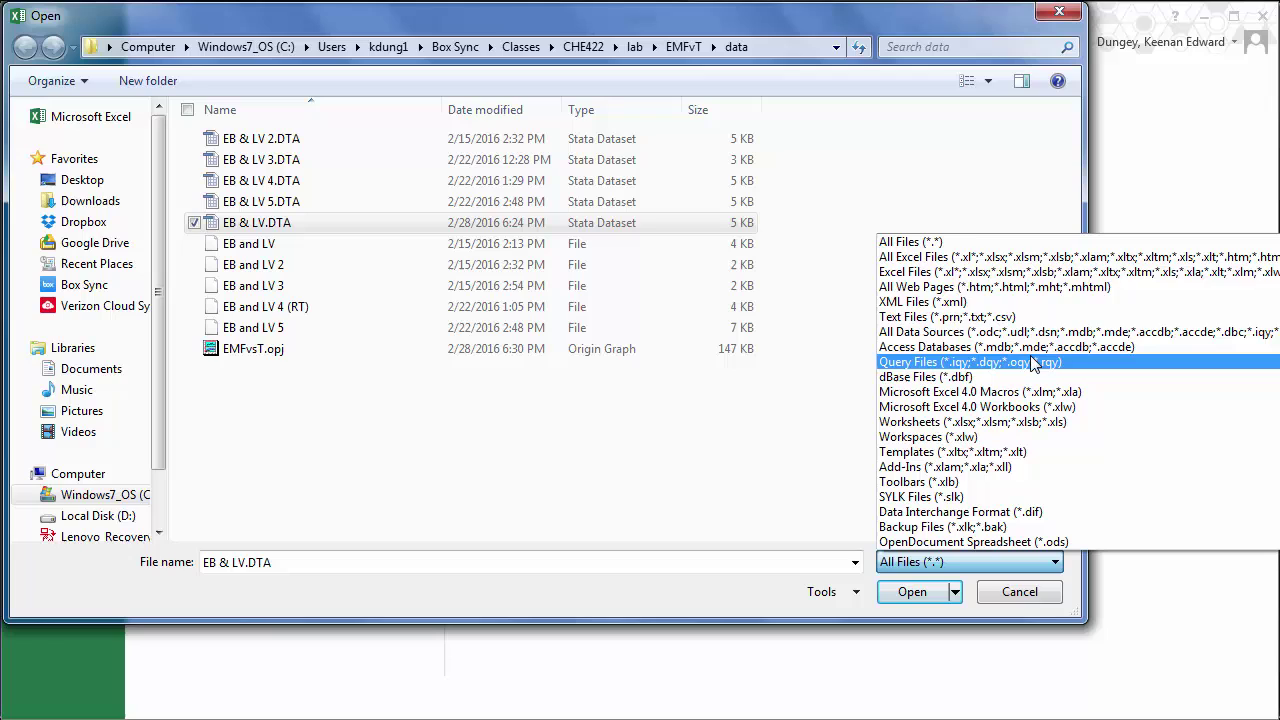
click(1000, 257)
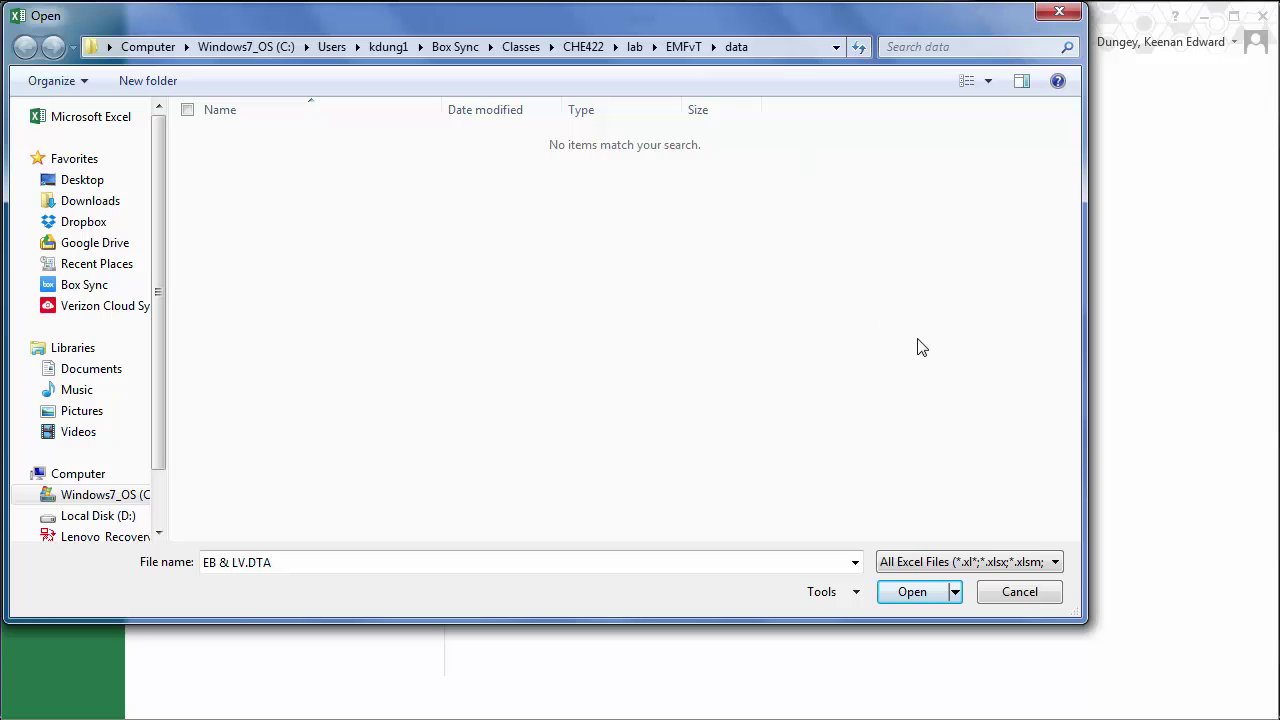
click(1055, 562)
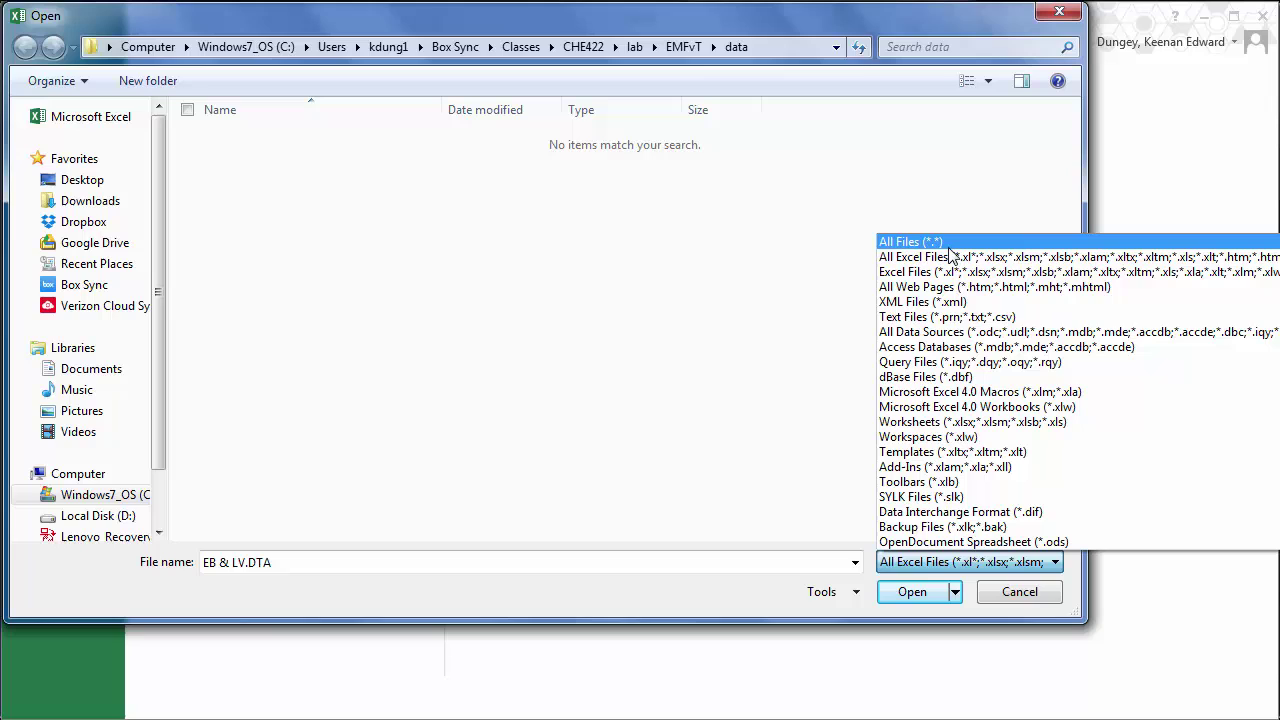
click(910, 242)
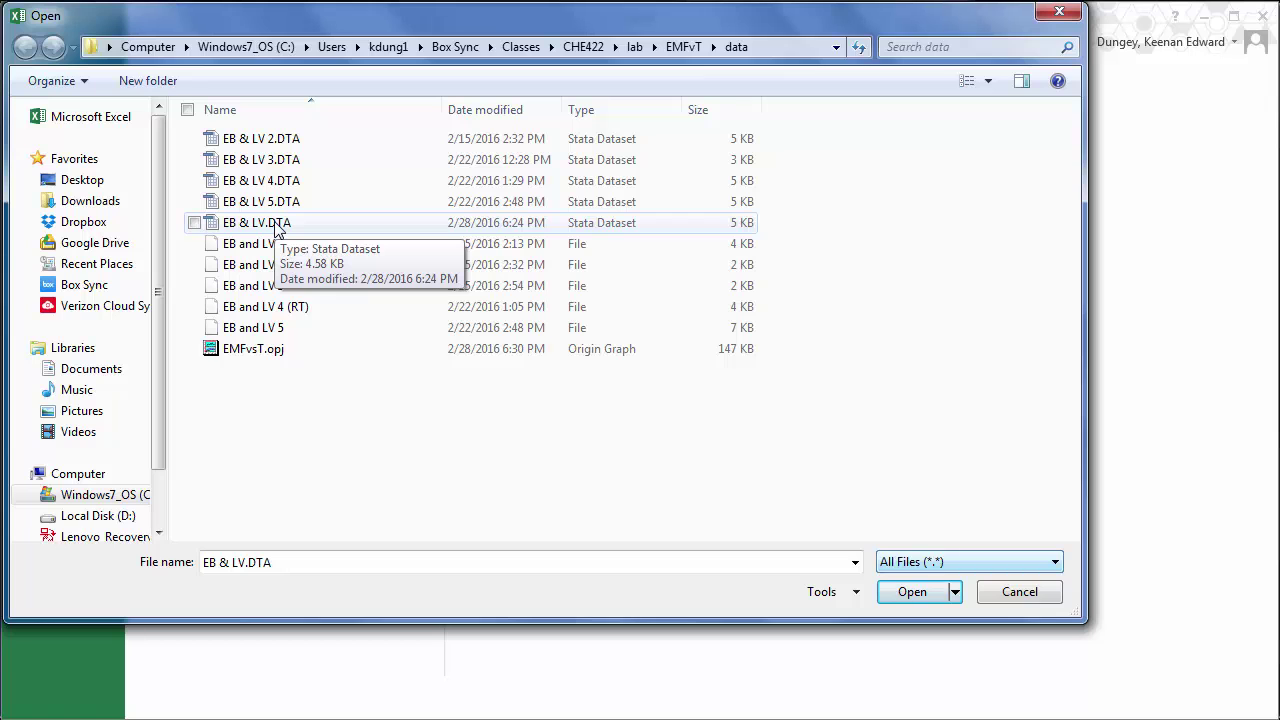
double_click(277, 224)
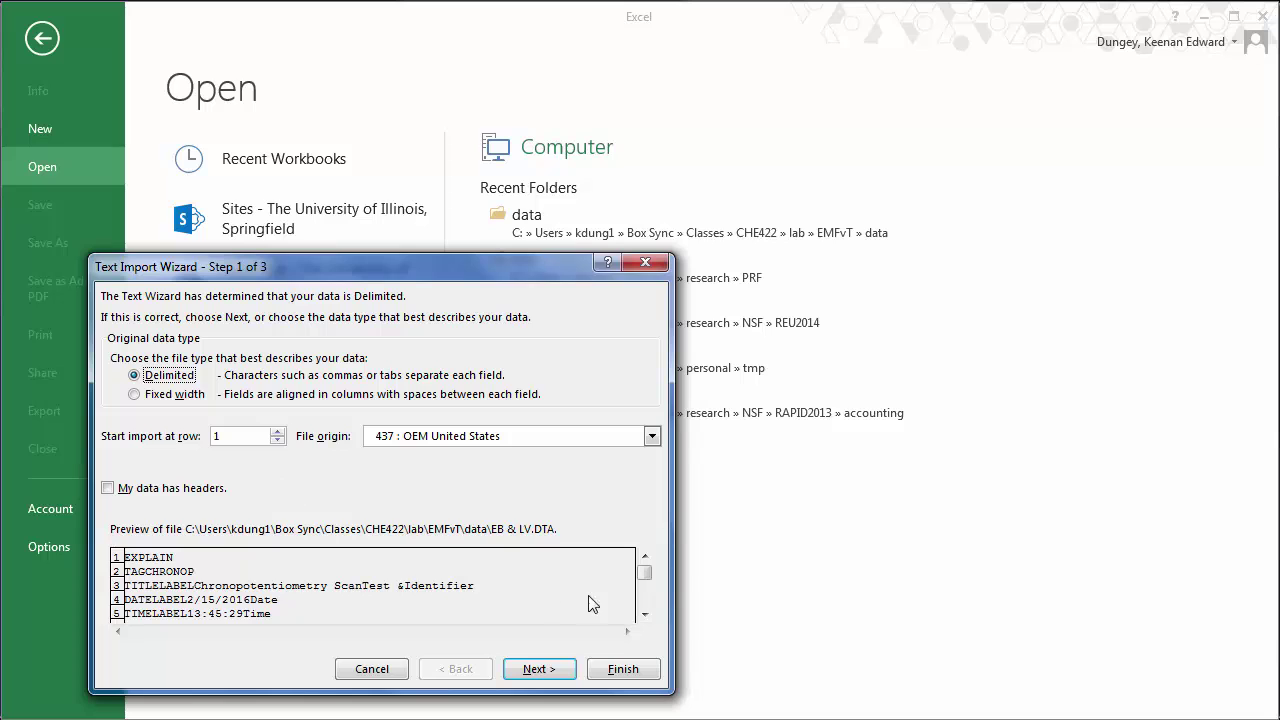
Step: Examine the header rows of EB & LV.DTA in the first-step preview of the Text Import Wizard
click(645, 614)
click(645, 614)
click(645, 614)
click(645, 614)
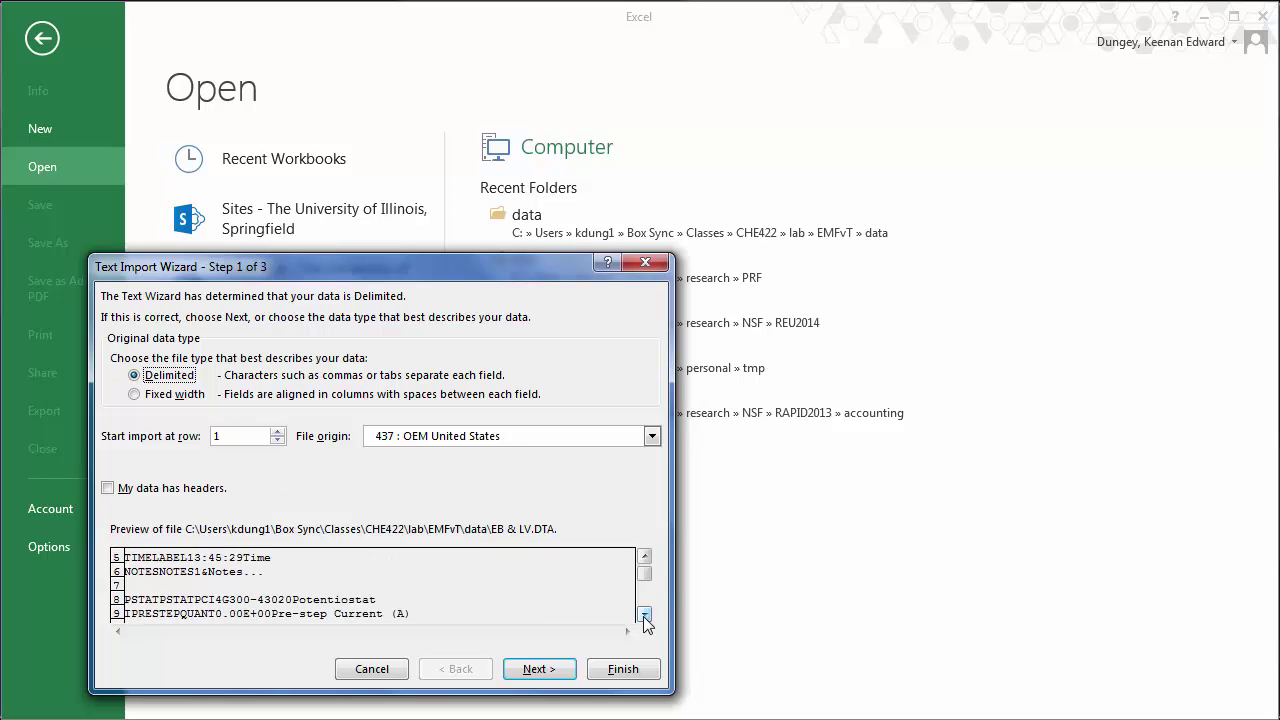
click(645, 614)
click(645, 614)
click(645, 614)
click(645, 614)
click(645, 614)
click(645, 614)
click(645, 614)
click(645, 614)
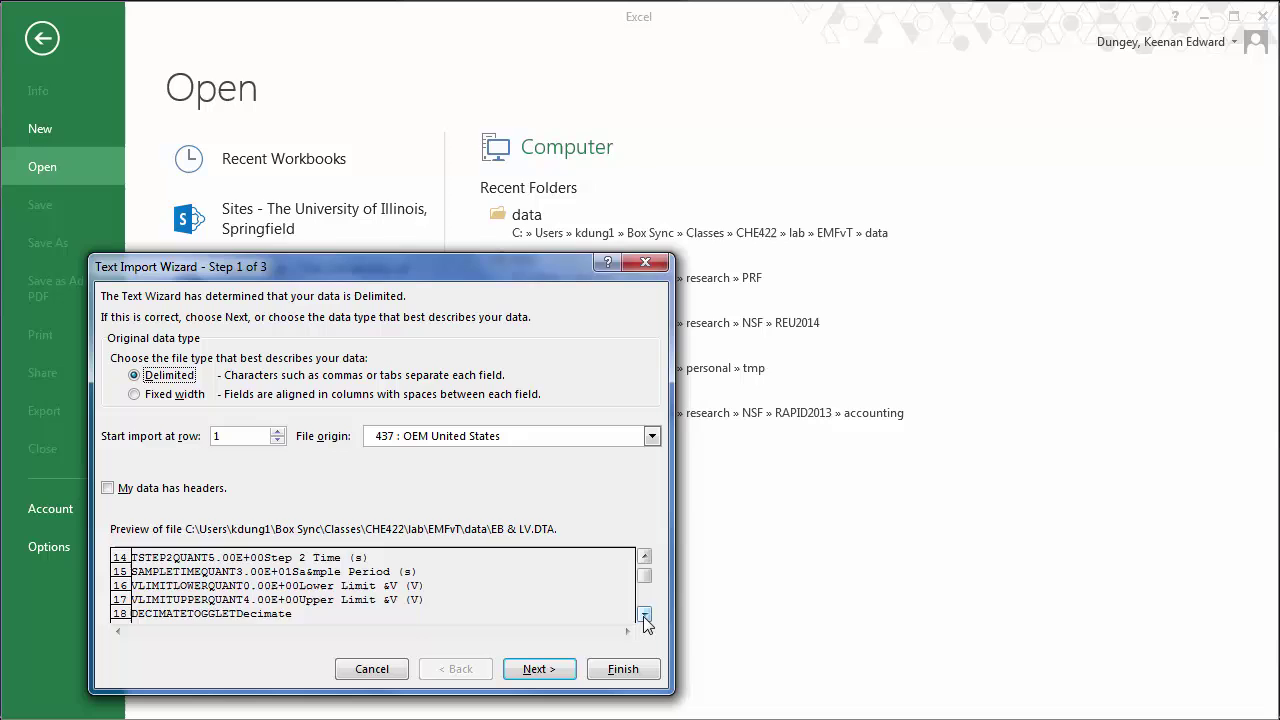
click(645, 614)
click(645, 614)
click(645, 614)
click(645, 614)
click(645, 614)
click(645, 614)
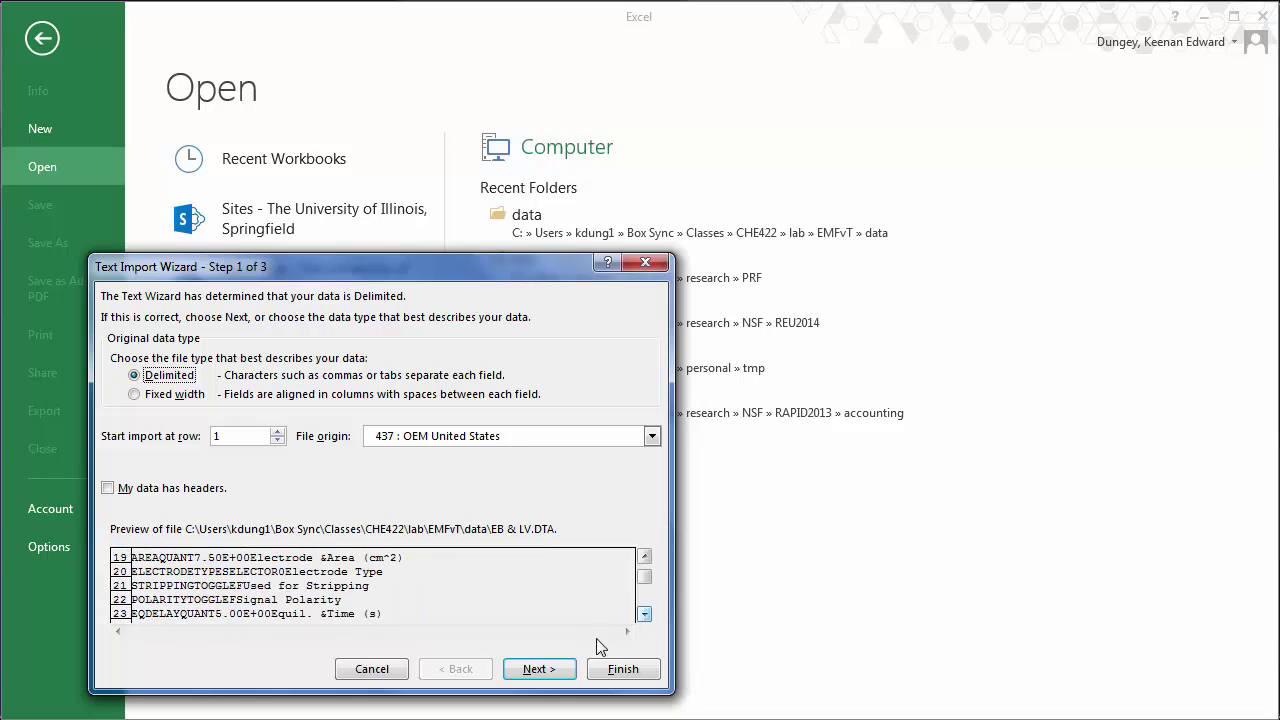
Step: Continue the import with the Delimited data type and examine the tab-separated preview down to the CURVE table
click(546, 672)
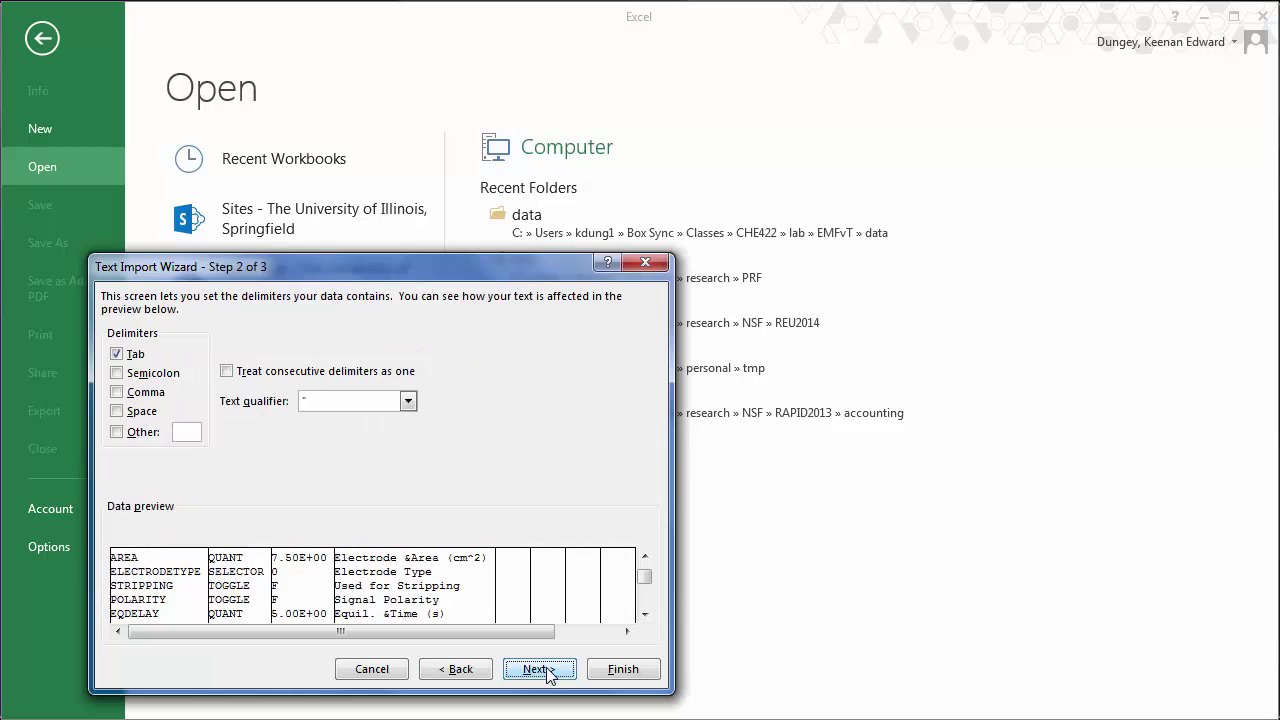
click(644, 613)
click(644, 613)
click(644, 613)
click(644, 613)
click(644, 613)
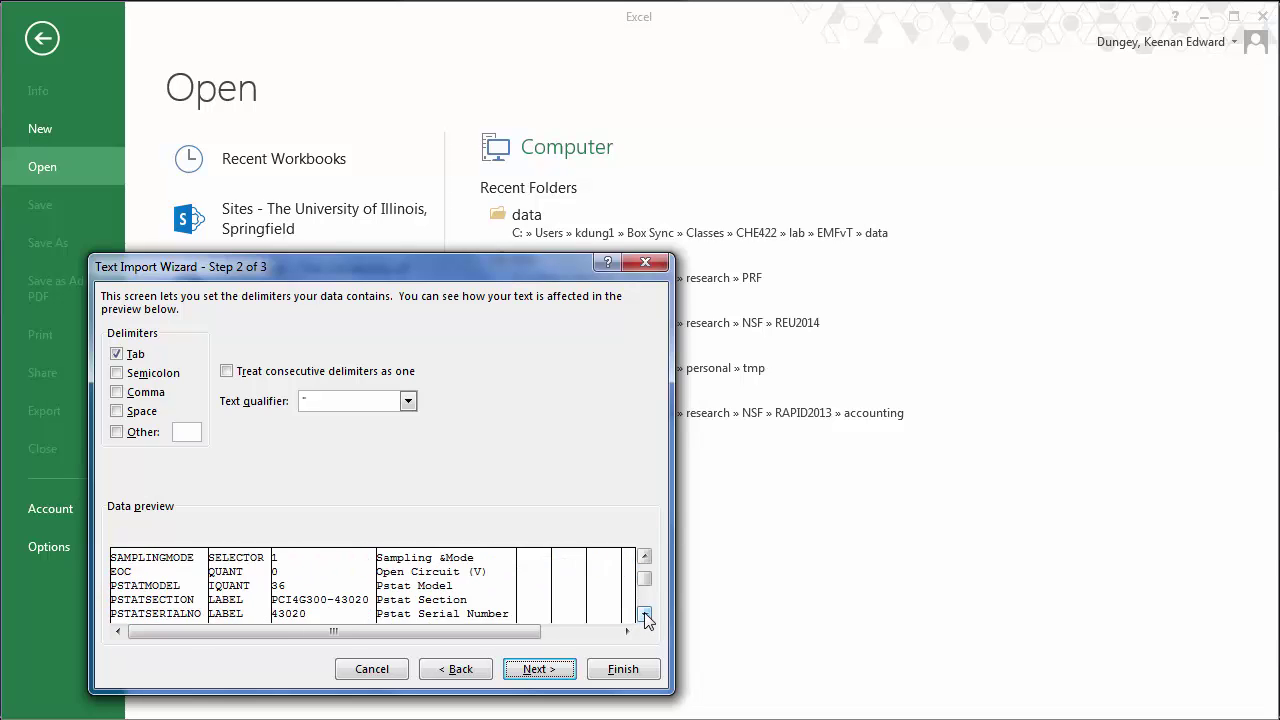
click(644, 613)
click(644, 613)
click(644, 613)
click(644, 613)
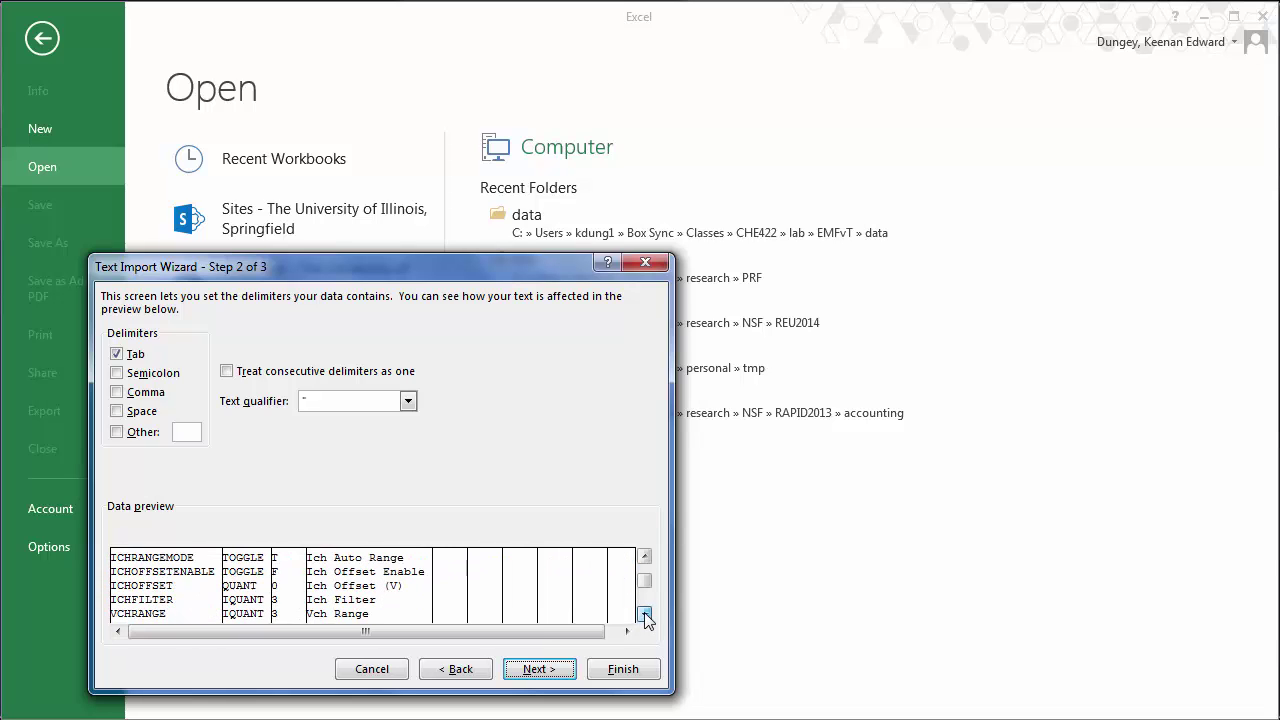
click(644, 613)
click(644, 613)
click(644, 613)
click(644, 613)
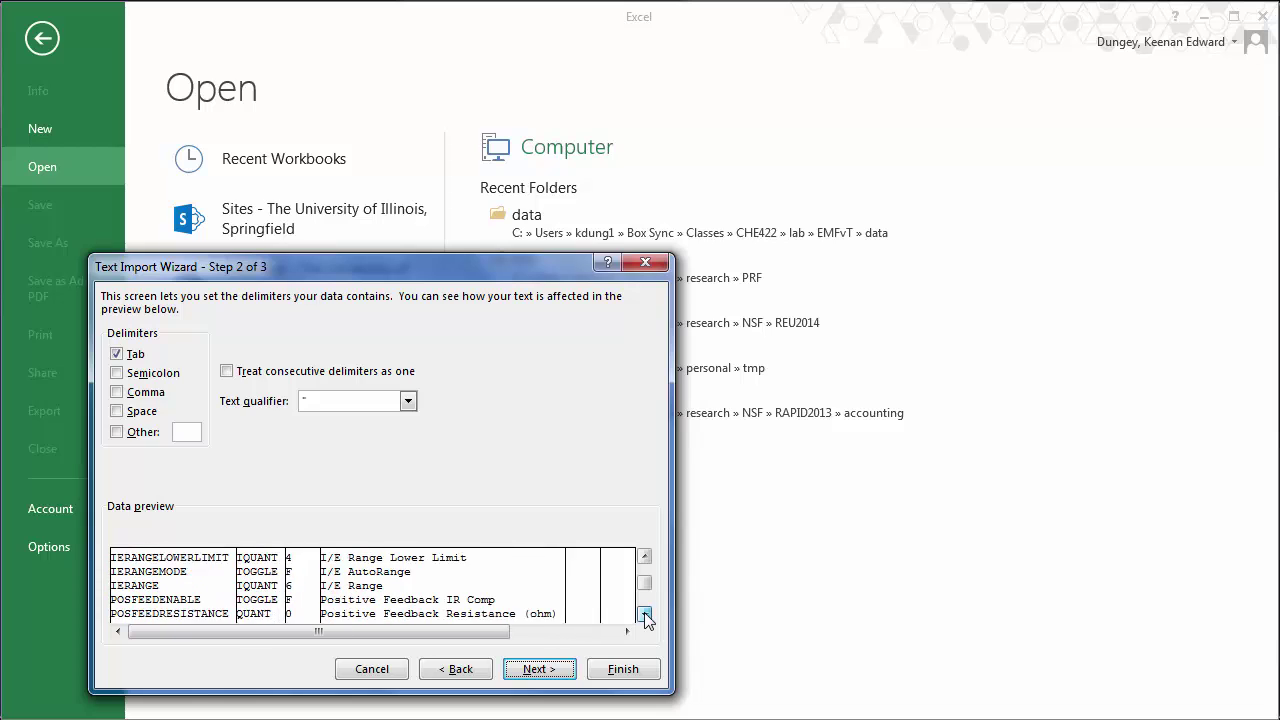
click(644, 613)
click(644, 613)
click(644, 613)
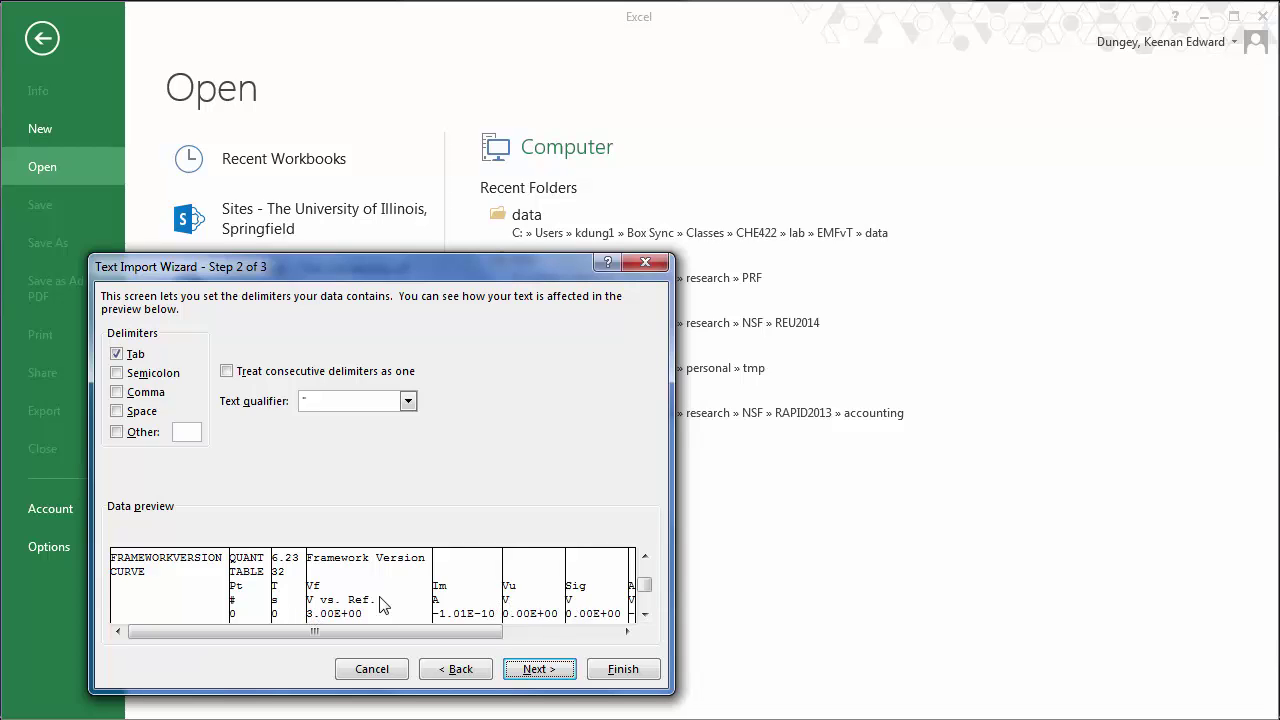
Step: Finish the import with tab delimiters and General column format, and widen column C to fit the date
click(540, 669)
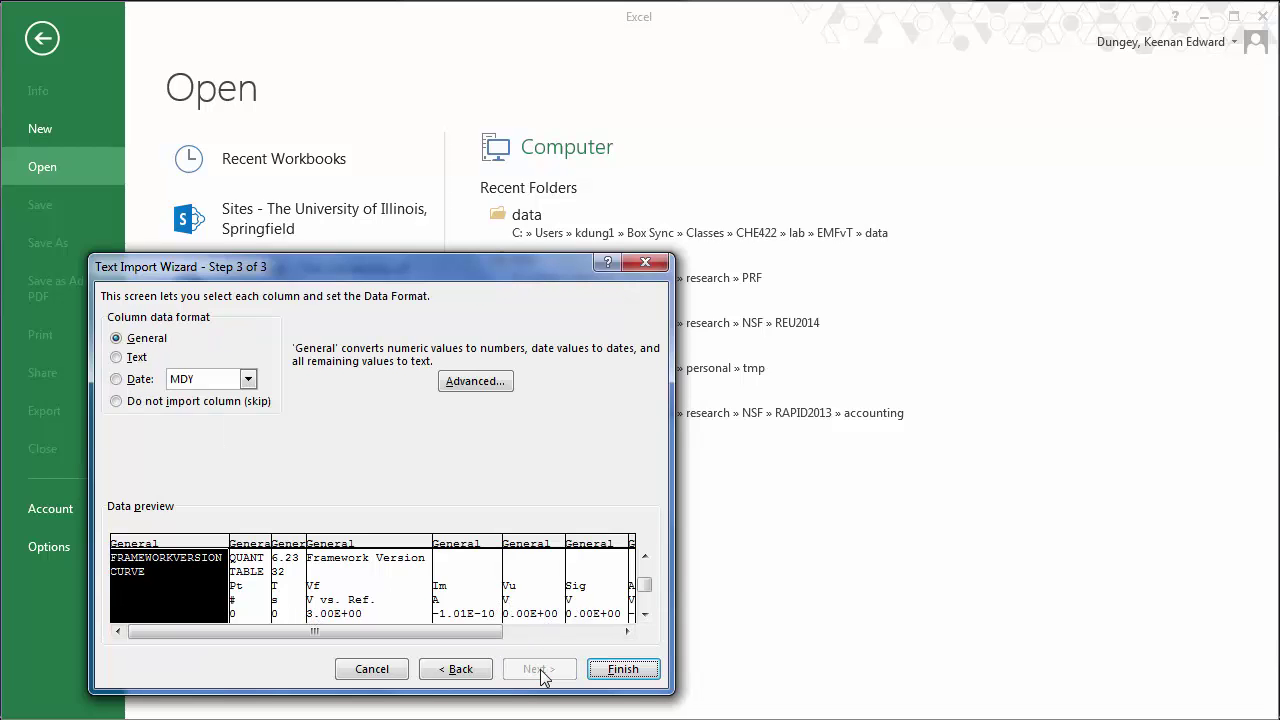
click(622, 669)
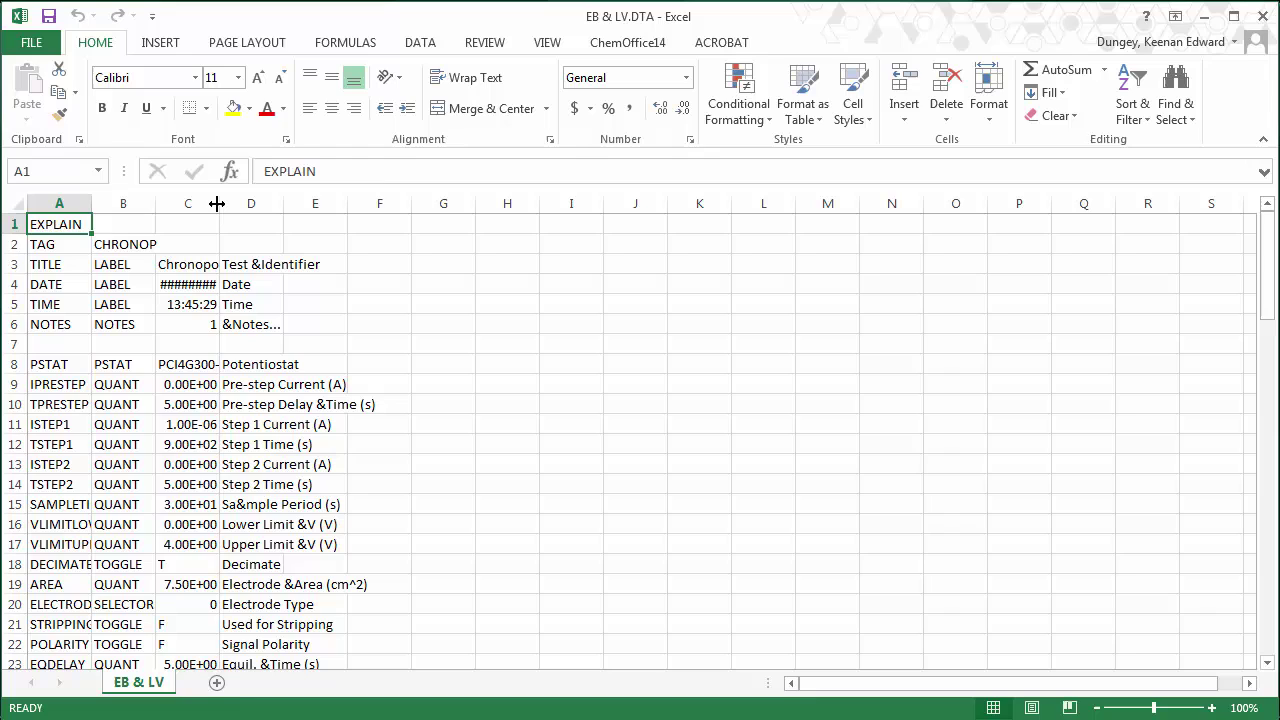
drag(219, 204, 254, 204)
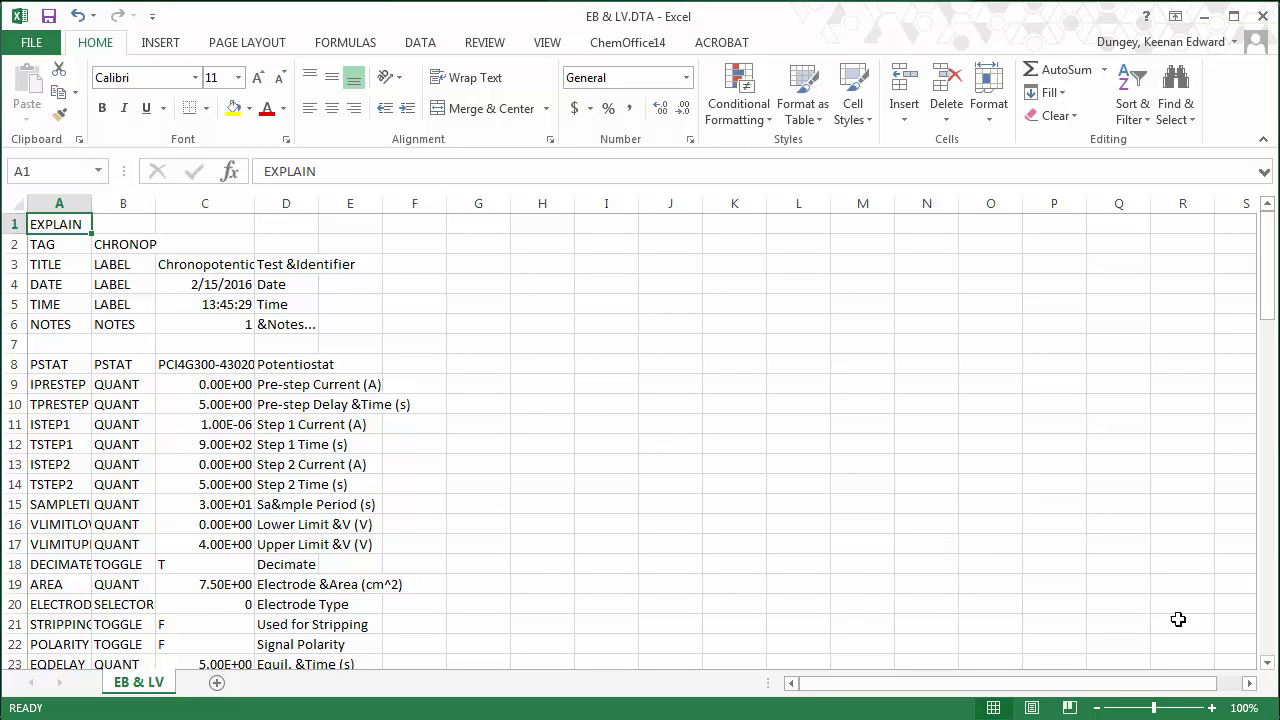
Step: Locate the CURVE table and check its Vf and Im headings and the first time entry
scroll(1275, 647, down, 15)
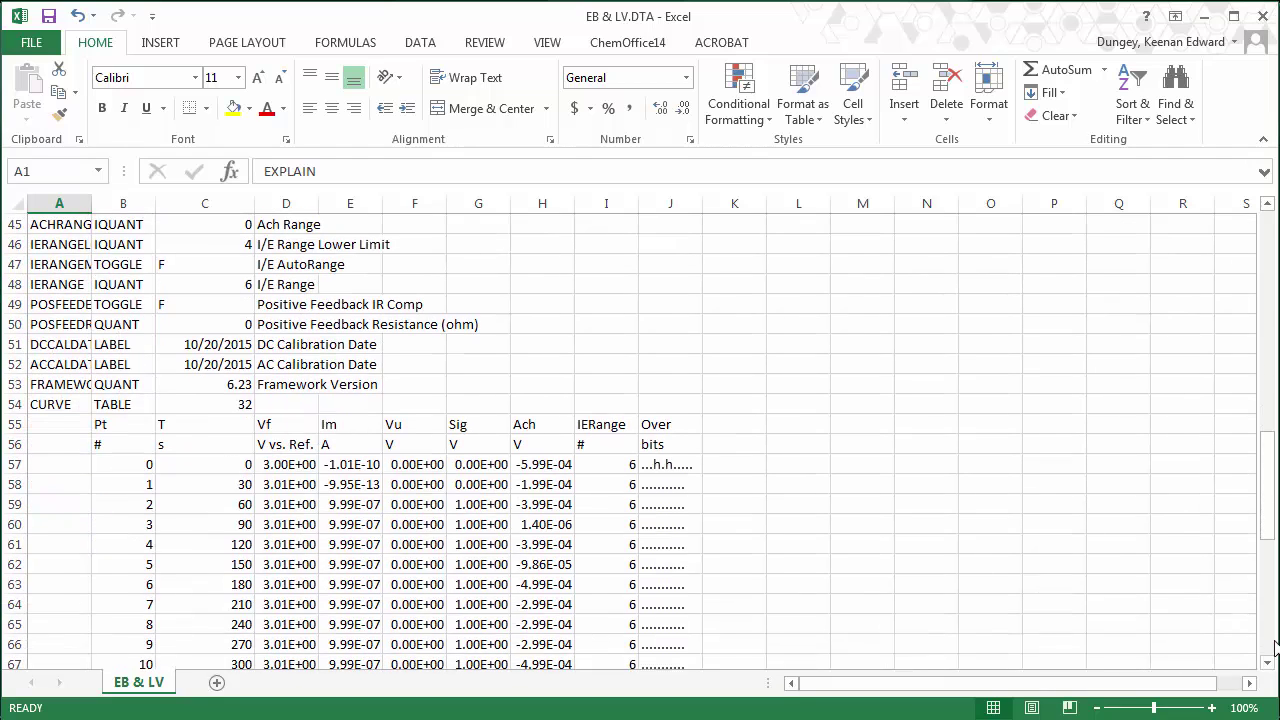
click(278, 424)
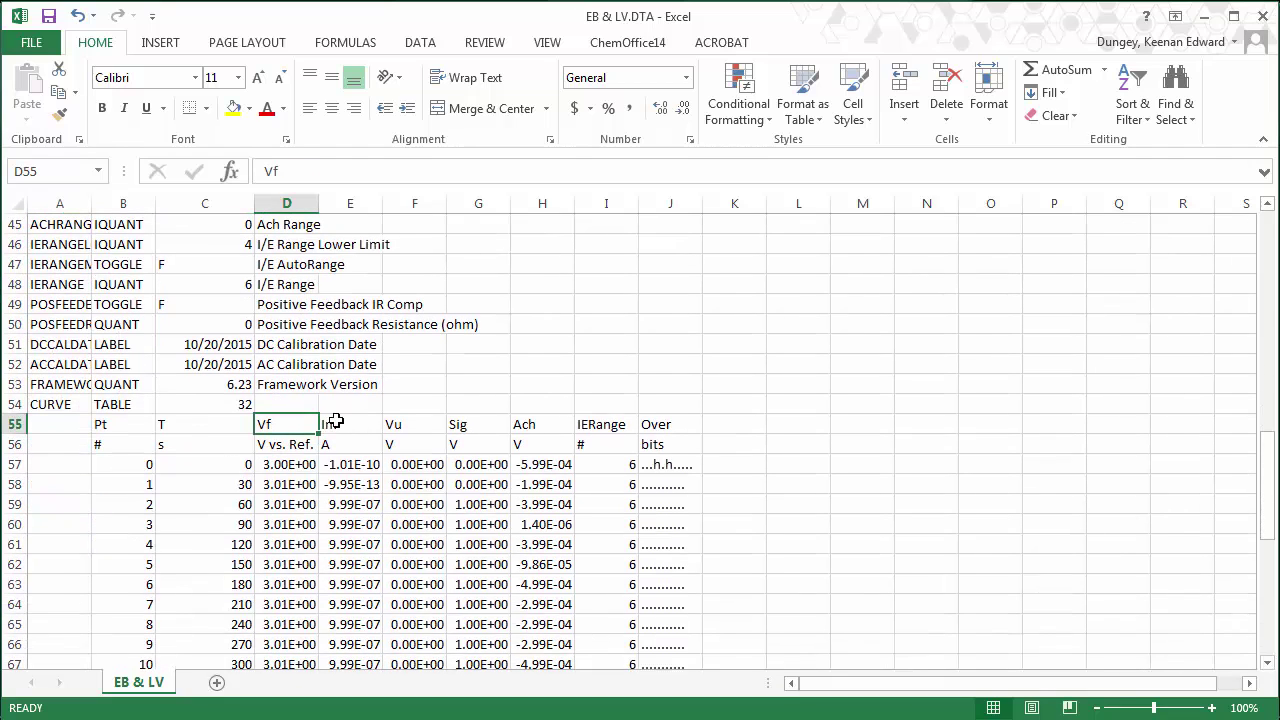
click(340, 424)
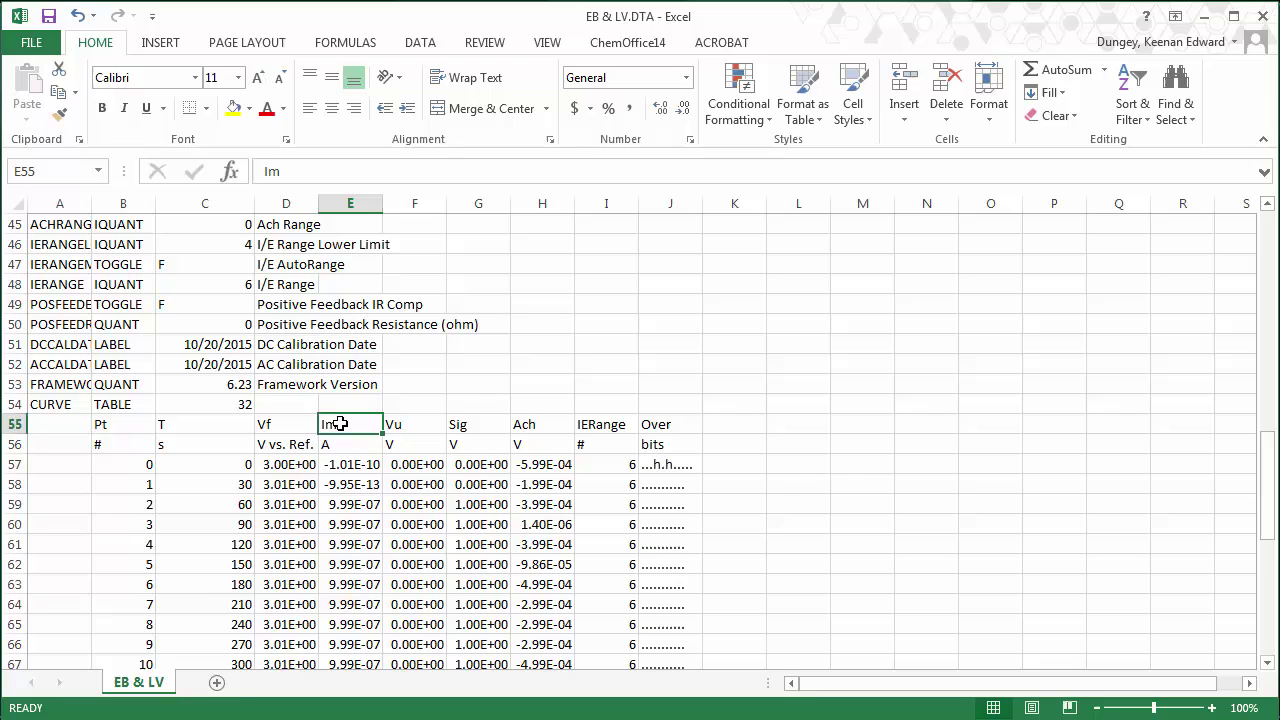
click(193, 464)
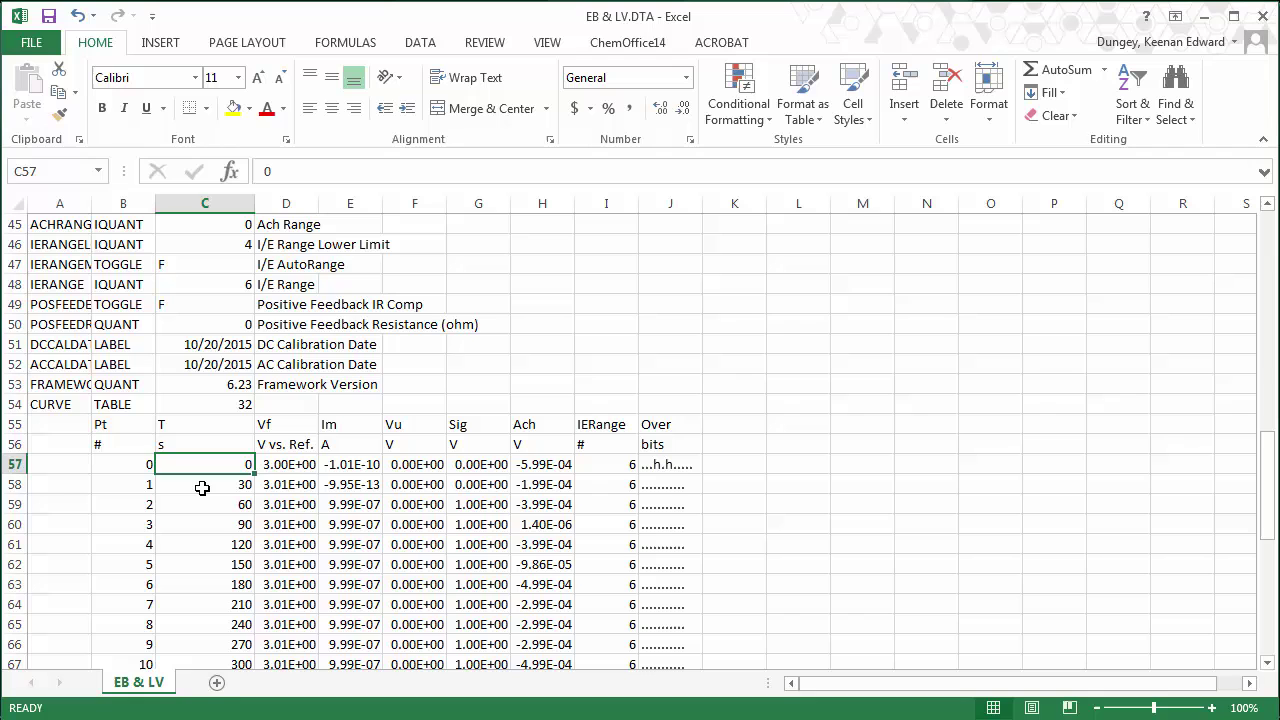
Step: Look through the time readings in column C down to the end of the data
key(Down)
key(Left)
key(Right)
key(Down)
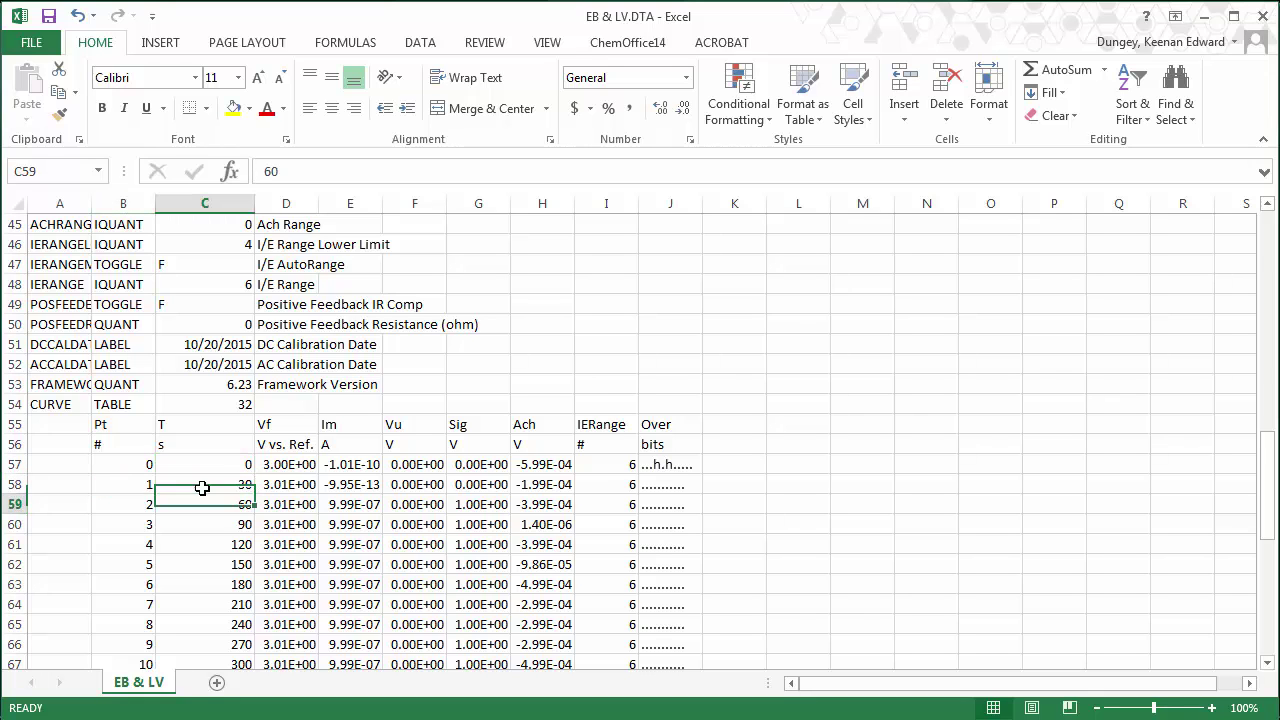
key(Down)
key(Down)
key(Down)
key(Down)
key(Down)
key(Down)
key(Down)
key(Down)
key(Down)
key(Down)
key(Down)
key(Down)
key(Down)
key(Down)
key(Down)
key(Down)
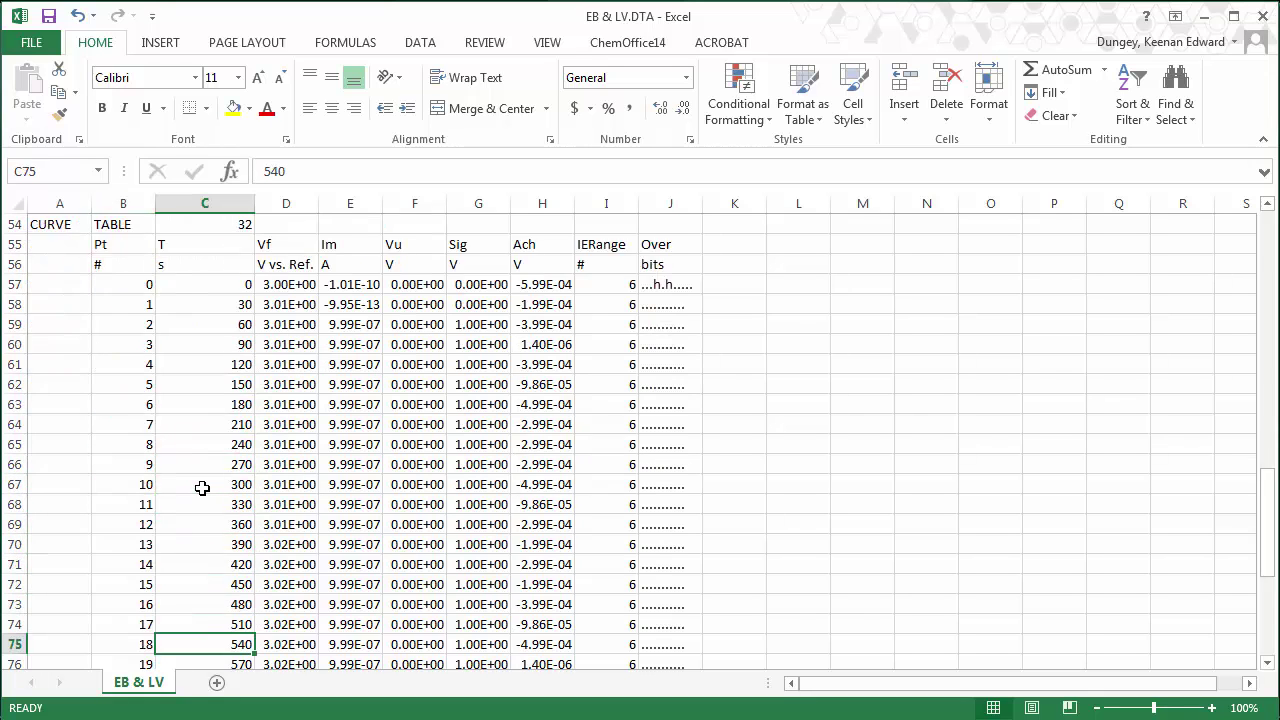
key(Down)
key(Down)
key(Down)
key(Down)
key(Down)
key(Down)
key(Down)
key(Down)
key(Down)
key(Down)
key(Down)
key(Down)
key(Down)
key(Down)
key(Down)
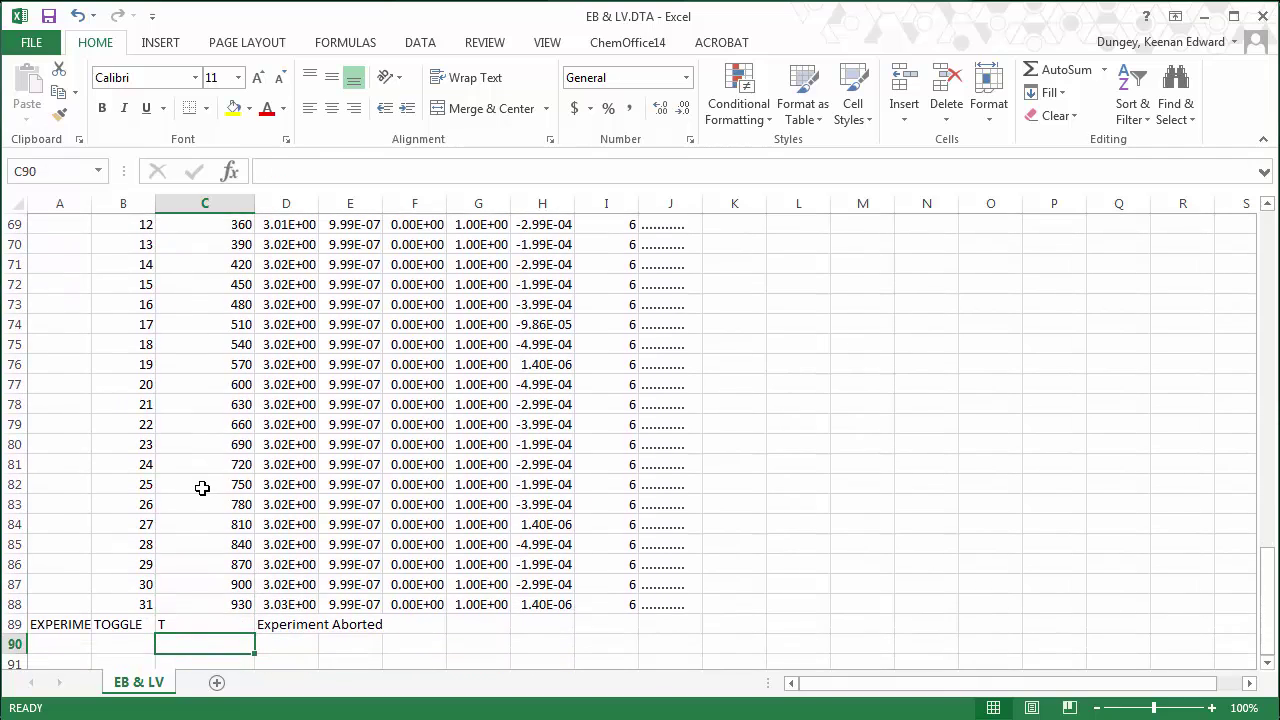
Step: Review the Vf voltage readings in column D from the last data row up to the heading
key(Up)
key(Up)
key(Right)
key(Up)
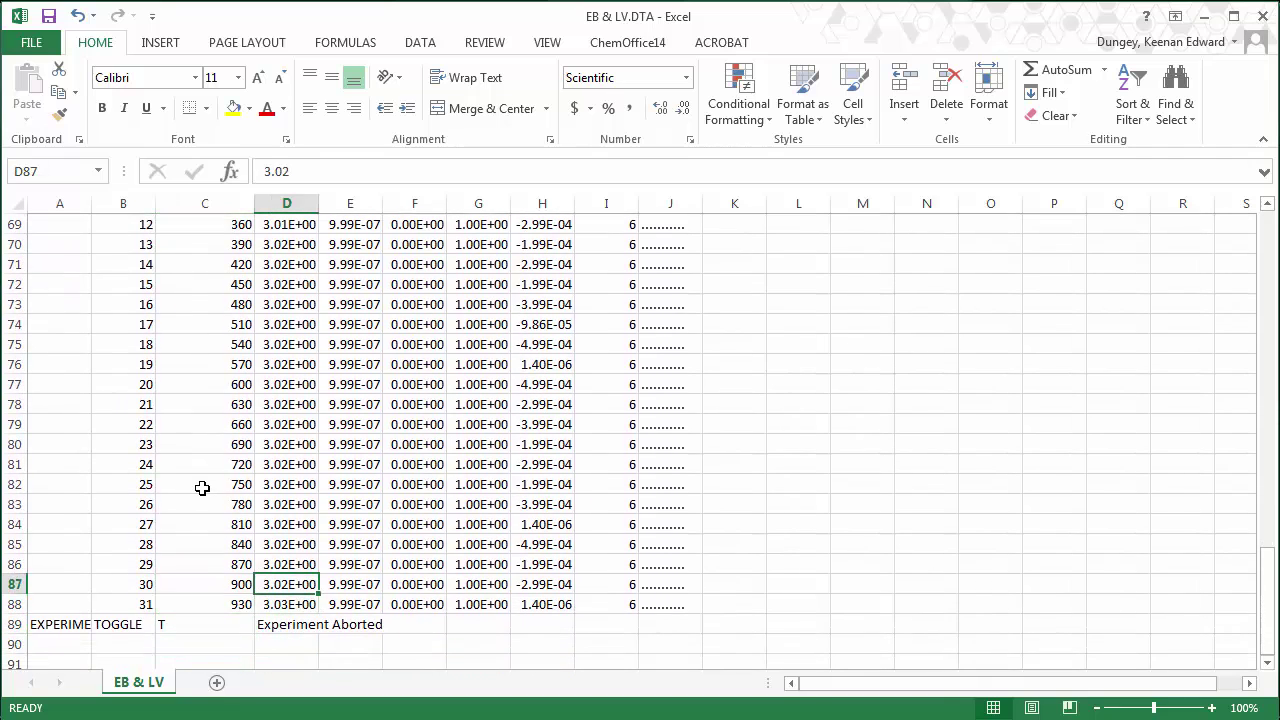
key(Up)
key(Up)
key(Up)
key(Up)
key(Up)
key(Up)
key(Up)
key(Up)
key(Up)
key(Up)
key(Up)
key(Up)
key(Up)
key(Up)
key(Up)
key(Up)
key(Up)
key(Up)
key(Up)
key(Up)
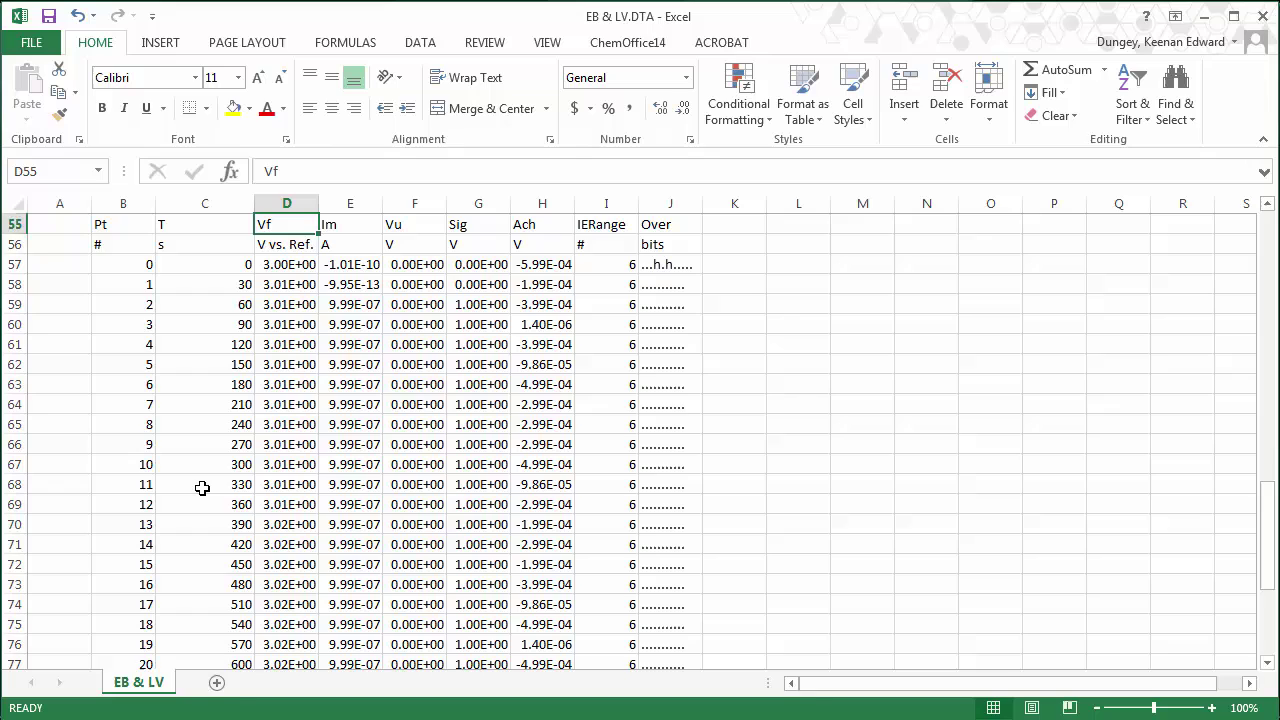
Step: Select all Vf readings in column D, from D57 to D88, to check the extent of the data
key(Down)
key(Up)
key(Up)
key(Down)
key(Down)
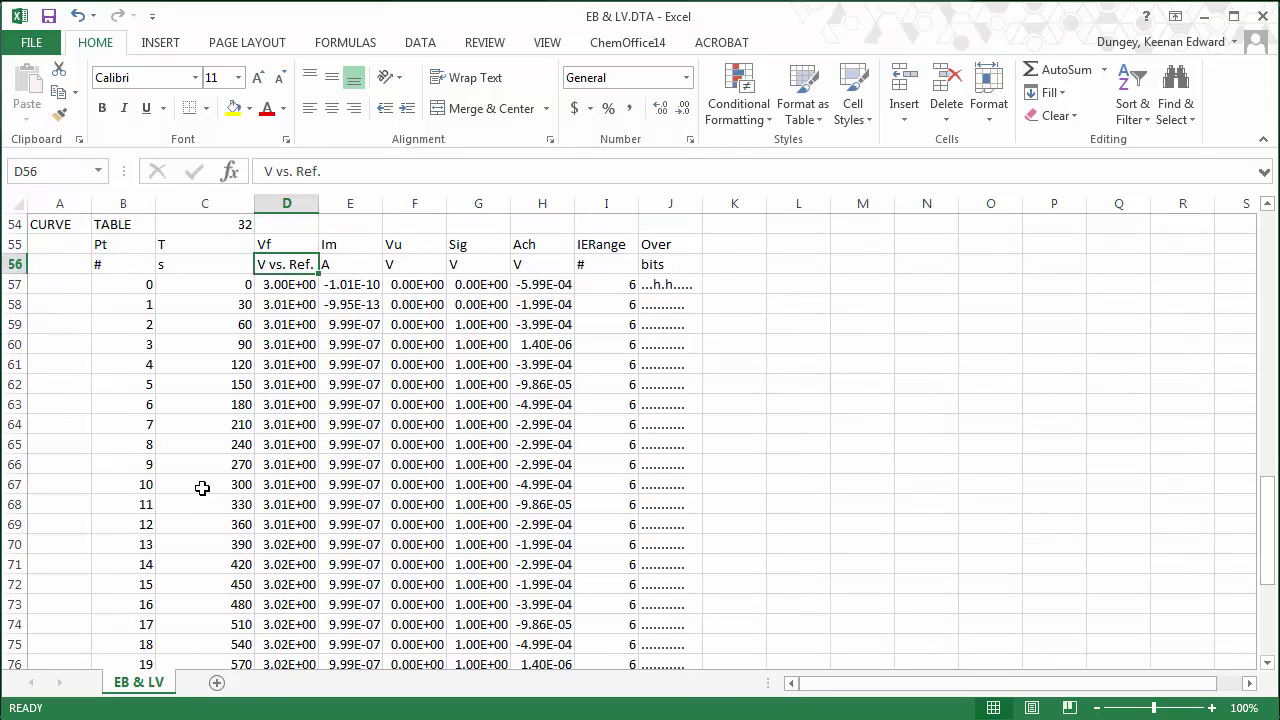
key(Down)
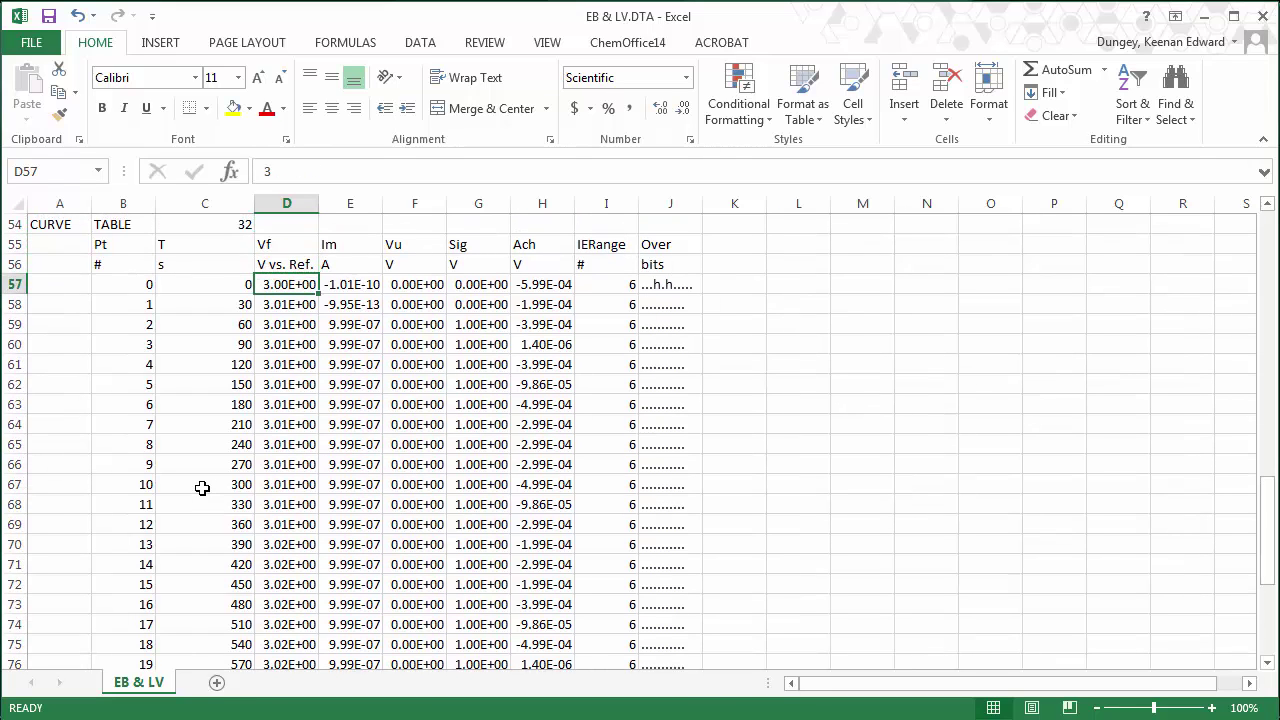
key(ctrl+shift+Down)
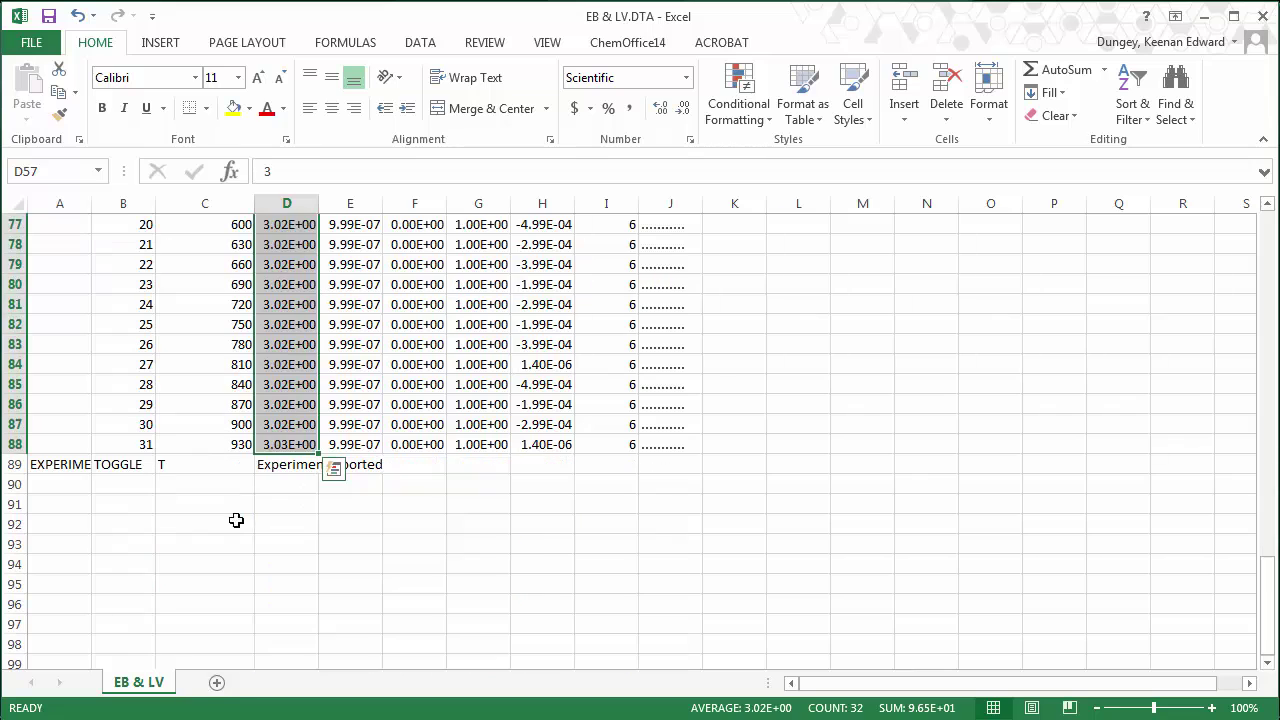
Step: Enter the labels Mean in C91 and SEM in C92 below the data table
click(215, 504)
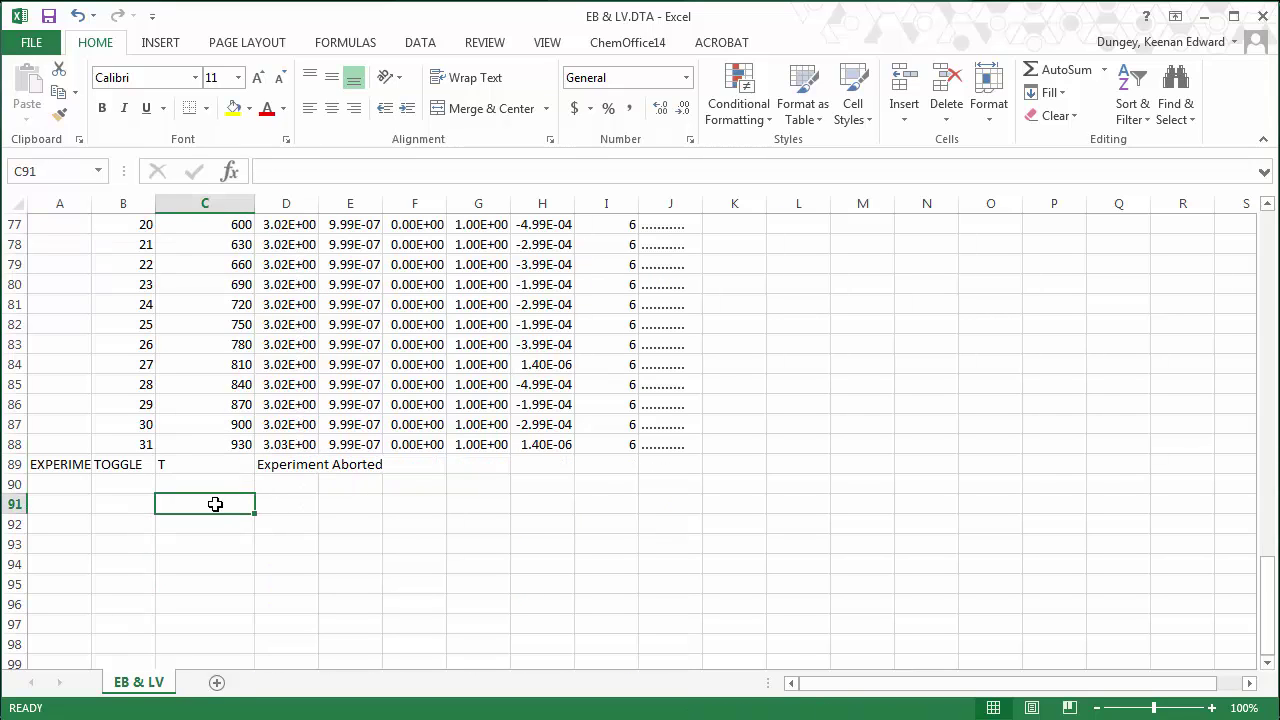
text(Mean)
key(Return)
text(SEM)
key(Up)
Step: Calculate the mean of the Vf readings in D91 with the formula =AVERAGE(D57:D88)
key(Right)
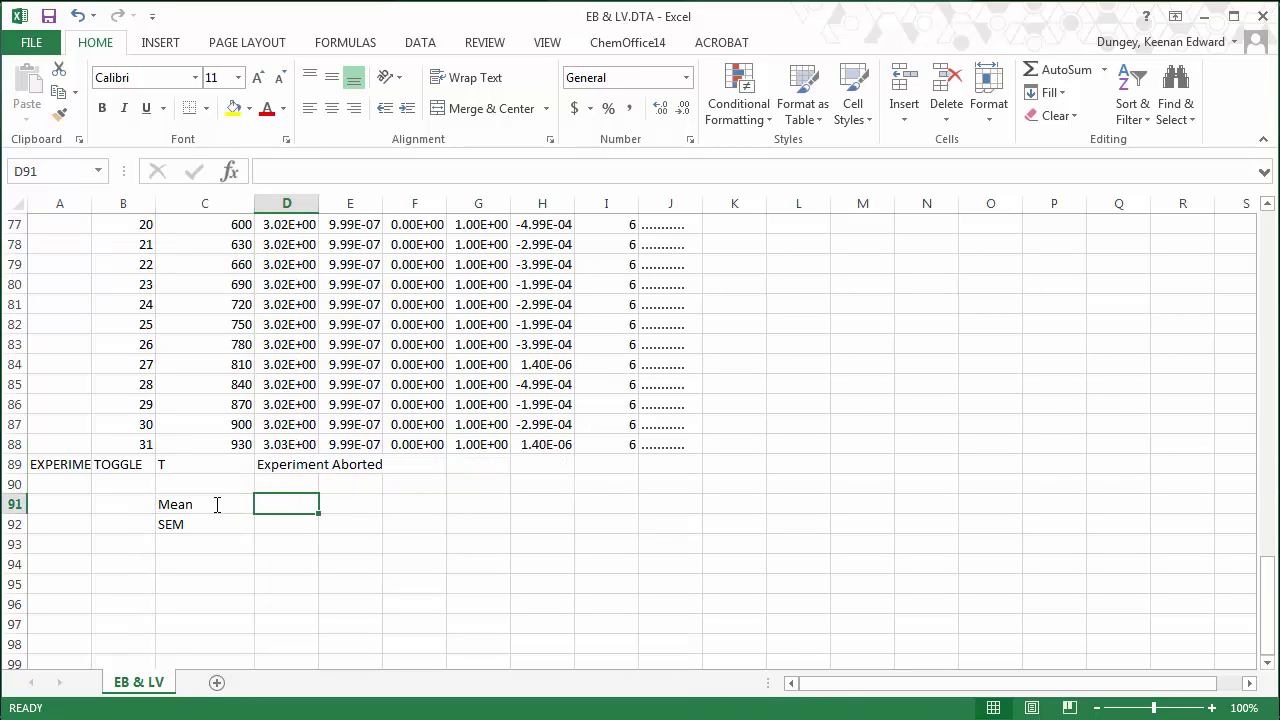
text(=)
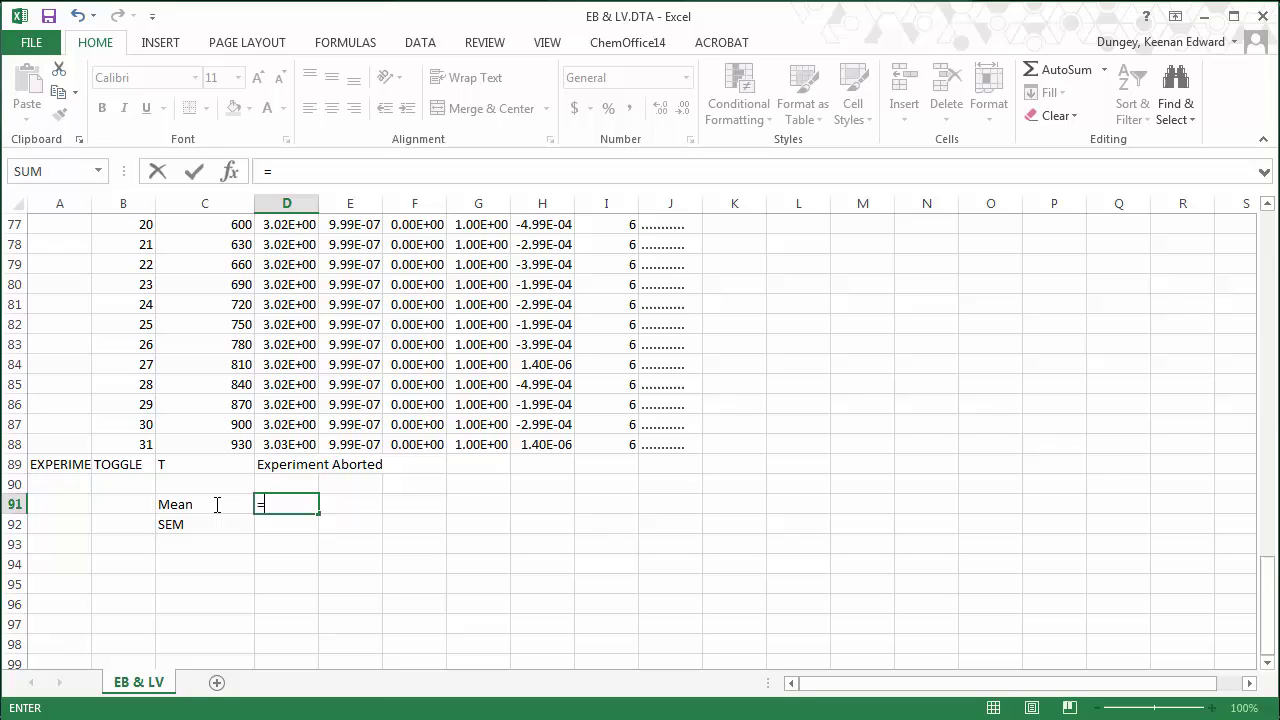
text(ave)
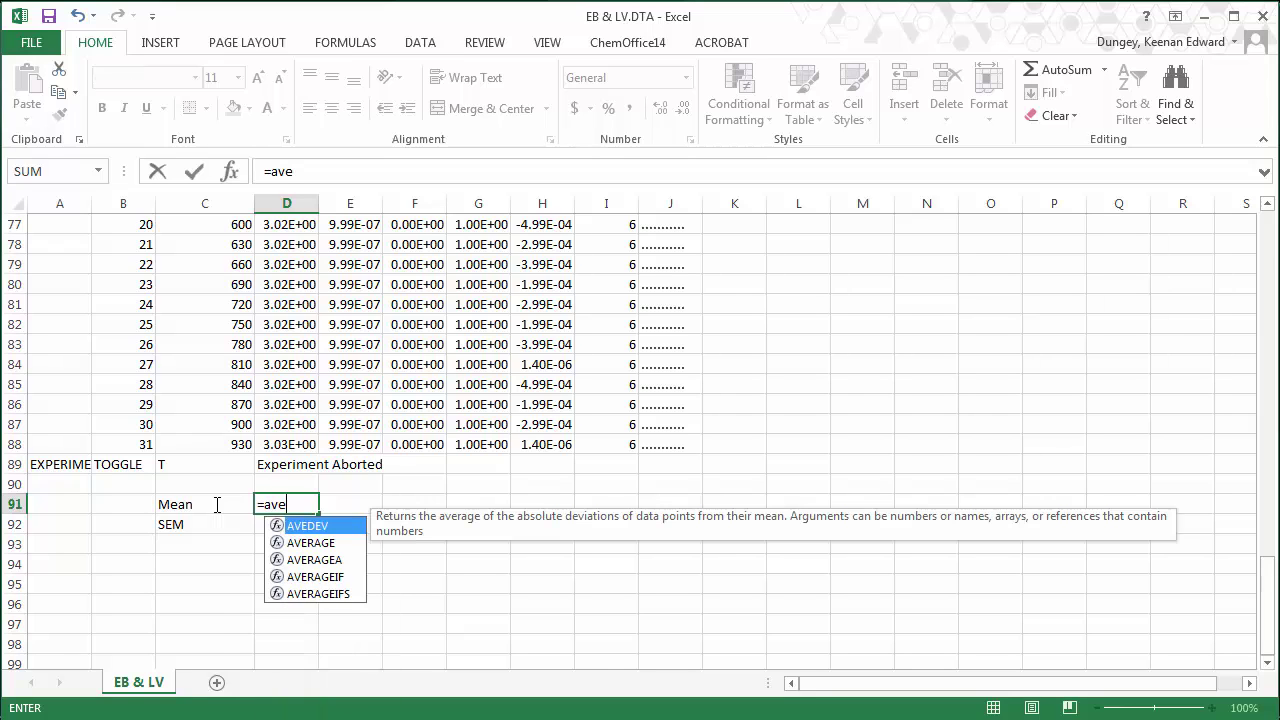
text(rage)
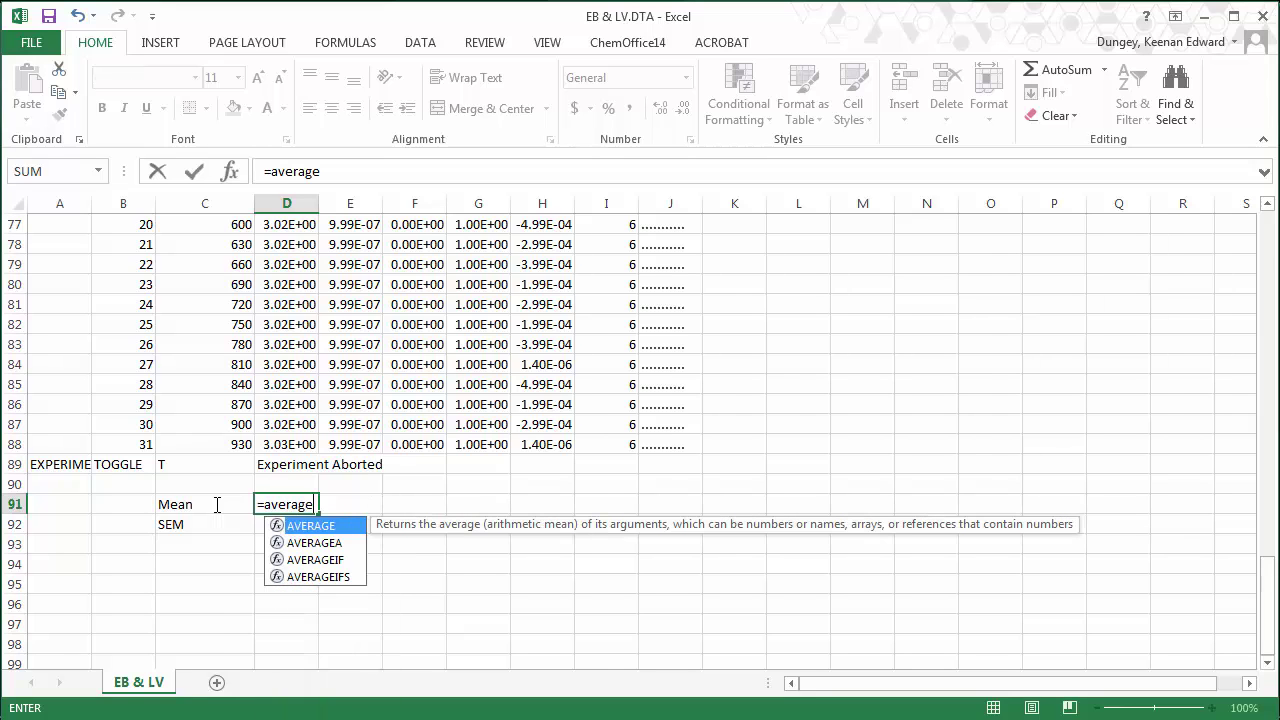
text(()
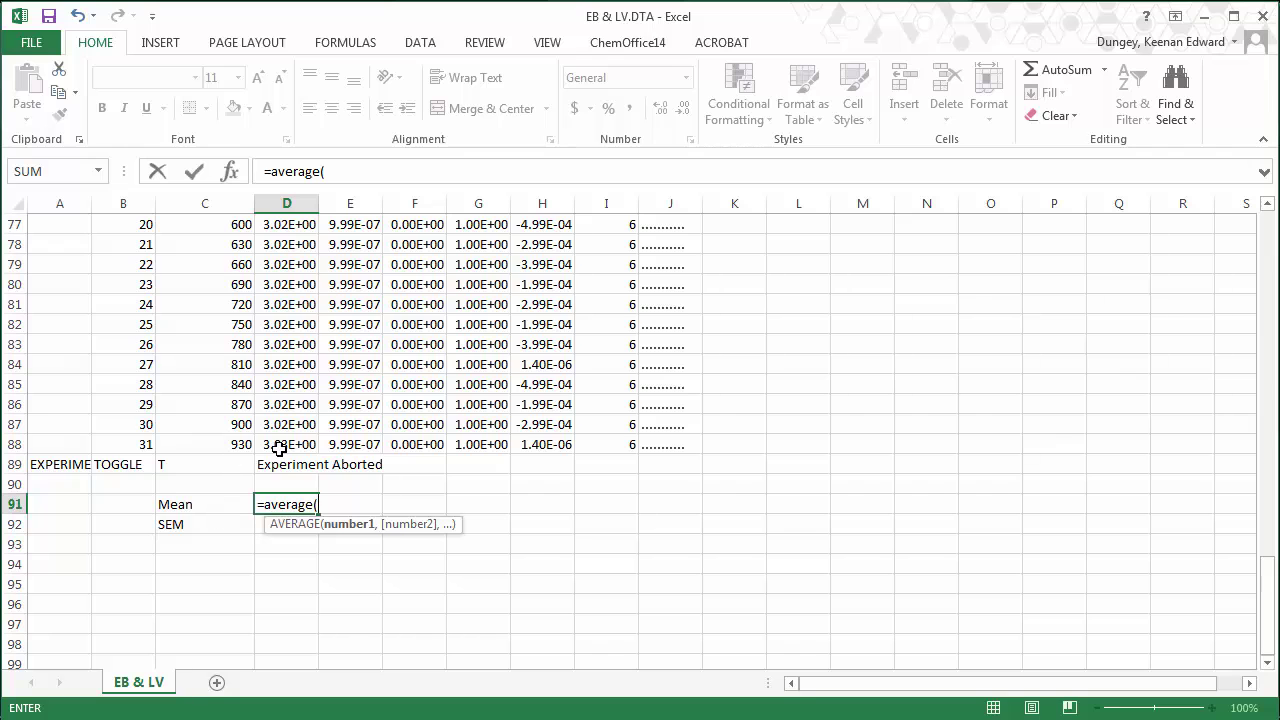
mouse_move(279, 444)
mouse_down()
mouse_move(286, 215)
mouse_move(279, 445)
mouse_up()
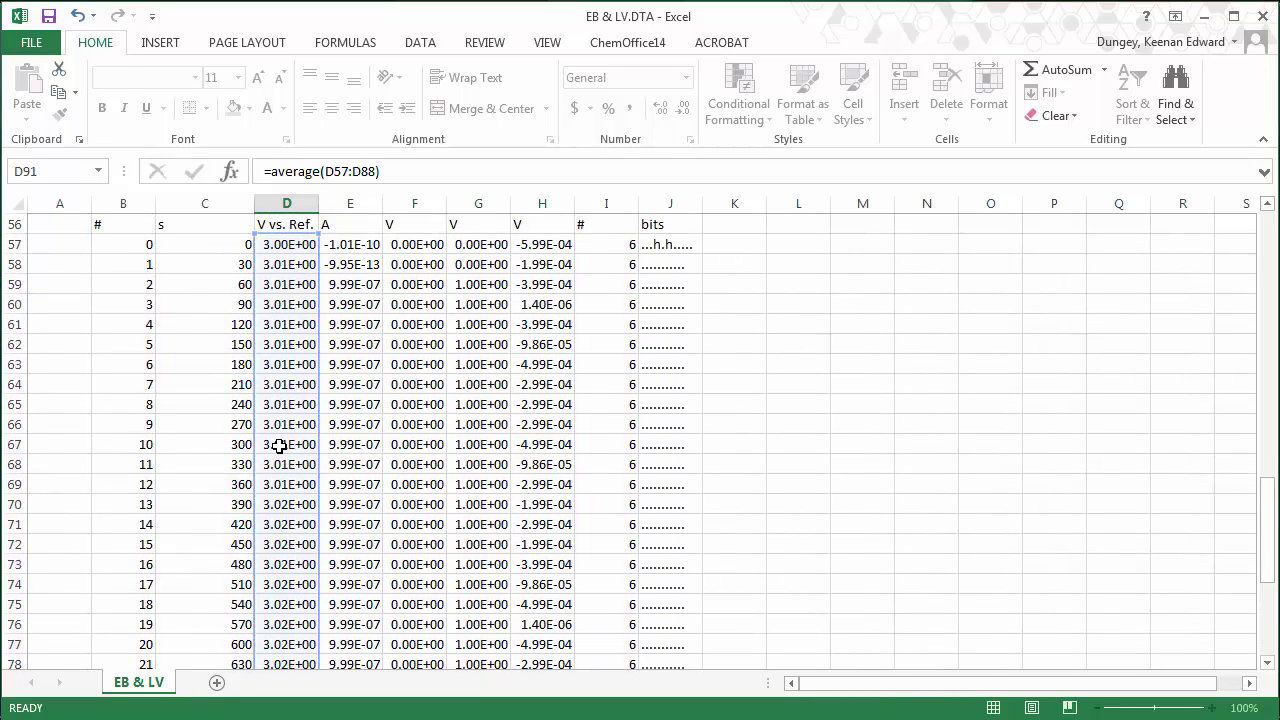
key(Return)
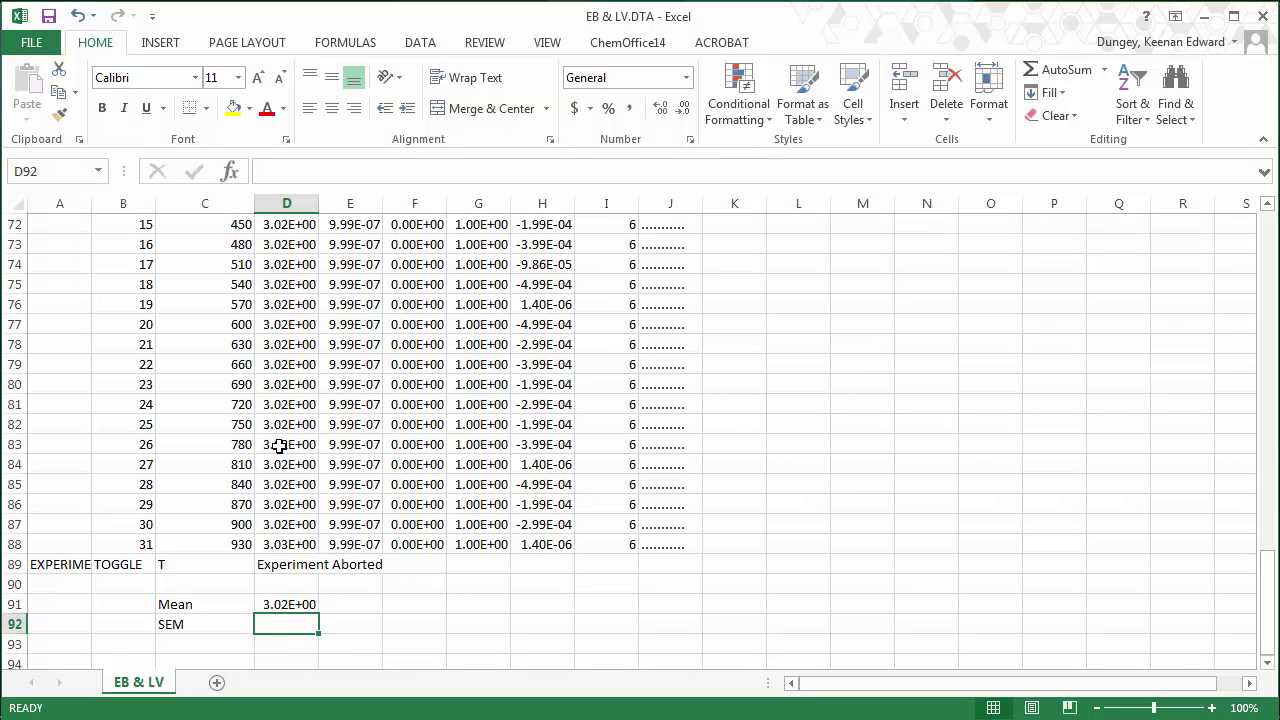
Step: Begin the SEM formula in D92 with an opening parenthesis and the population standard deviation STDEV.P(D57:D88)
text(=)
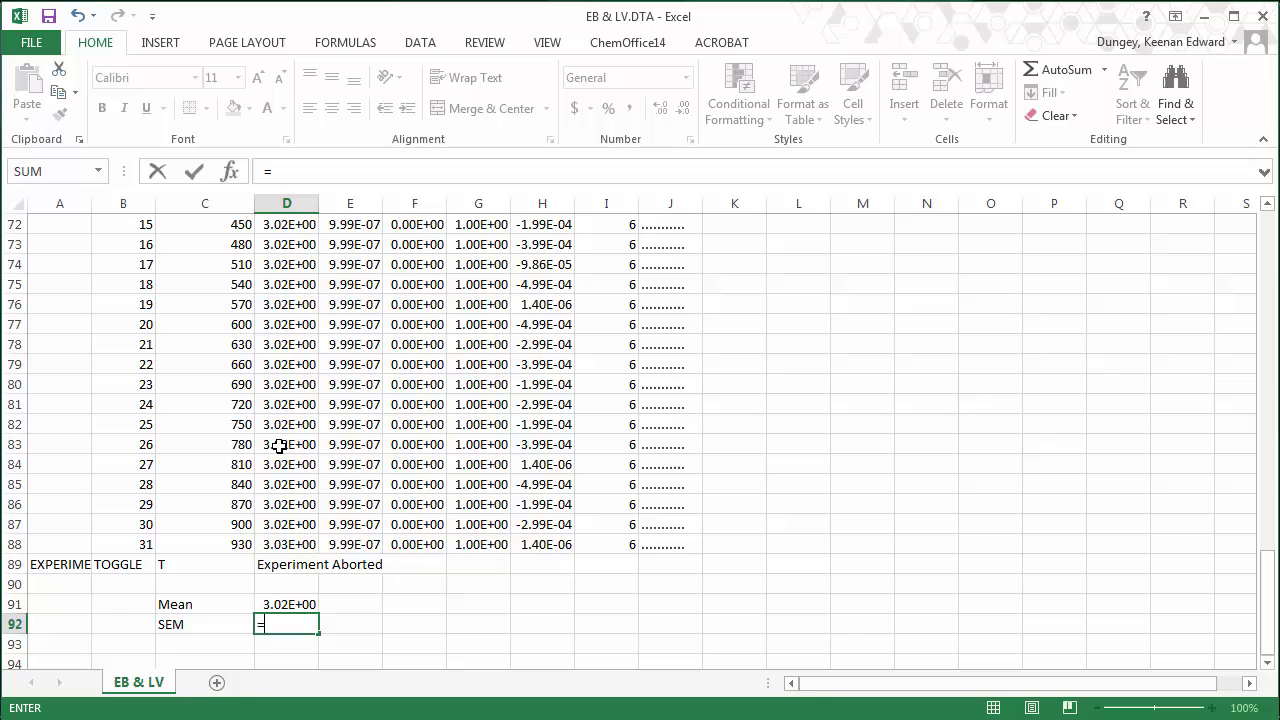
text((st)
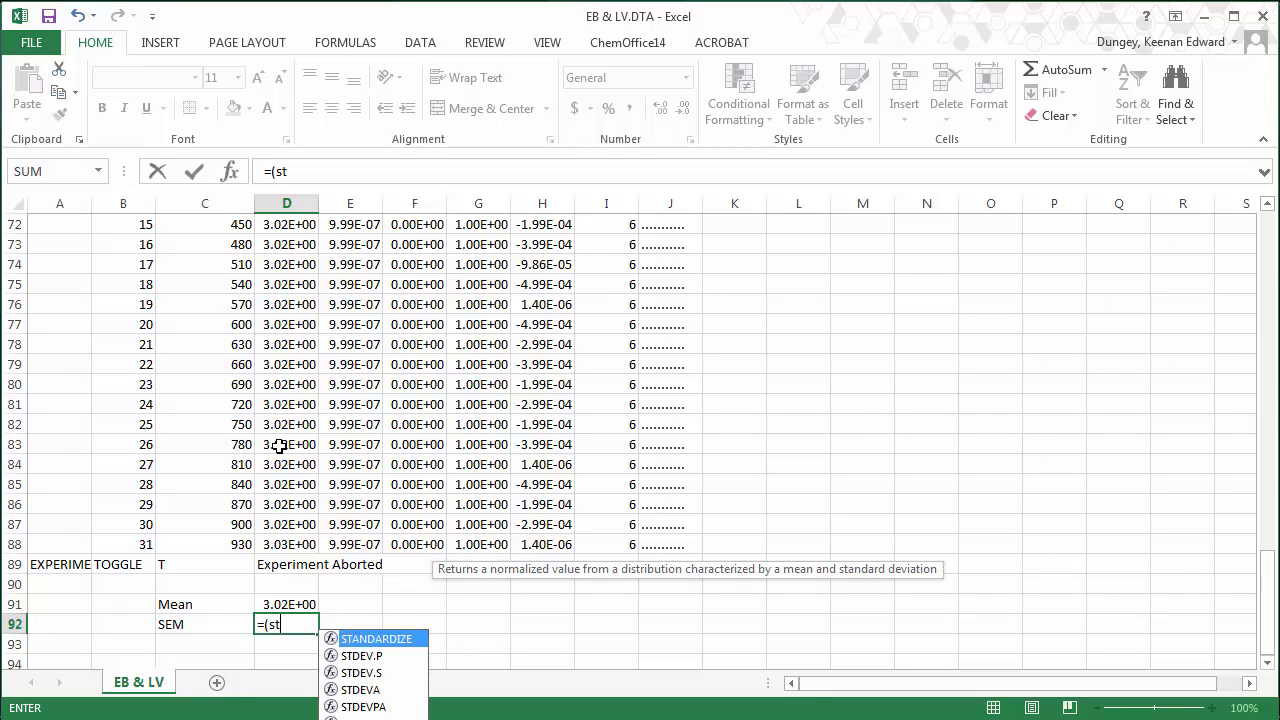
click(362, 657)
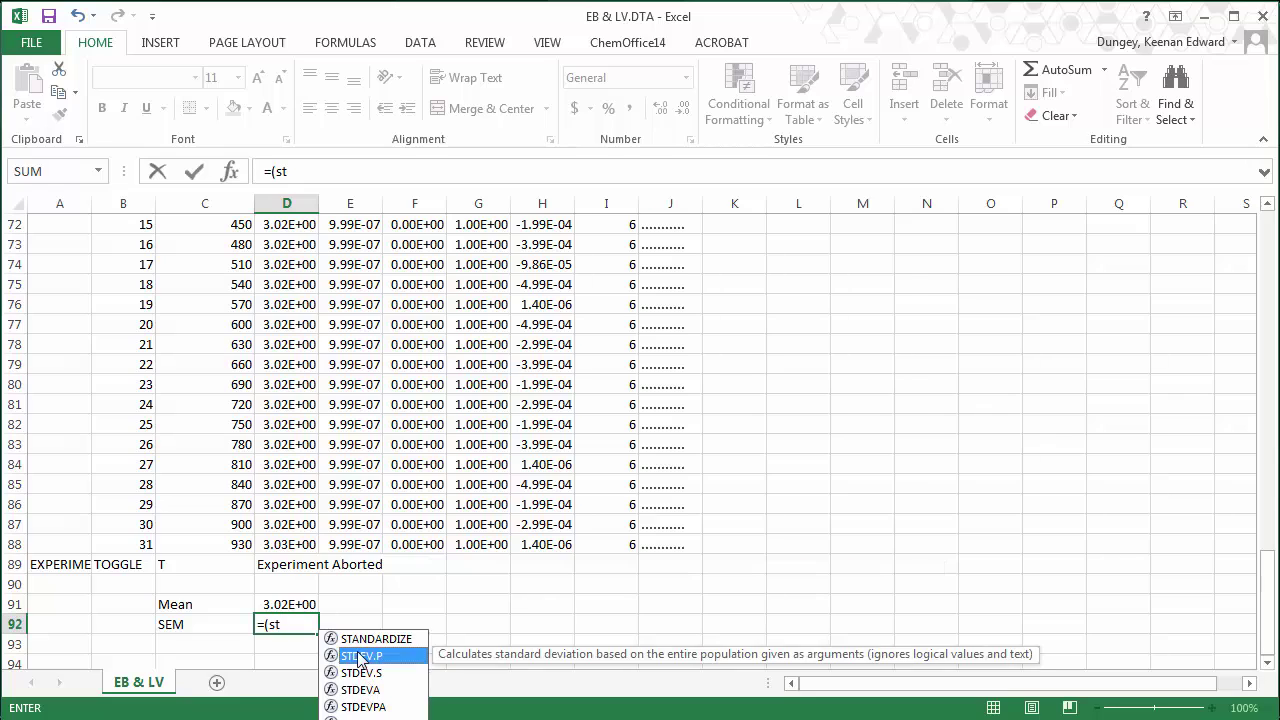
double_click(360, 657)
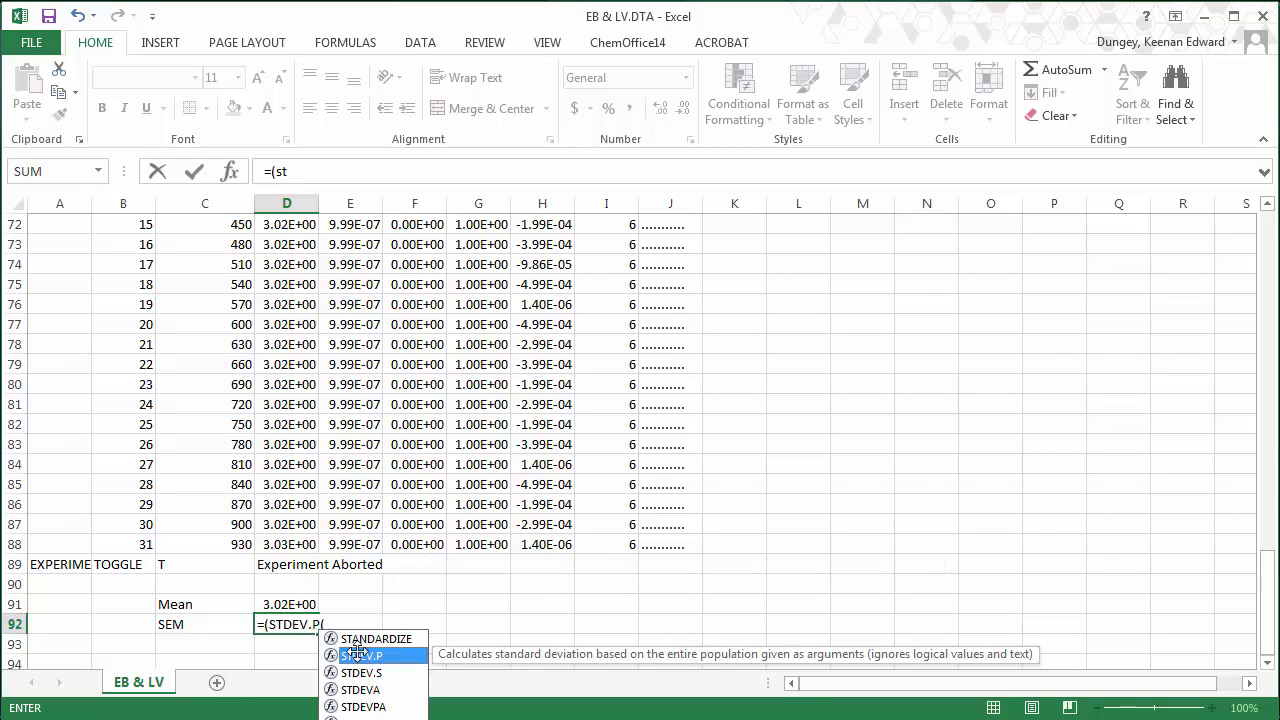
click(289, 543)
key(shift+Up)
key(shift+Up)
key(shift+Up)
key(shift+Up)
key(shift+Up)
key(shift+Up)
key(shift+Up)
key(shift+Up)
key(shift+Up)
key(shift+Up)
key(shift+Up)
key(shift+Up)
key(shift+Up)
key(shift+Up)
key(shift+Up)
key(shift+Up)
key(shift+Up)
key(shift+Up)
key(shift+Up)
key(shift+Up)
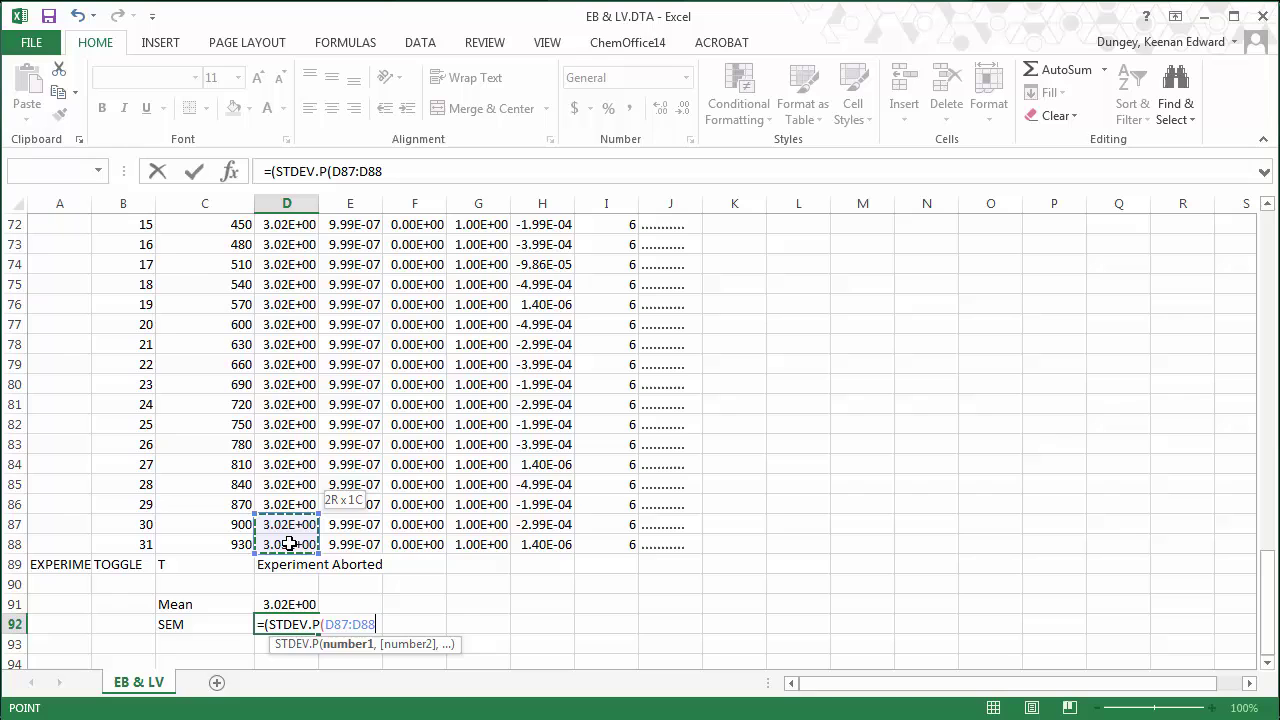
key(shift+Up)
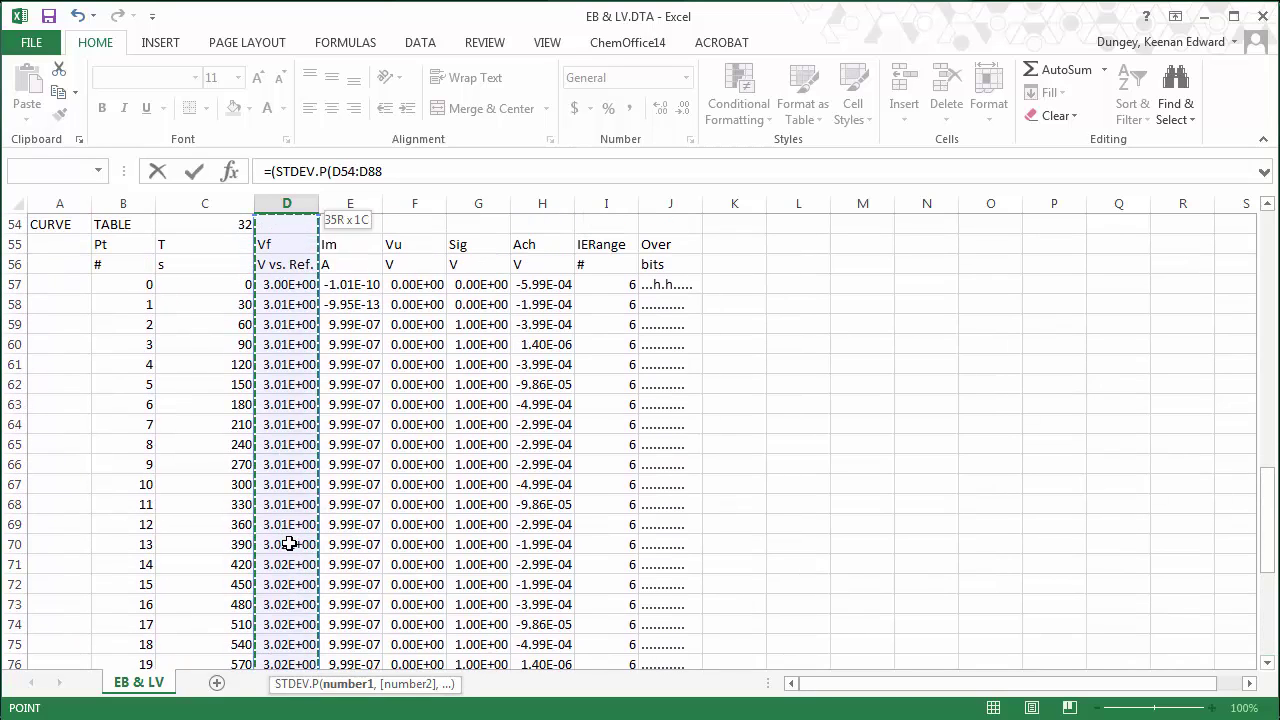
key(shift+Down)
key(shift+Down)
key(shift+Down)
text())
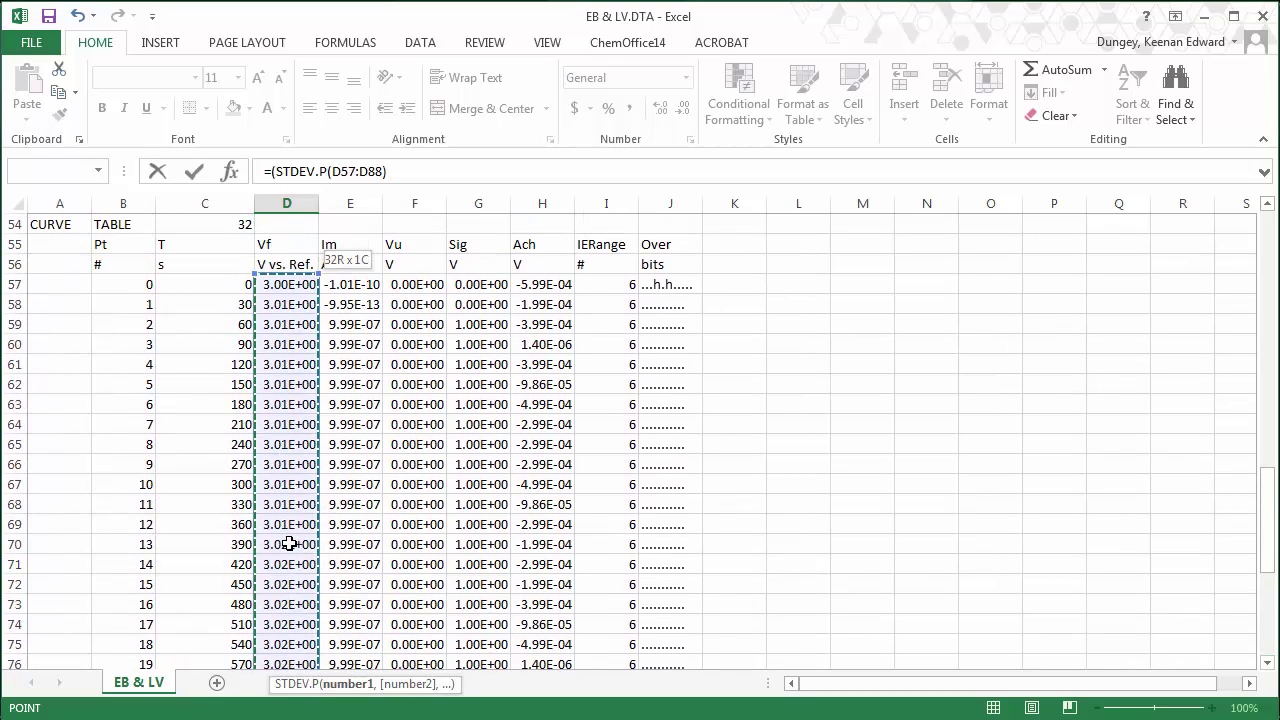
Step: Extend the SEM formula to divide by the COUNT of D57:D88, removing the stray D92 reference from the divisor
text(/)
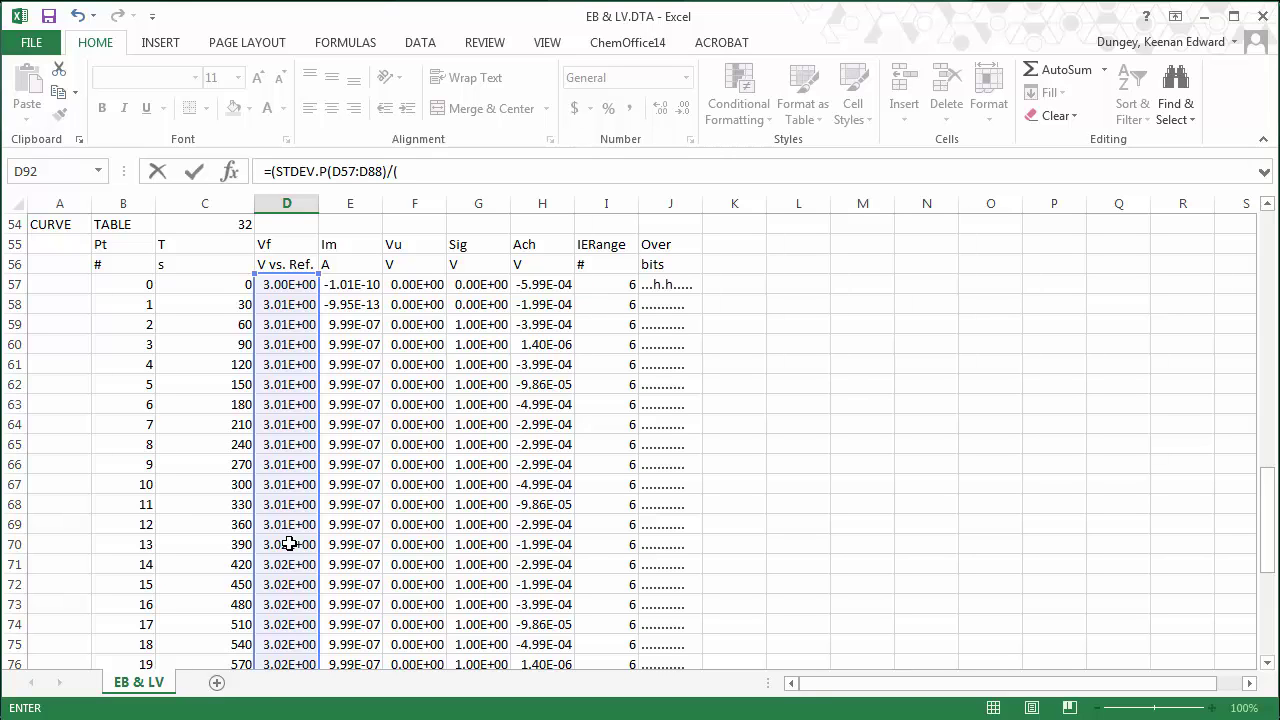
text(()
key(Down)
key(Up)
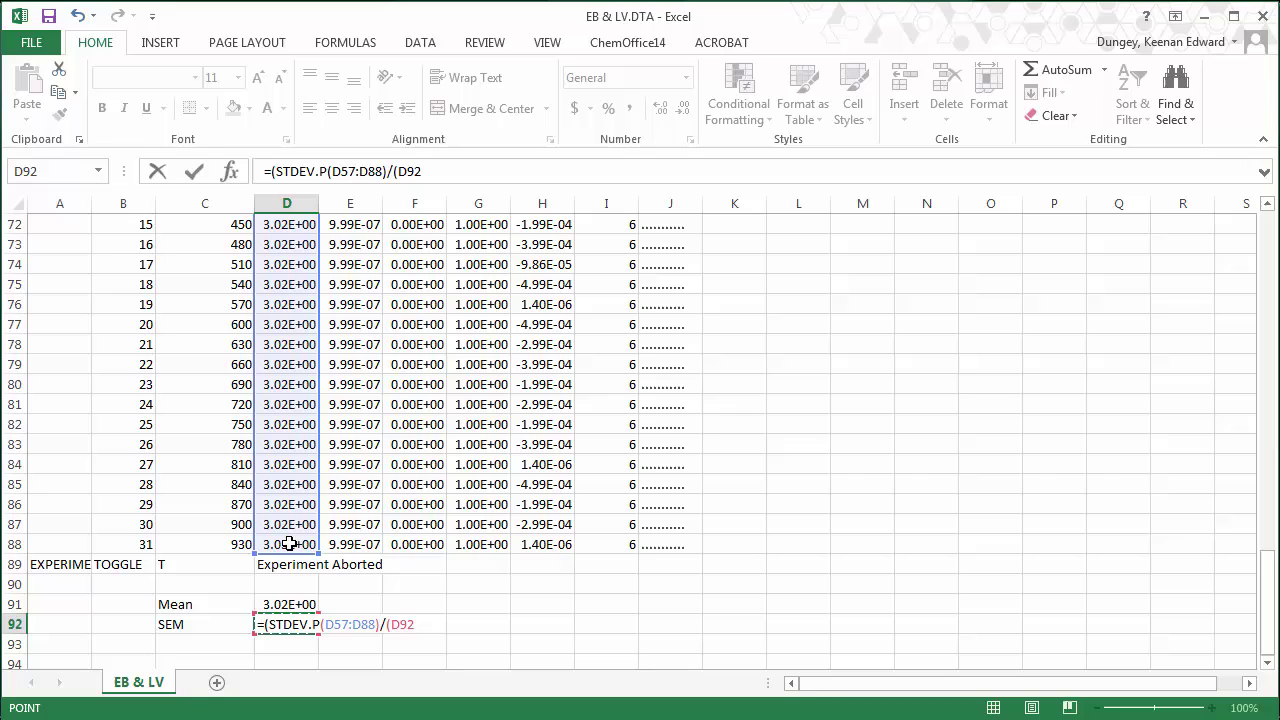
click(437, 171)
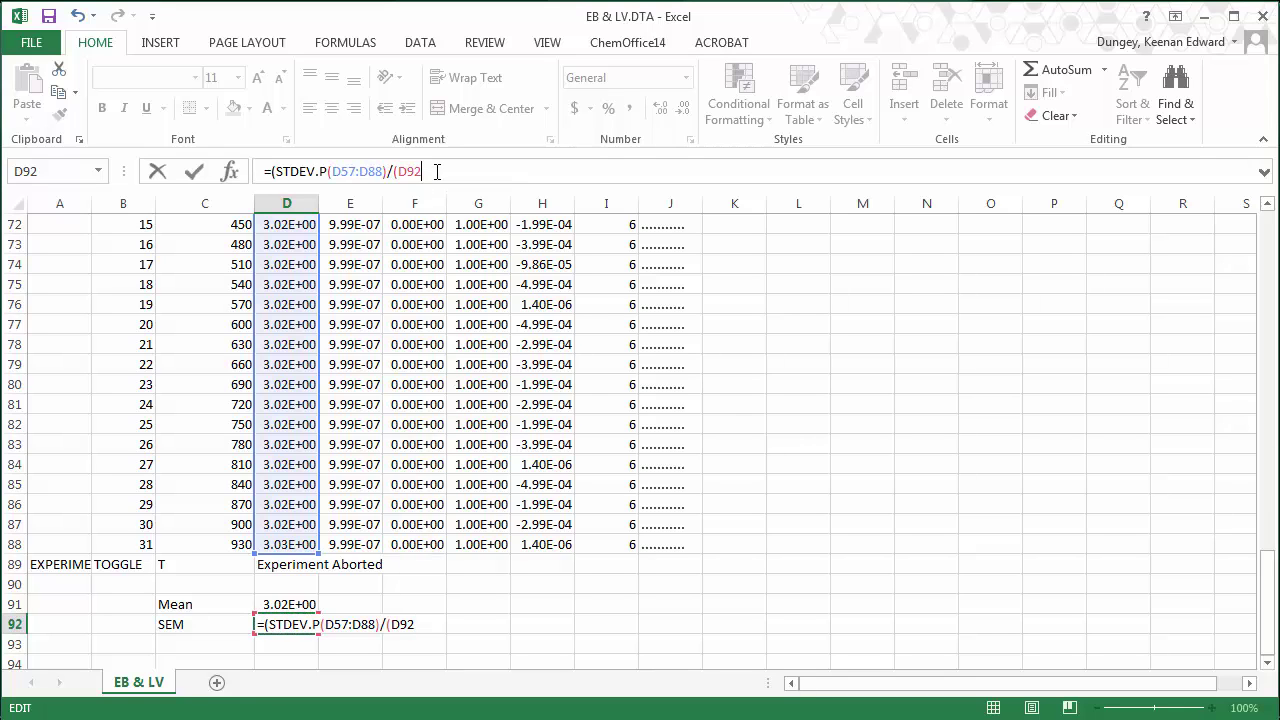
key(BackSpace)
key(BackSpace)
key(BackSpace)
text(coun)
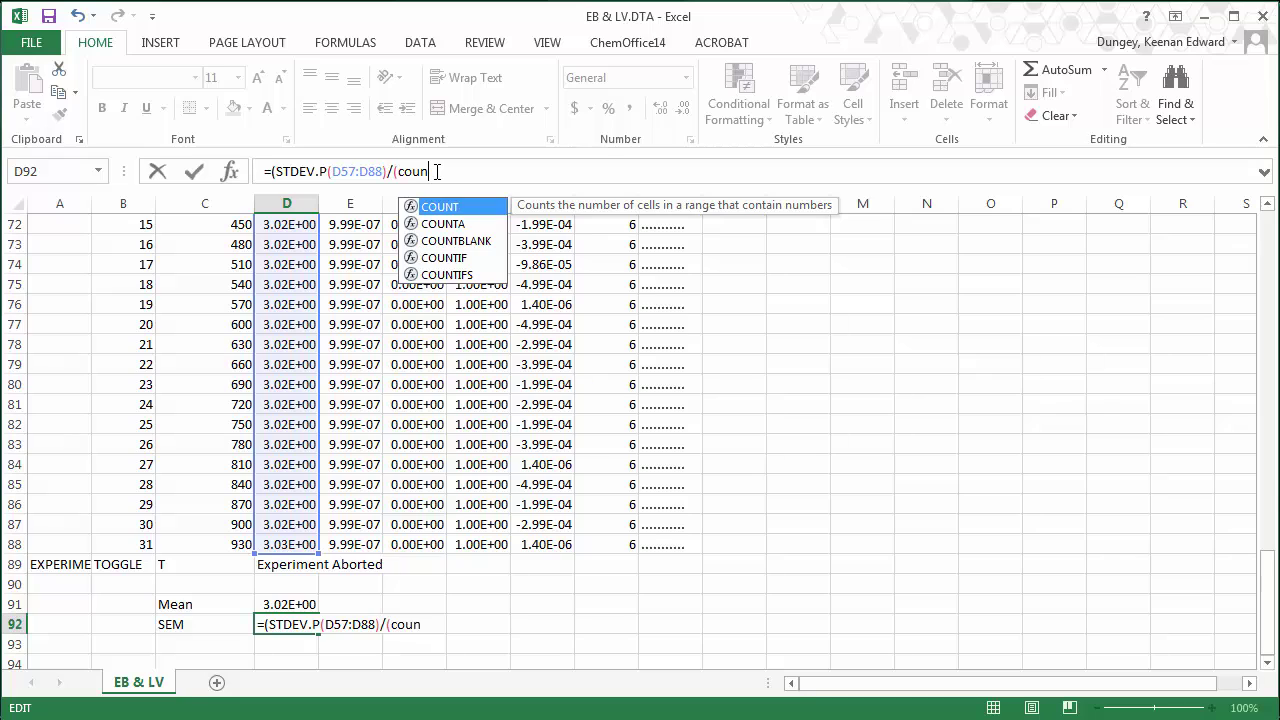
text(t()
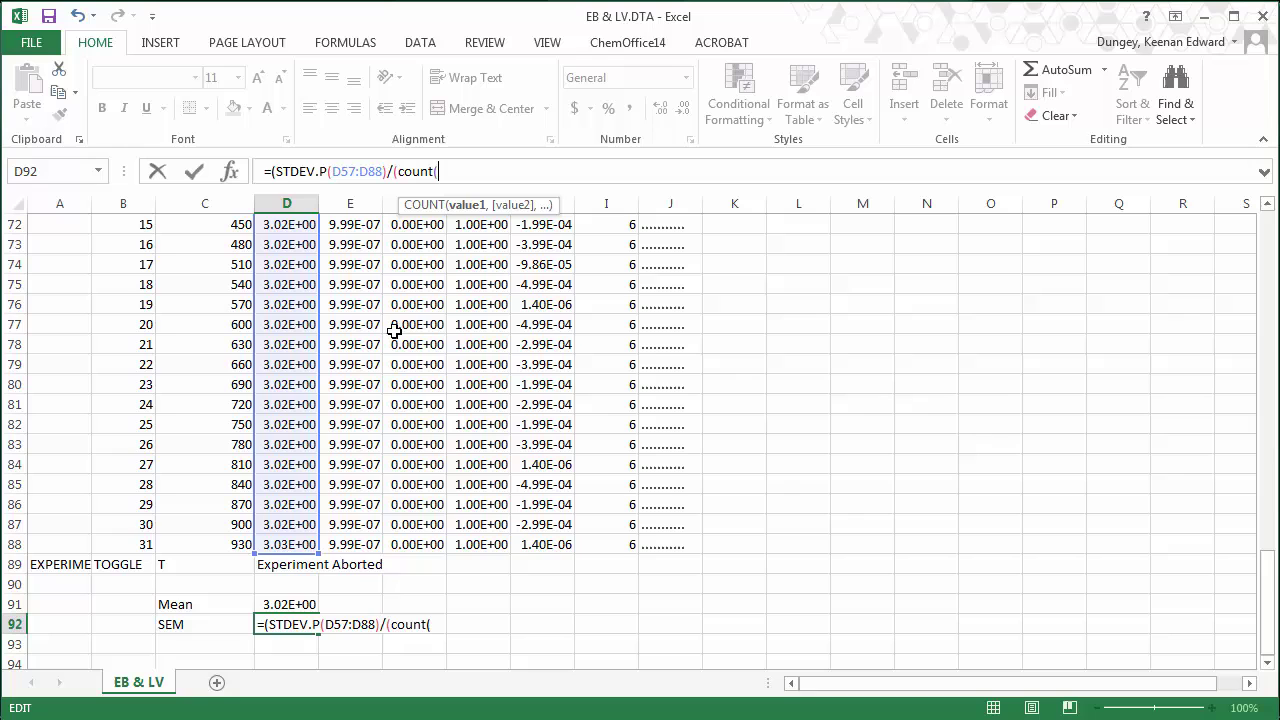
click(281, 543)
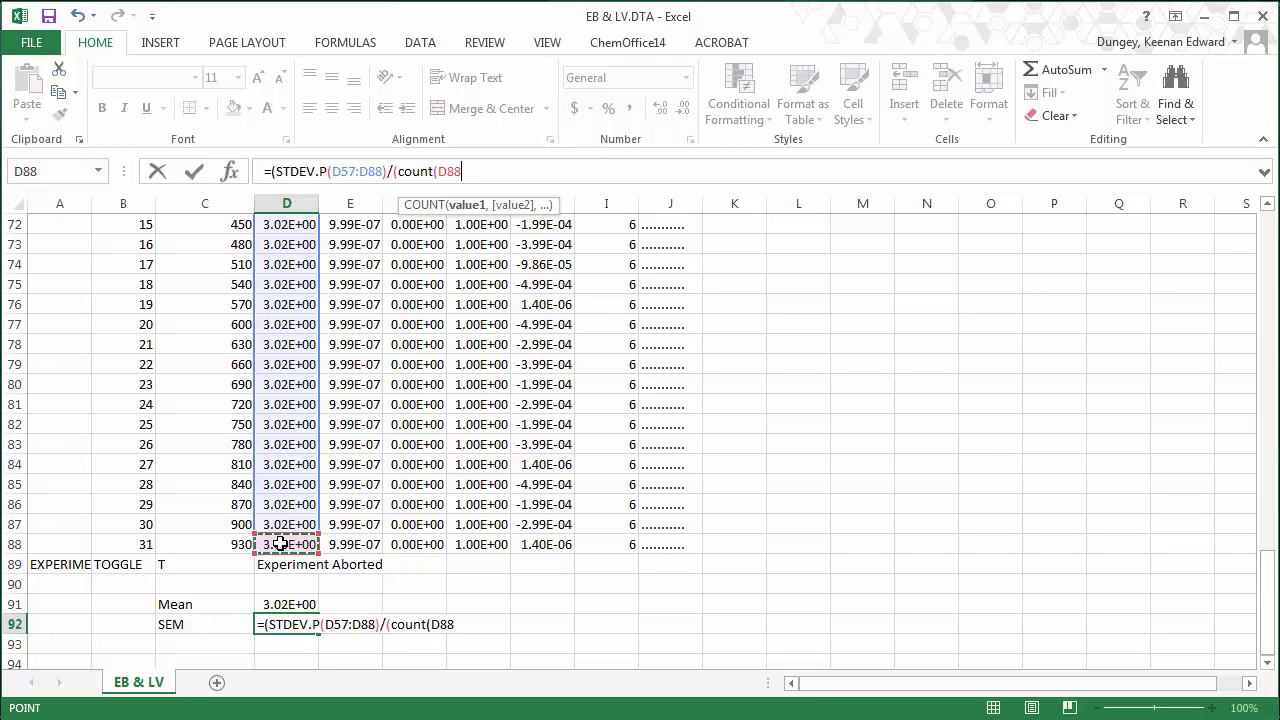
key(shift+Up)
key(shift+Up)
key(shift+Up)
key(shift+Up)
key(shift+Up)
key(shift+Up)
key(shift+Up)
key(shift+Up)
key(shift+Up)
key(shift+Up)
key(shift+Up)
key(shift+Up)
key(shift+Up)
key(shift+Up)
key(shift+Up)
key(shift+Up)
key(shift+Up)
key(shift+Up)
key(shift+Up)
key(shift+Up)
key(shift+Up)
key(shift+Up)
key(shift+Up)
key(shift+Up)
key(shift+Up)
key(shift+Up)
key(shift+Up)
key(shift+Up)
key(shift+Up)
key(shift+Up)
key(shift+Up)
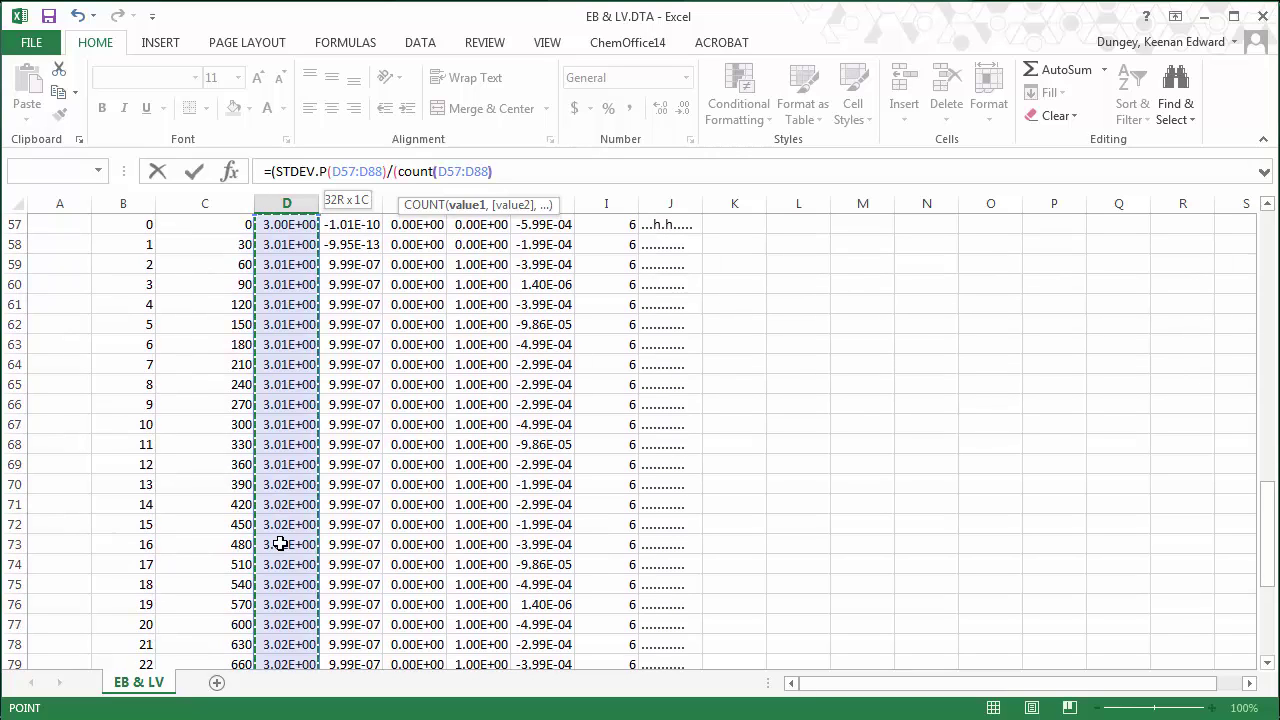
Step: Raise the count in the SEM formula to the power (1/2) and enter the formula, accepting the suggested parenthesis correction
text()))
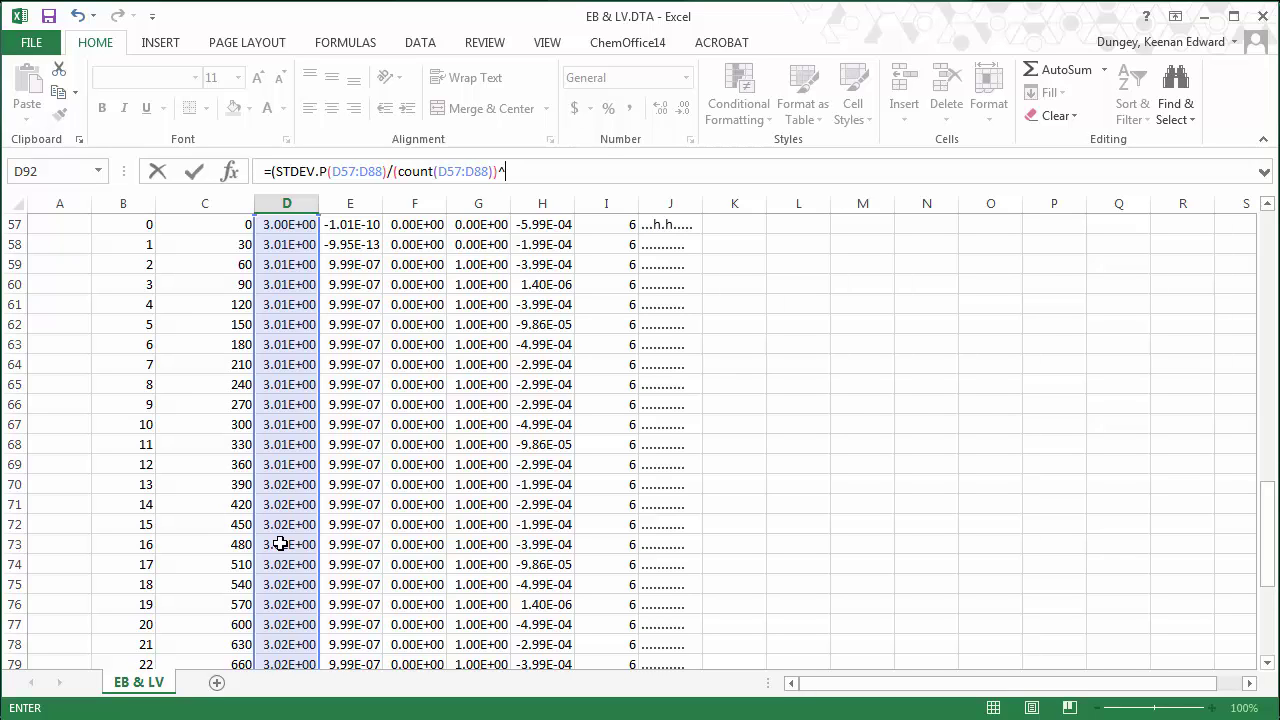
text(^(1/2)
key(Return)
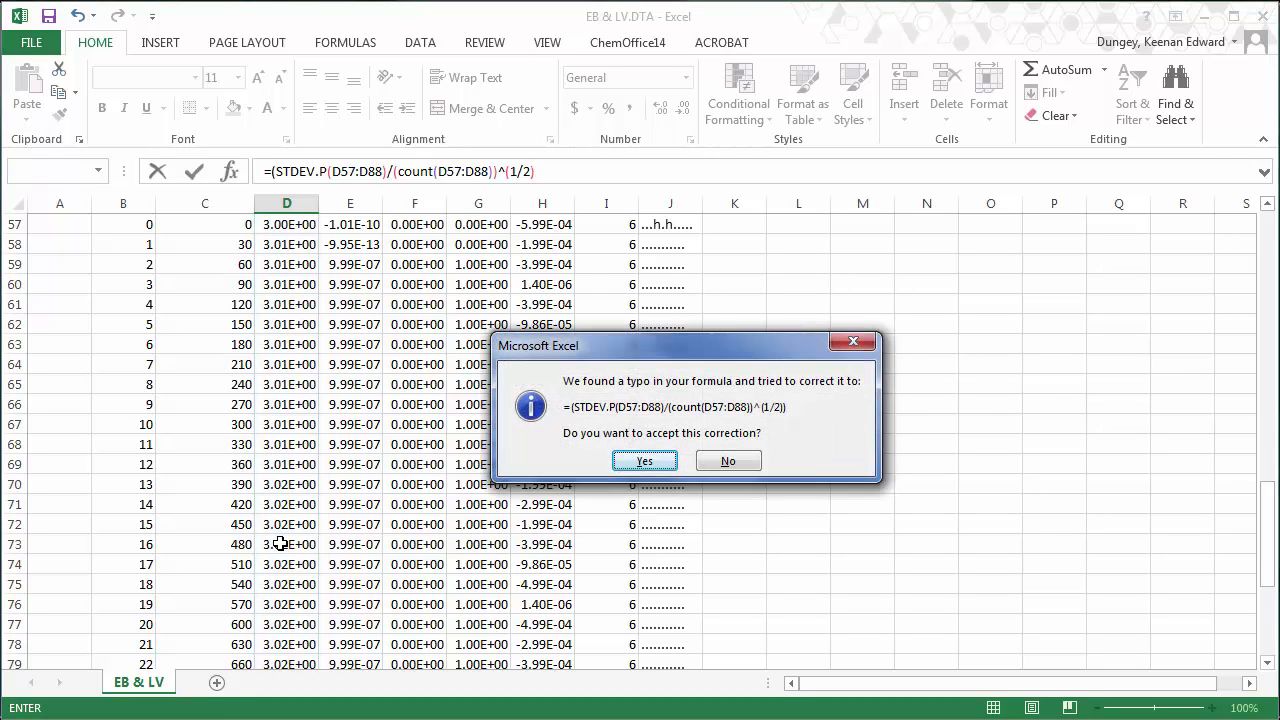
key(Return)
key(Up)
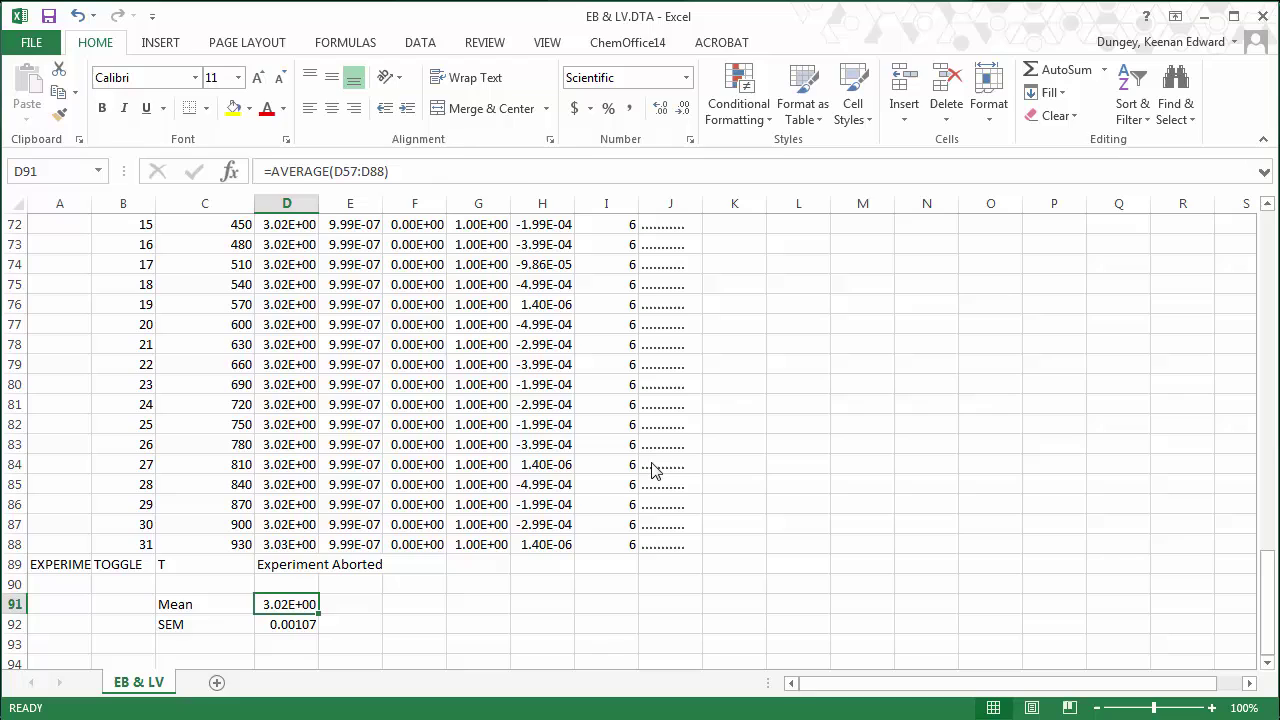
key(Down)
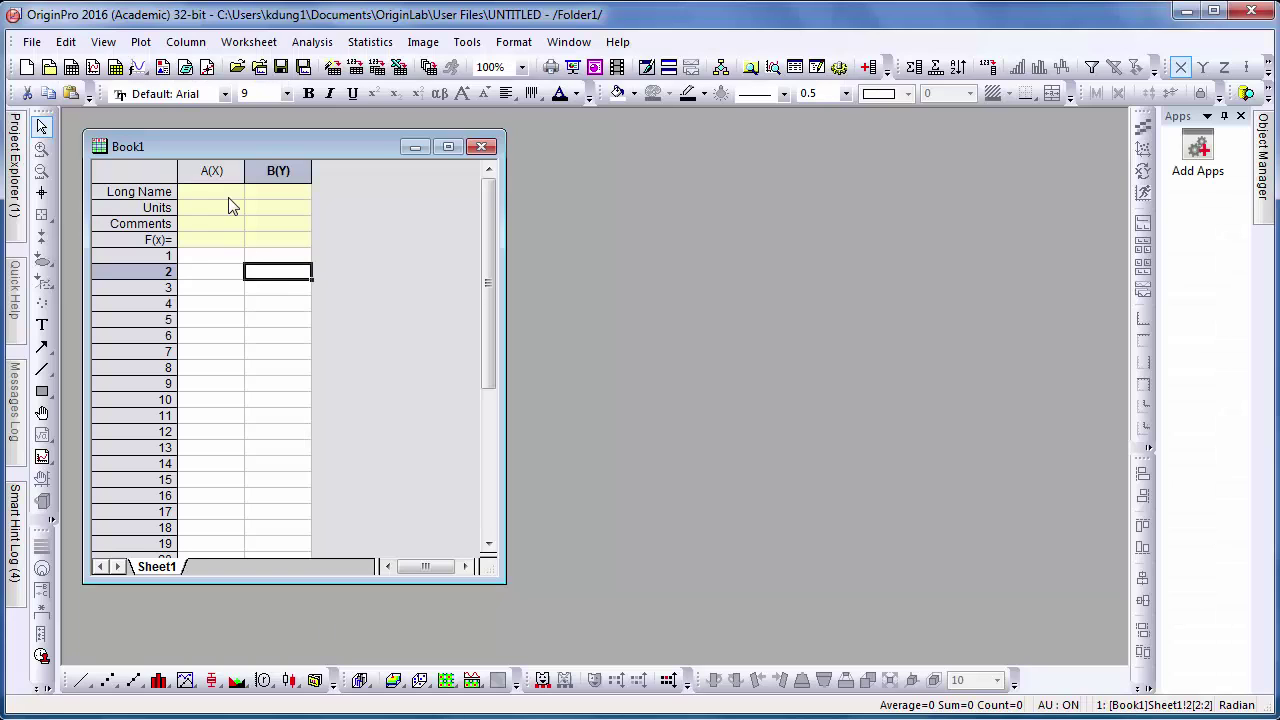
Step: In OriginPro's Book1, give column A(X) the long name Temp and the units K
click(211, 193)
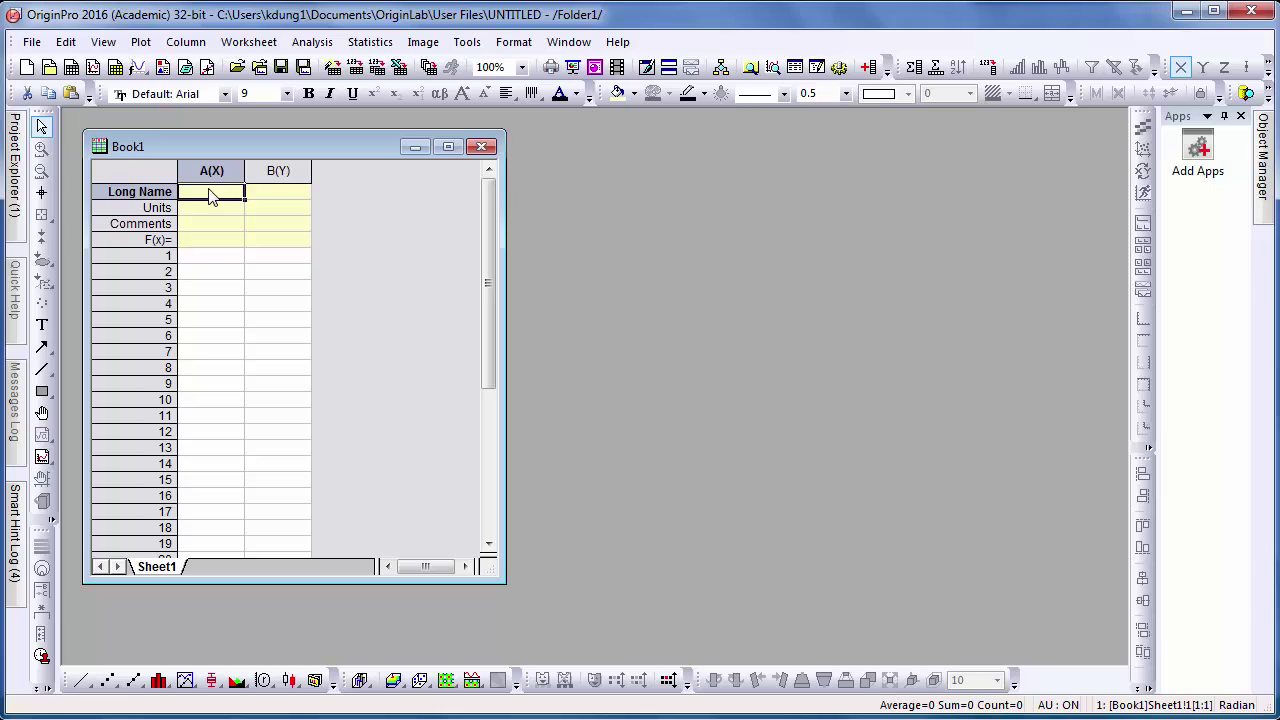
text(Temp)
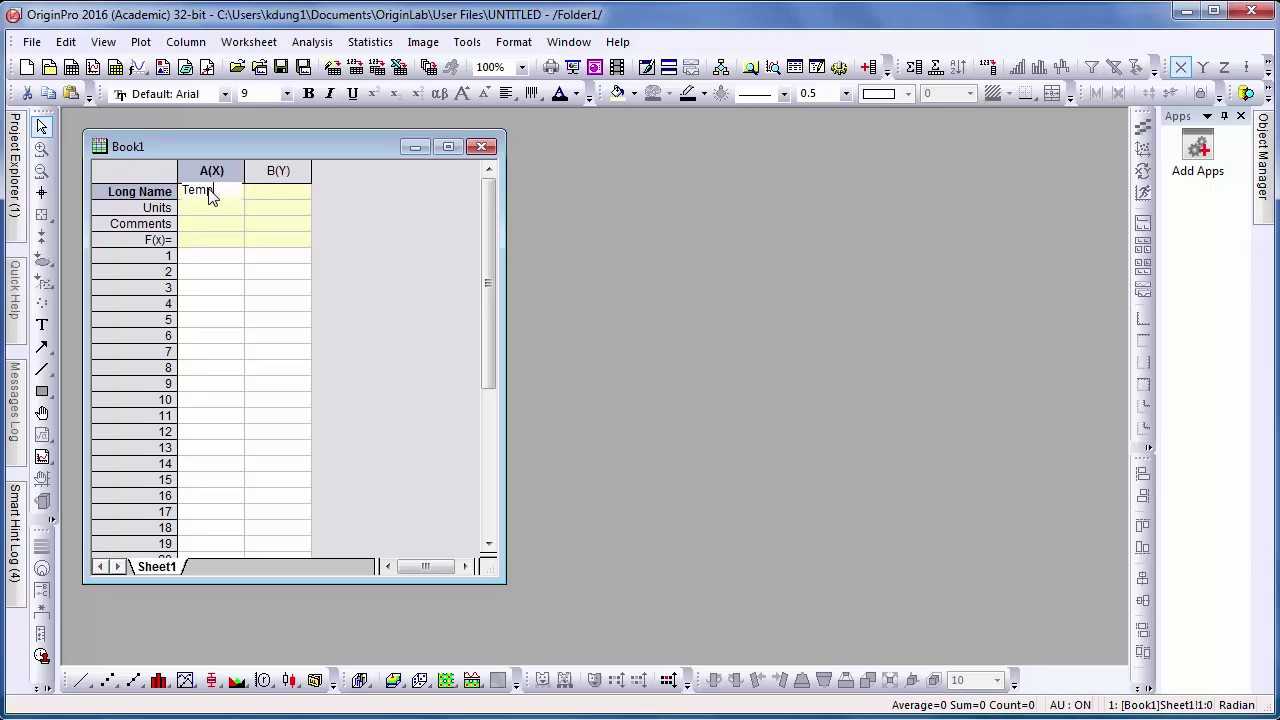
key(Return)
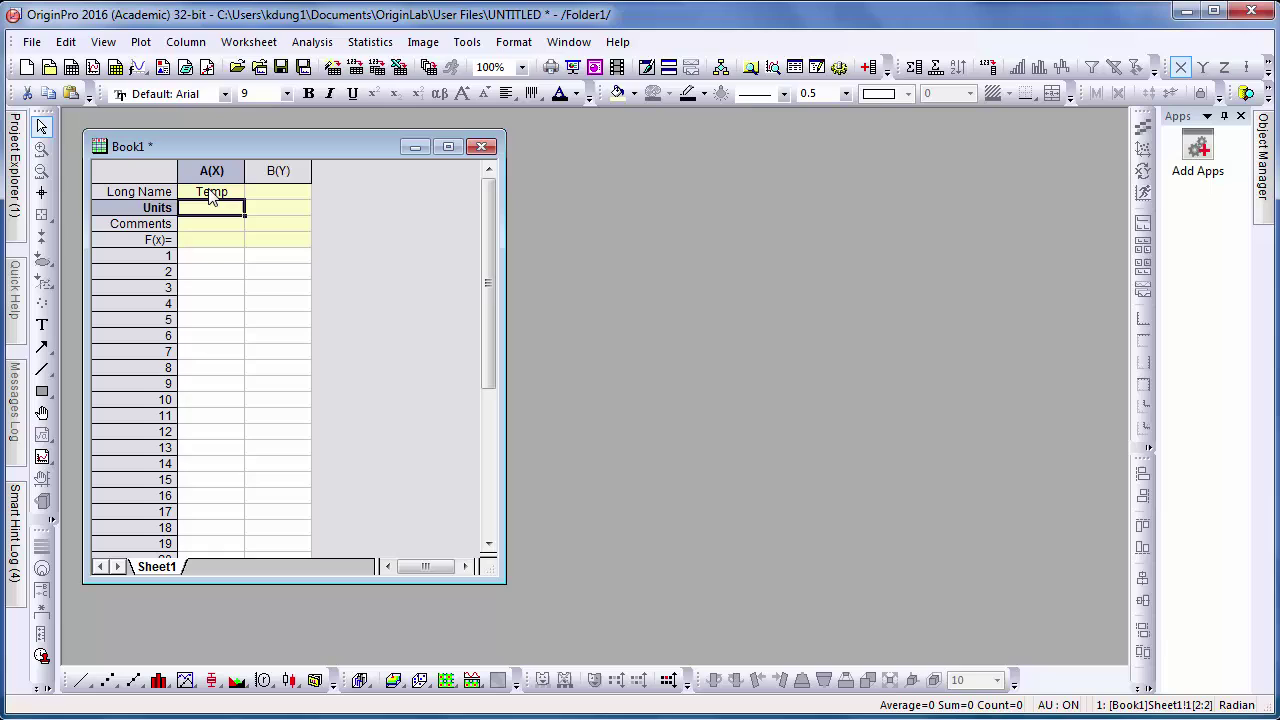
double_click(212, 206)
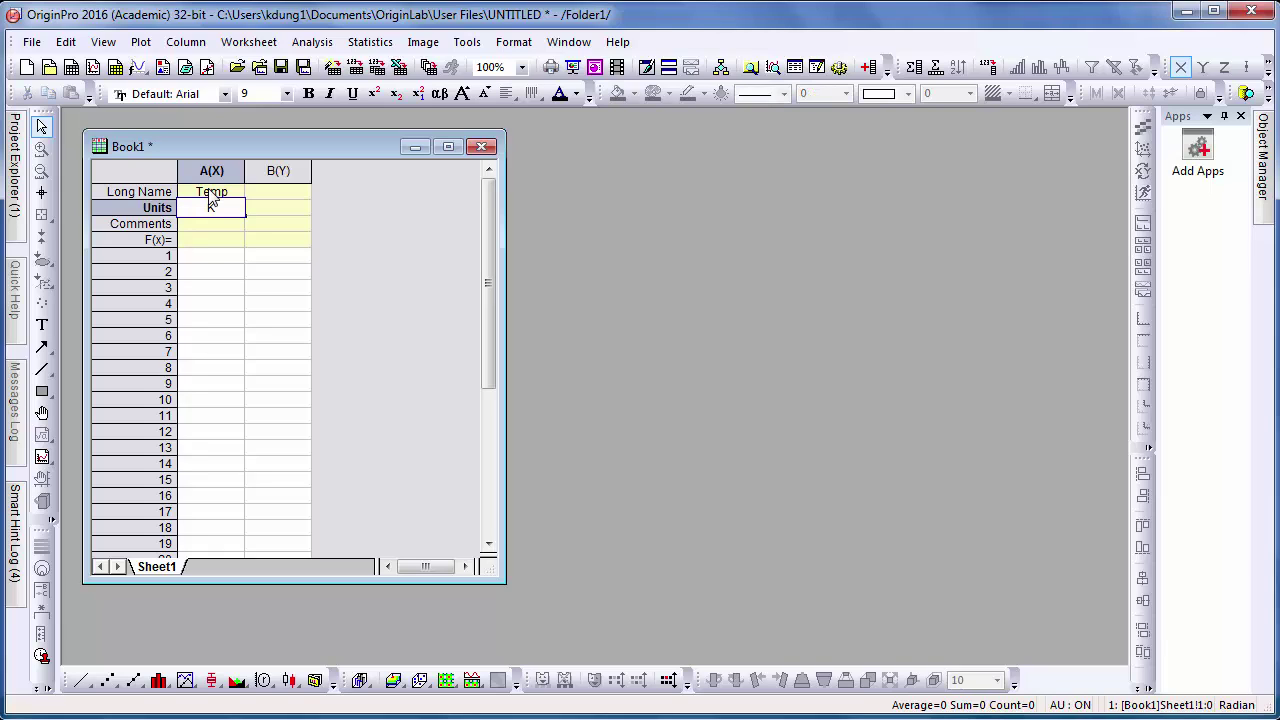
key(Return)
key(Up)
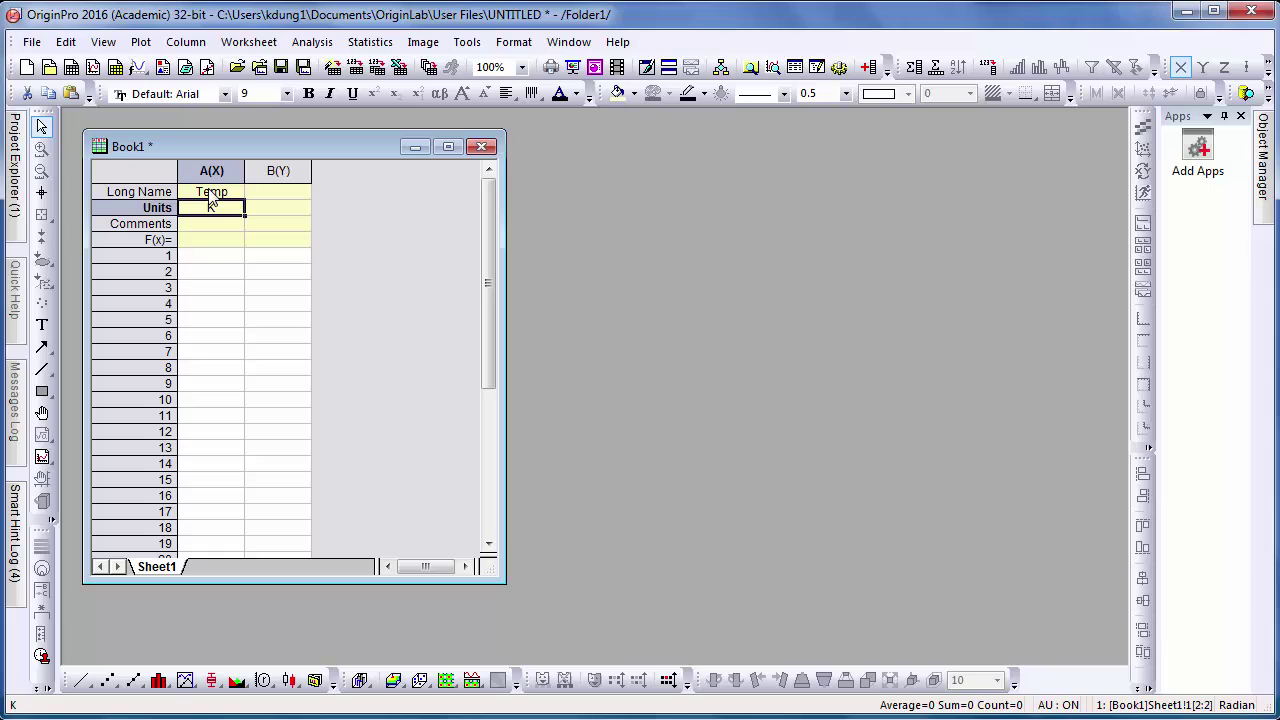
Step: Give column B(Y) the long name EMF and the units V, and select the first data cell of column A(X)
key(Right)
key(Up)
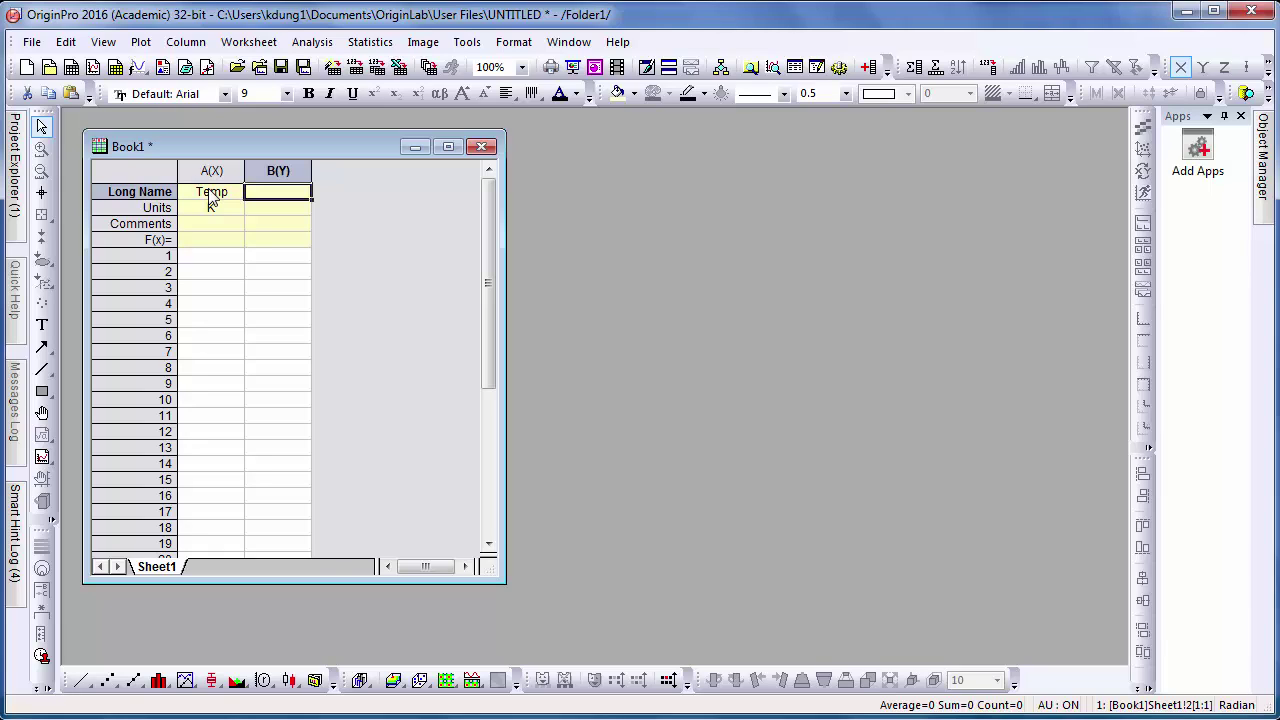
text(EM)
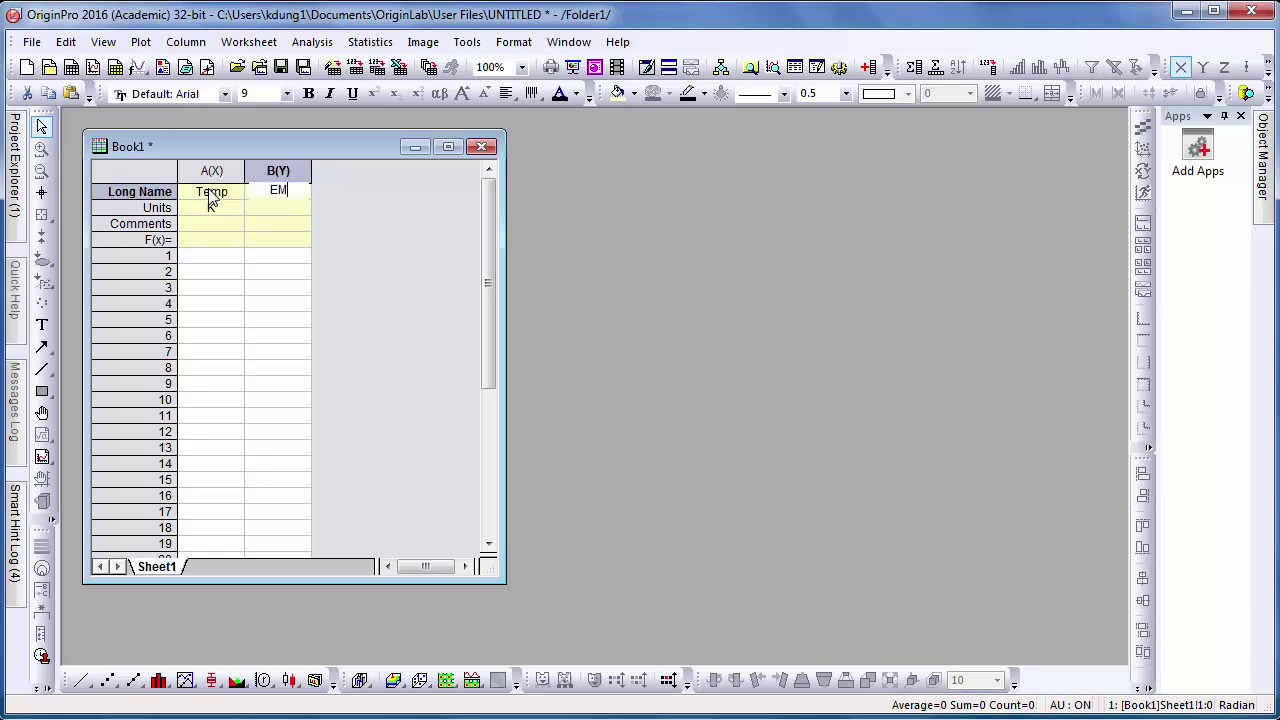
text(F)
key(Return)
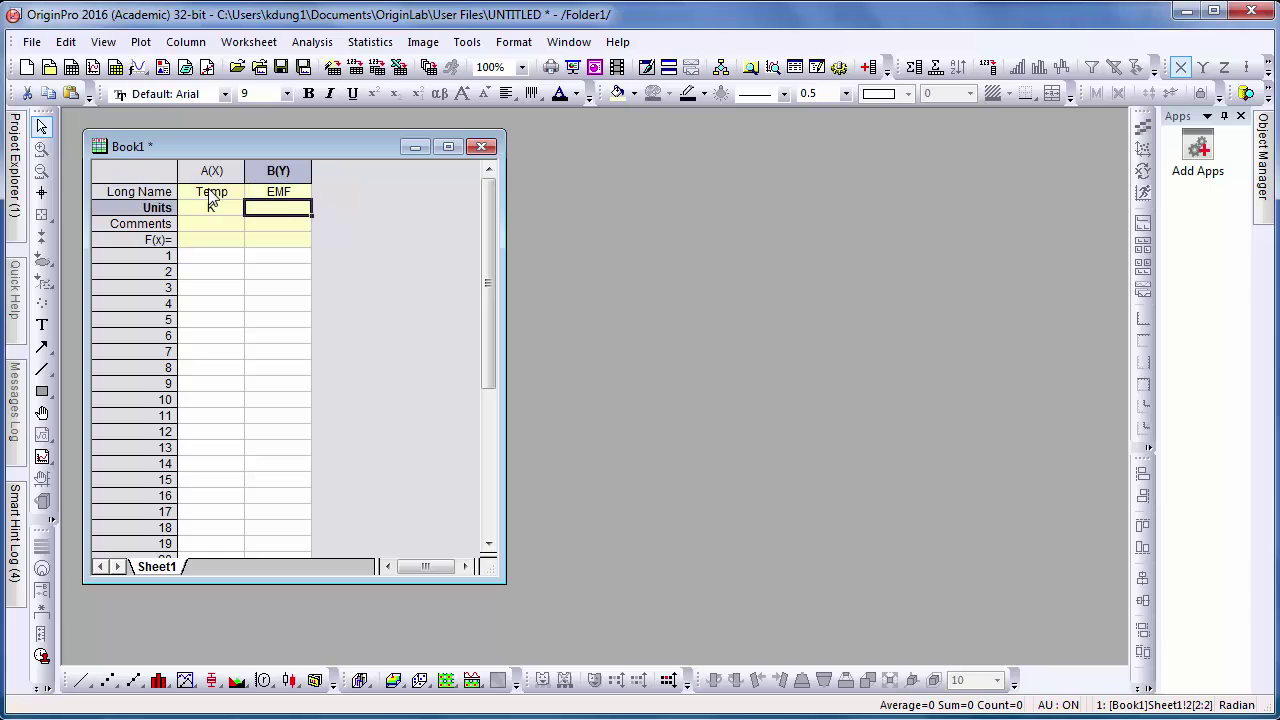
text(V)
key(Return)
key(Left)
key(Down)
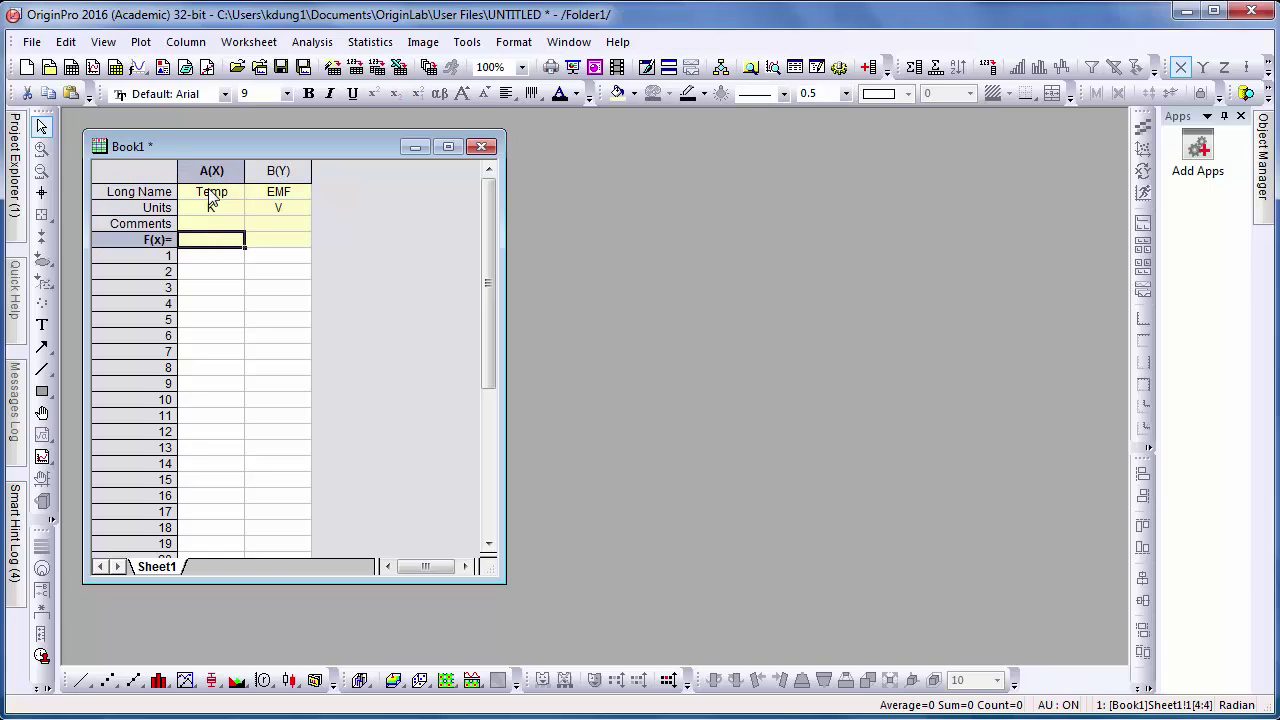
key(Down)
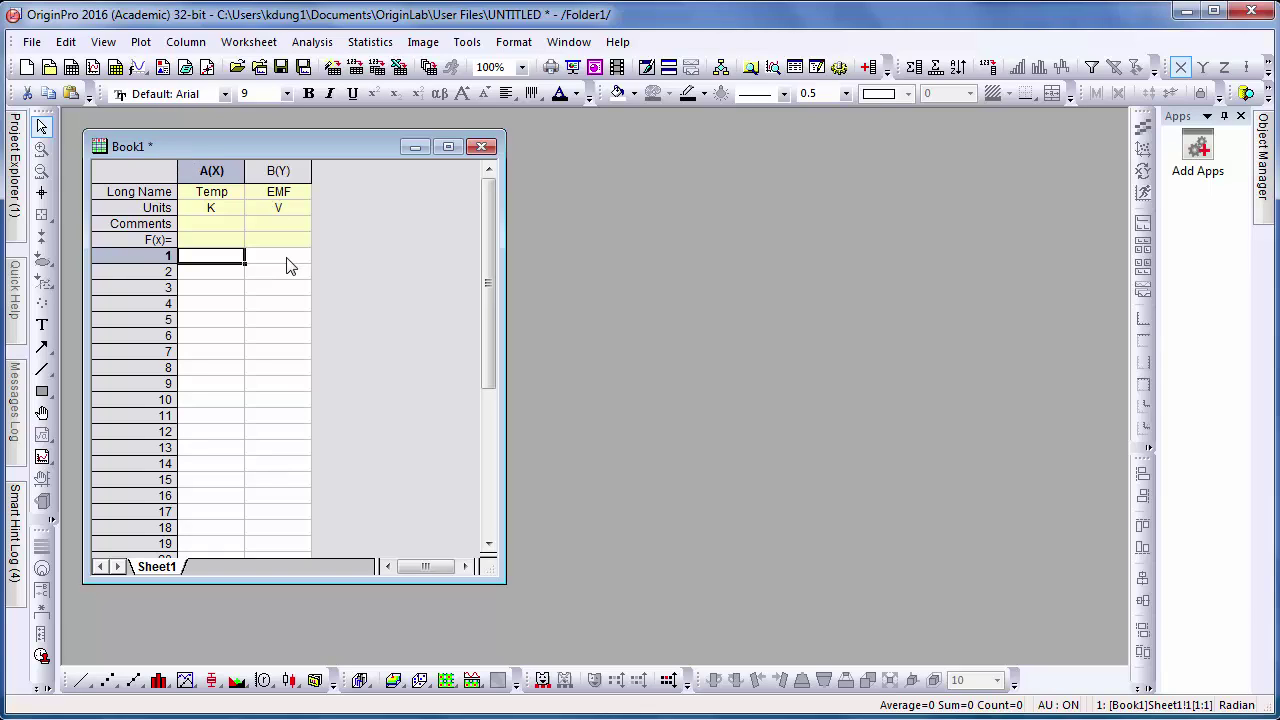
Step: Add two new columns to the end of the Book1 worksheet, accepting that the current selection is ignored
click(283, 172)
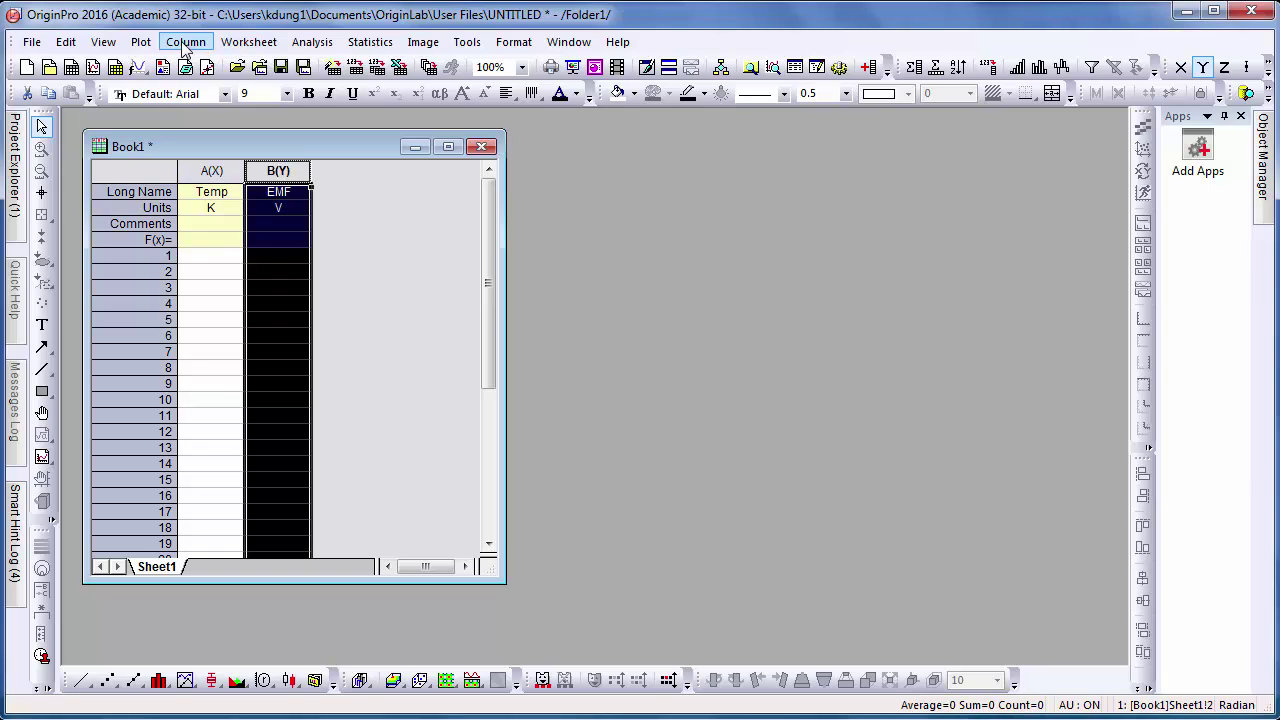
click(185, 42)
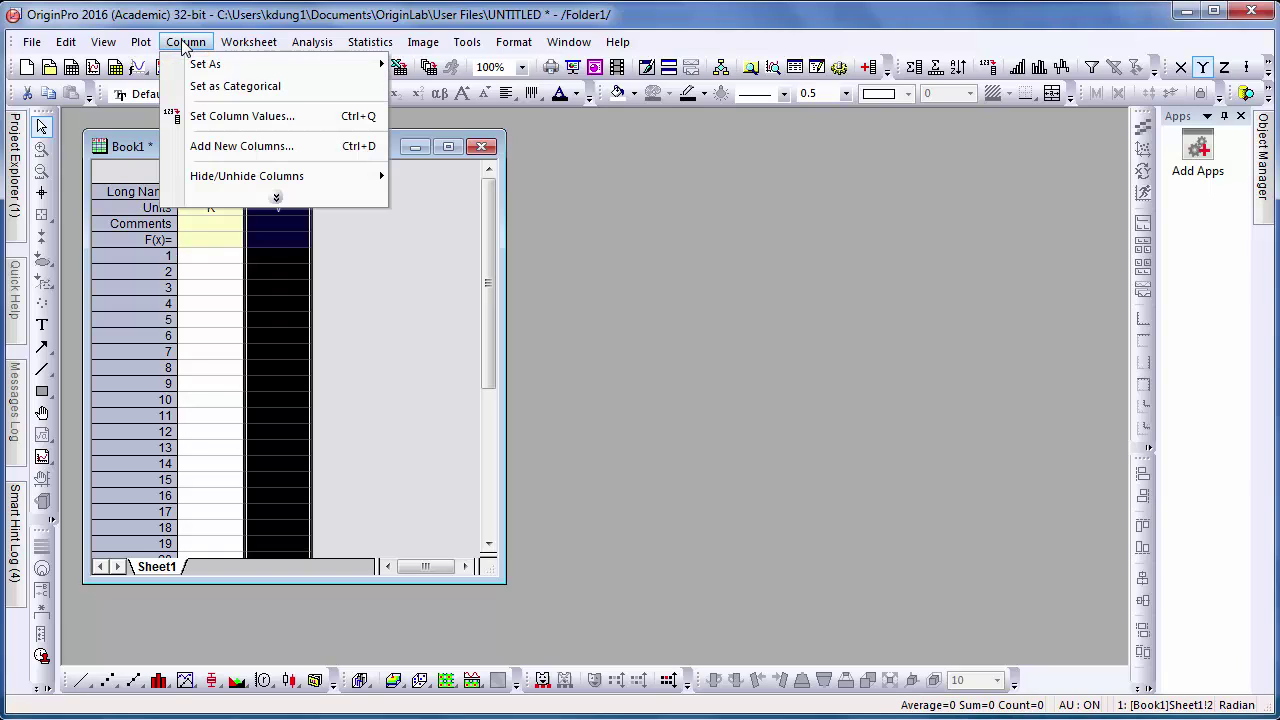
click(218, 148)
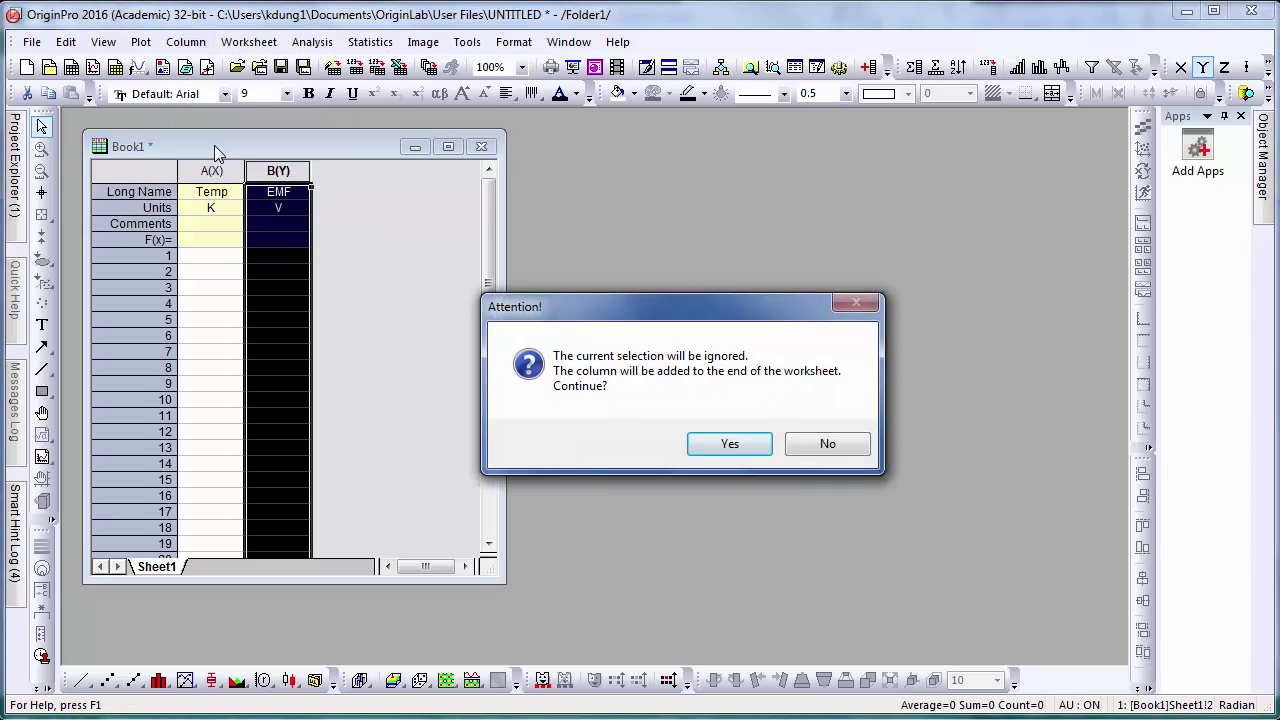
click(728, 445)
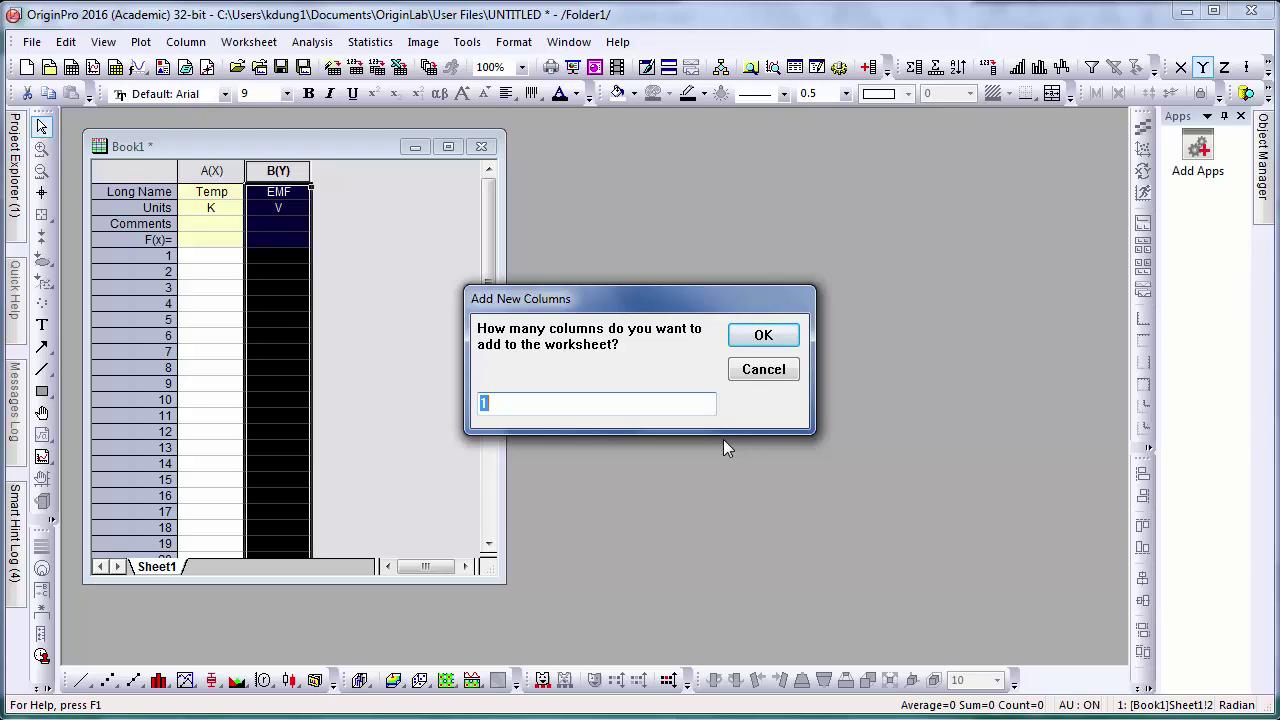
text(2)
key(Return)
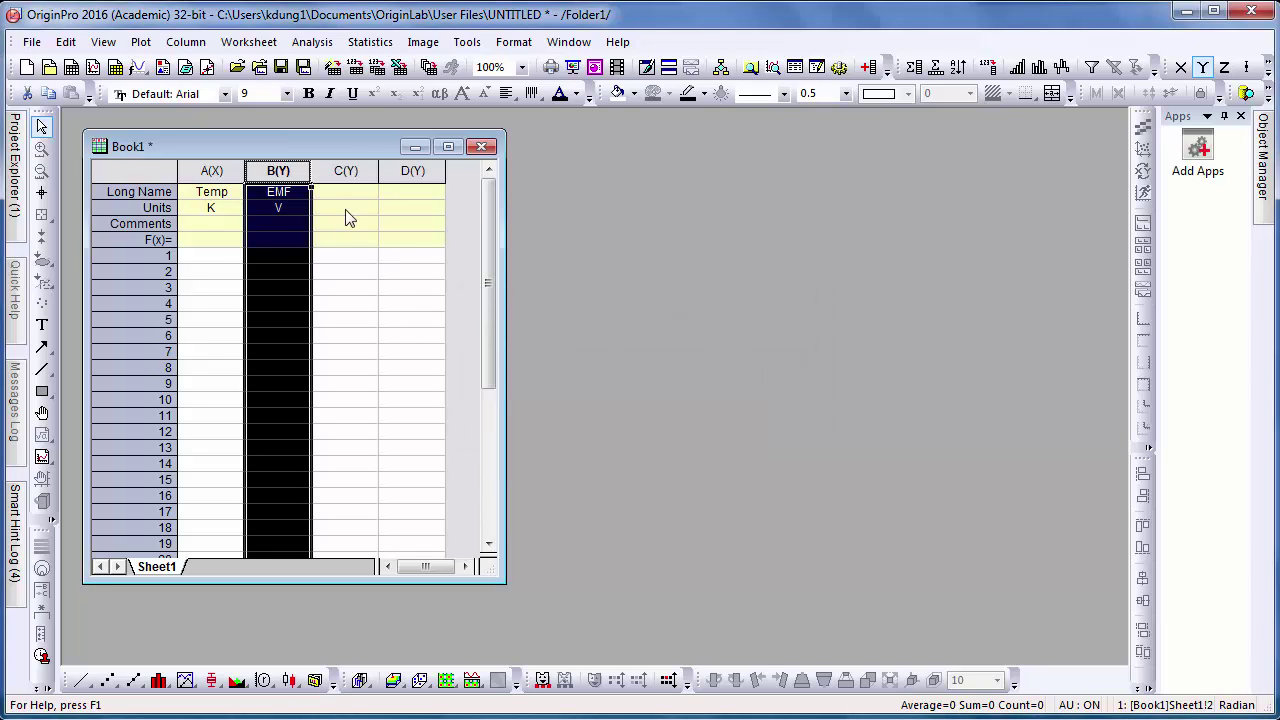
Step: Move the new column C(Y) one place left so it sits between the Temp and EMF columns
click(356, 172)
click(203, 44)
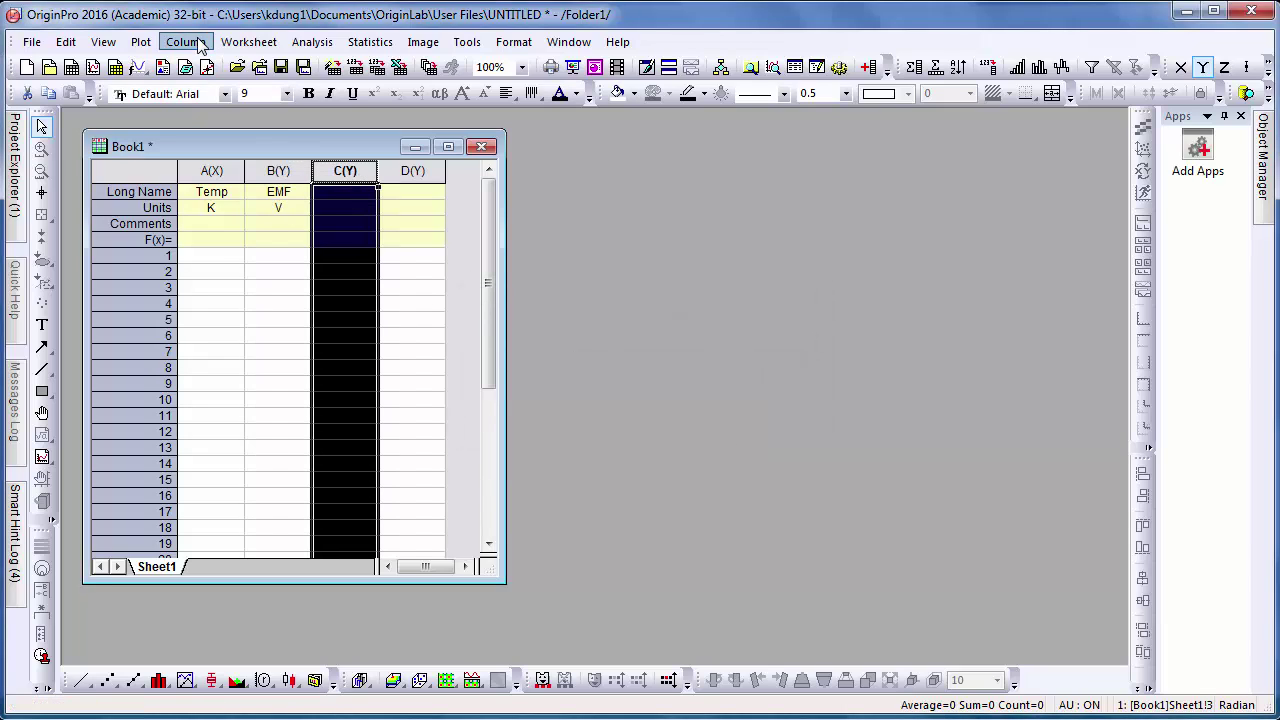
click(236, 198)
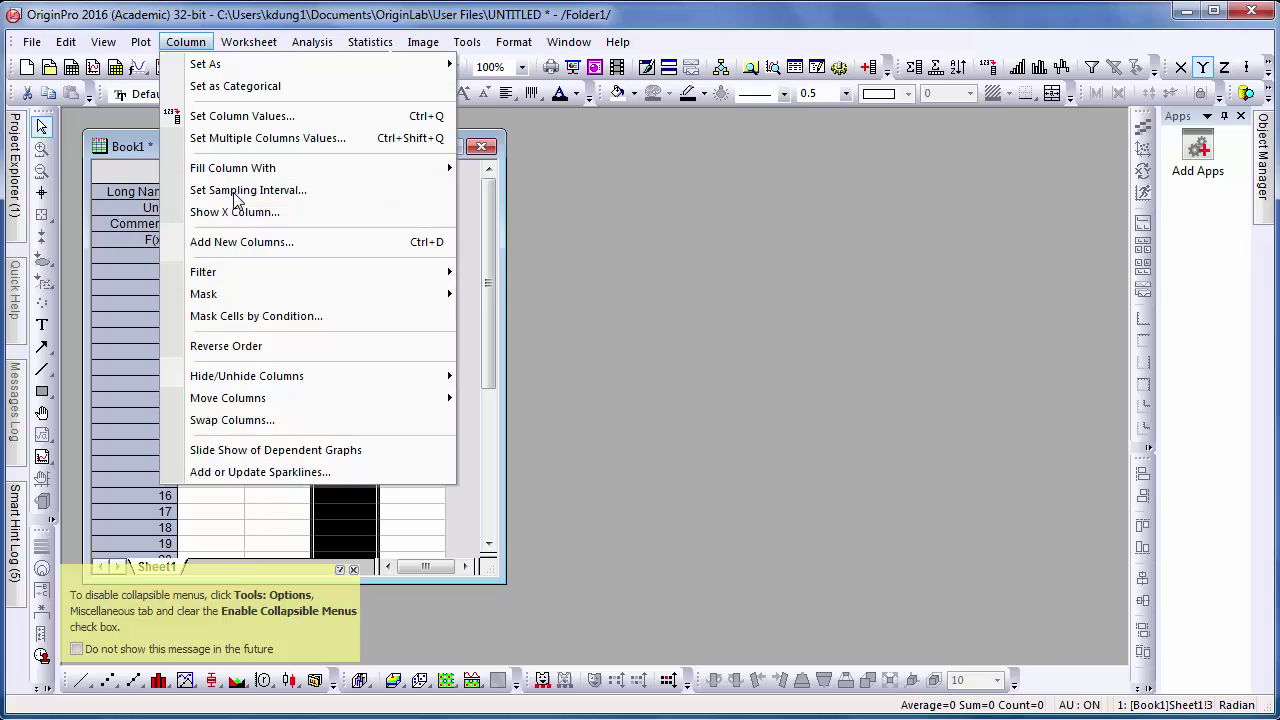
mouse_move(256, 398)
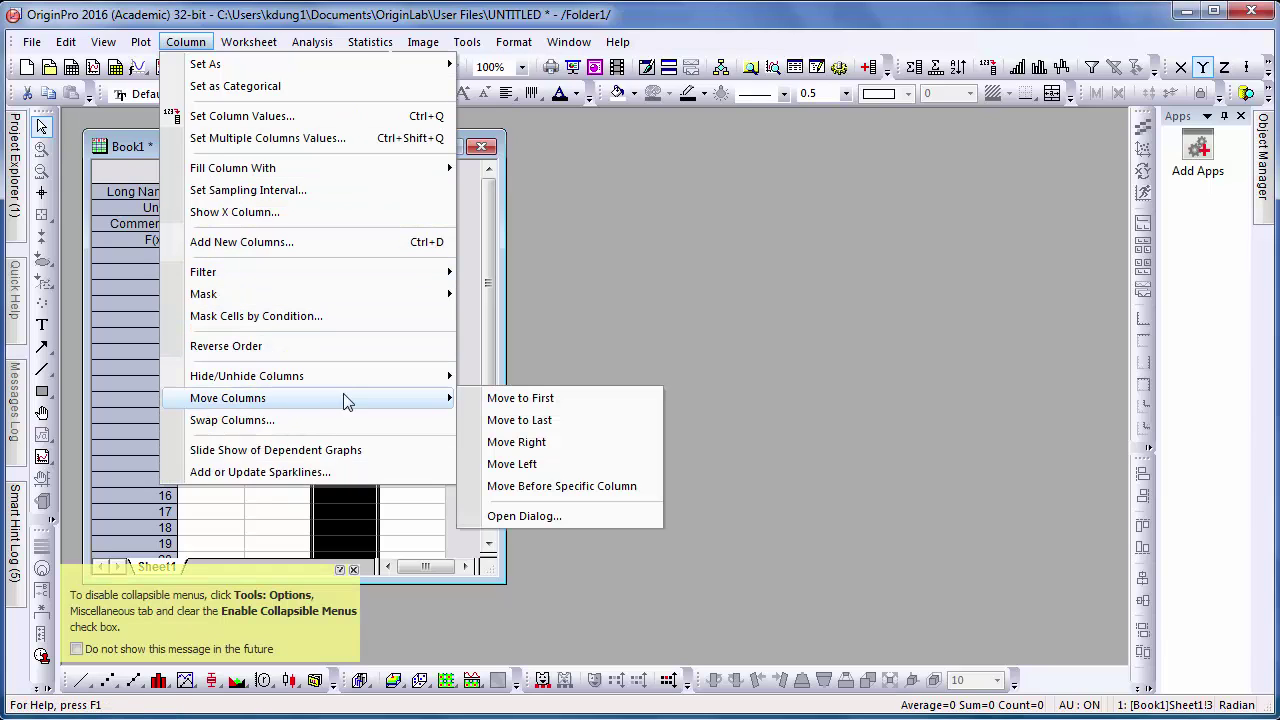
click(522, 465)
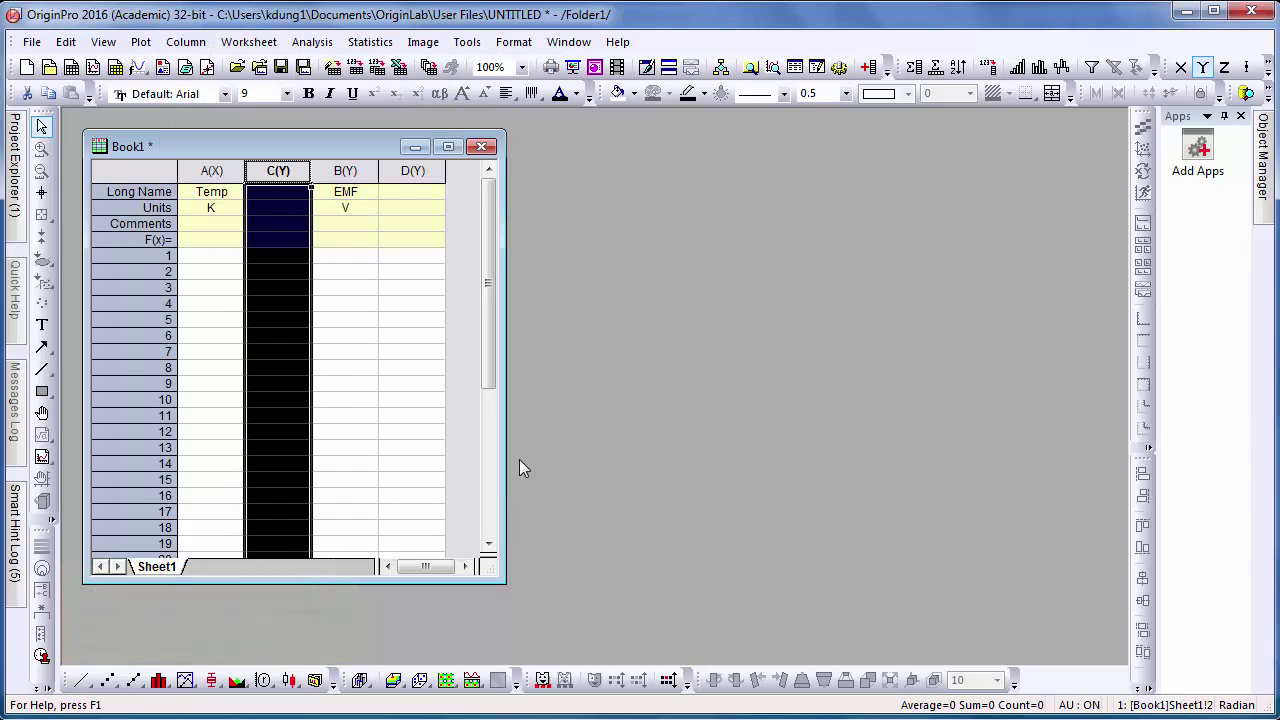
Step: Set column C's plot designation to X Error in its column properties
right_click(279, 176)
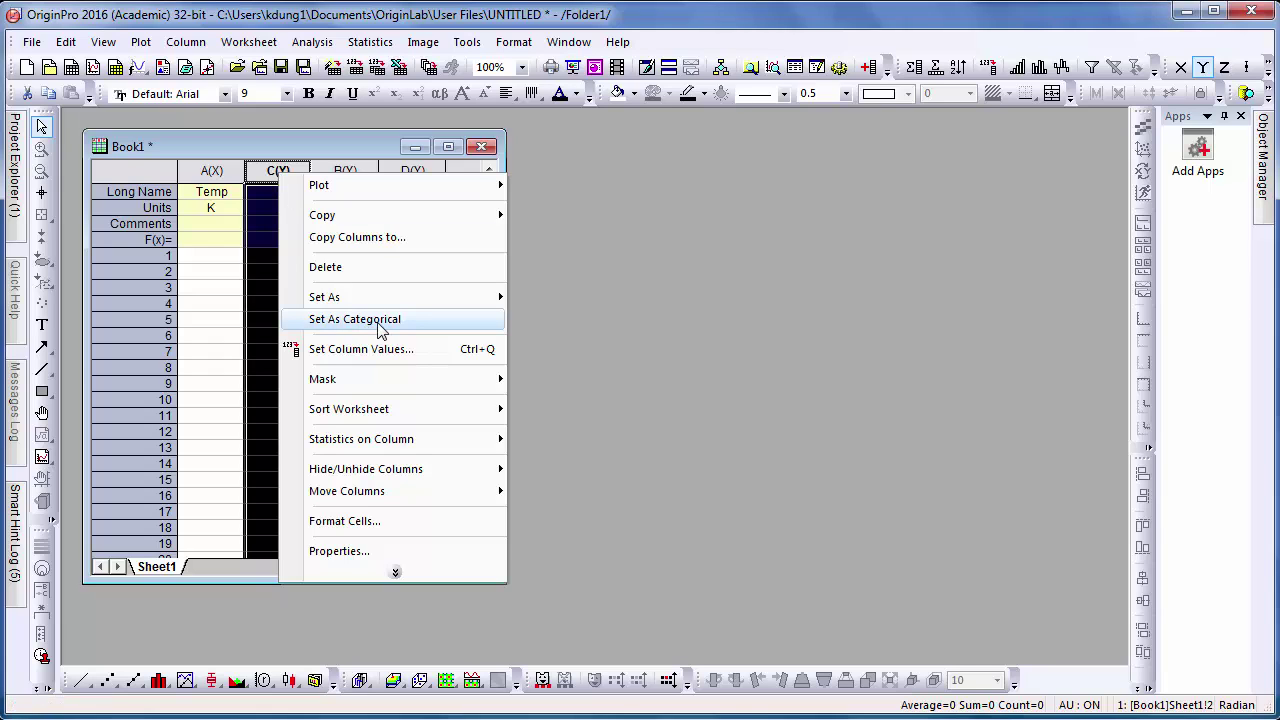
click(393, 551)
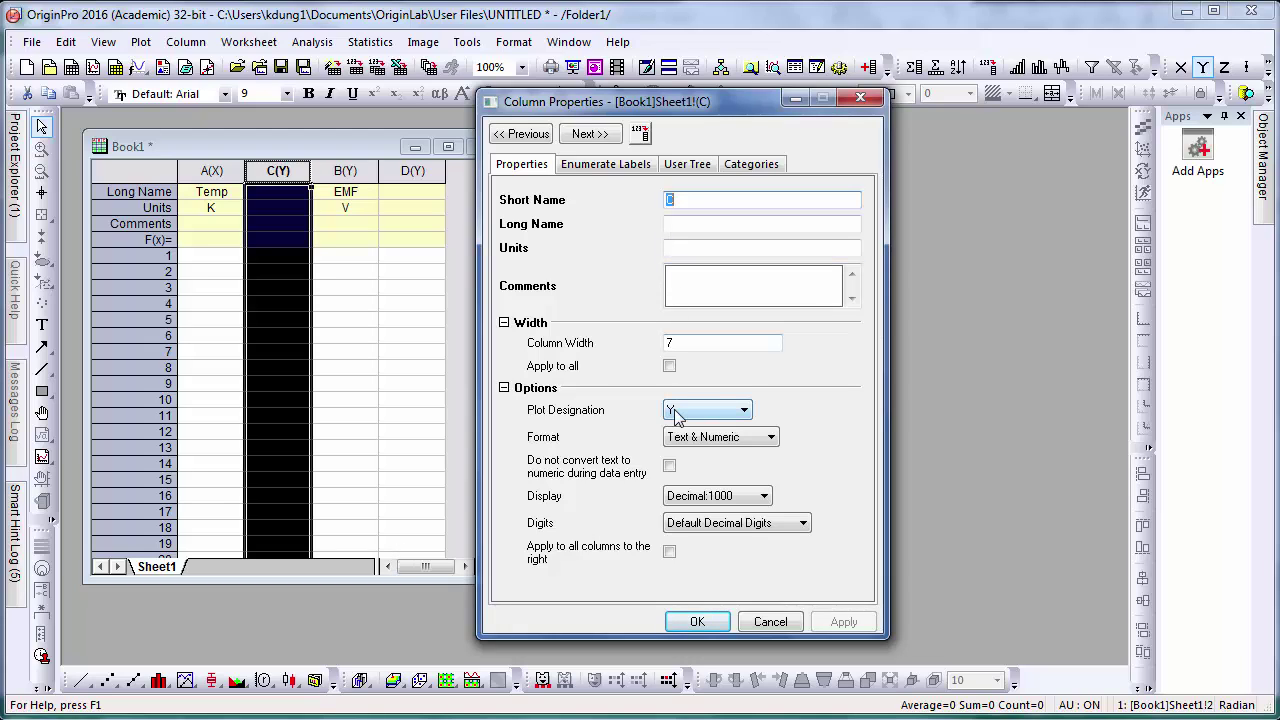
click(743, 412)
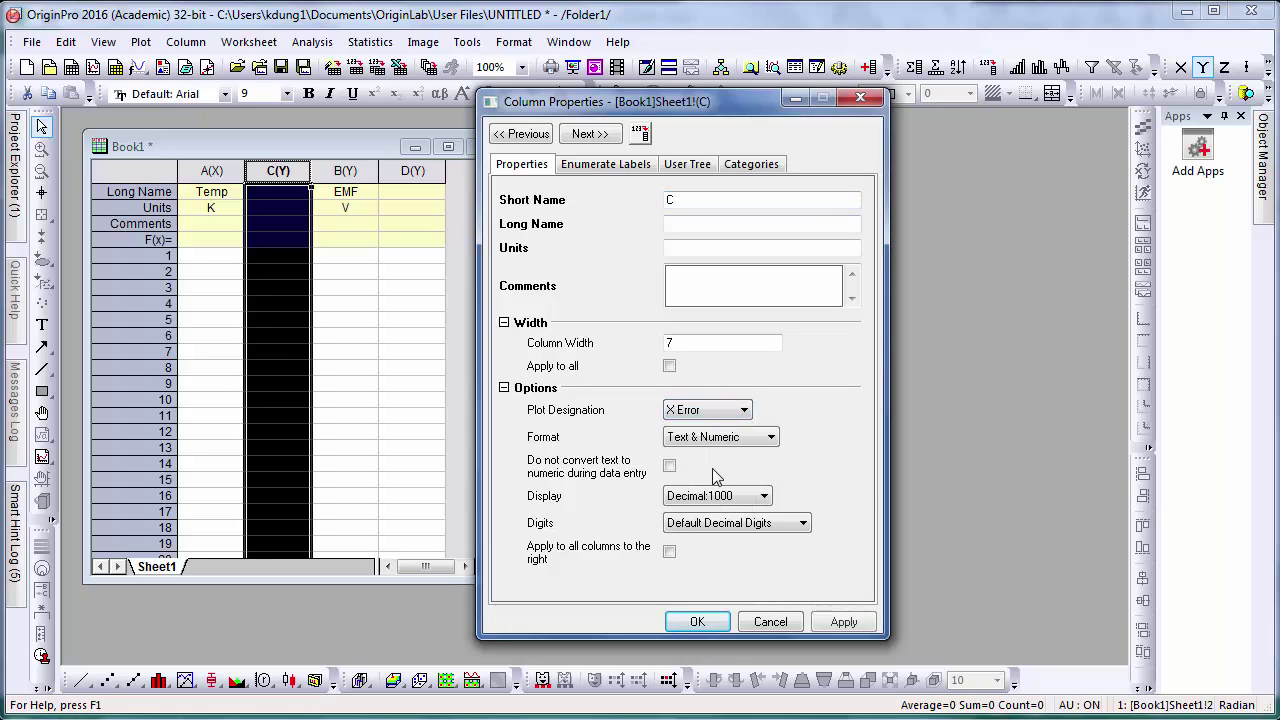
click(716, 467)
click(697, 621)
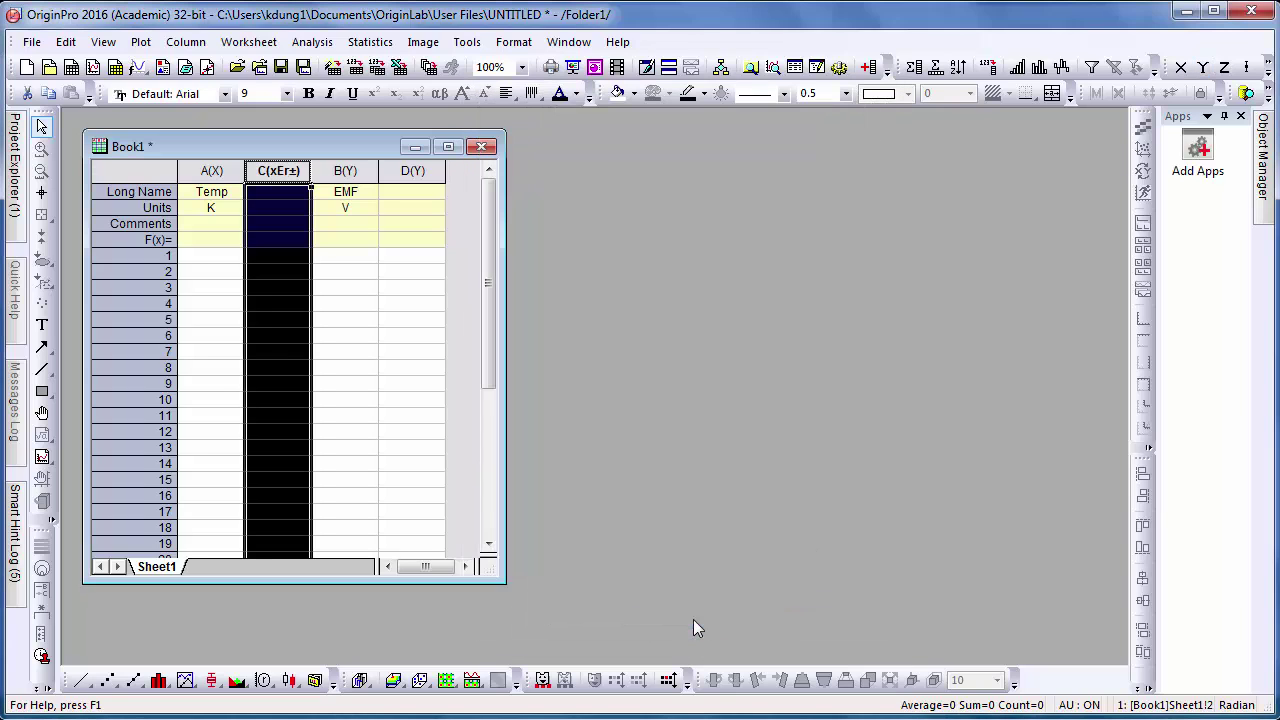
Step: Set column D's plot designation to Y Error in its column properties
click(407, 174)
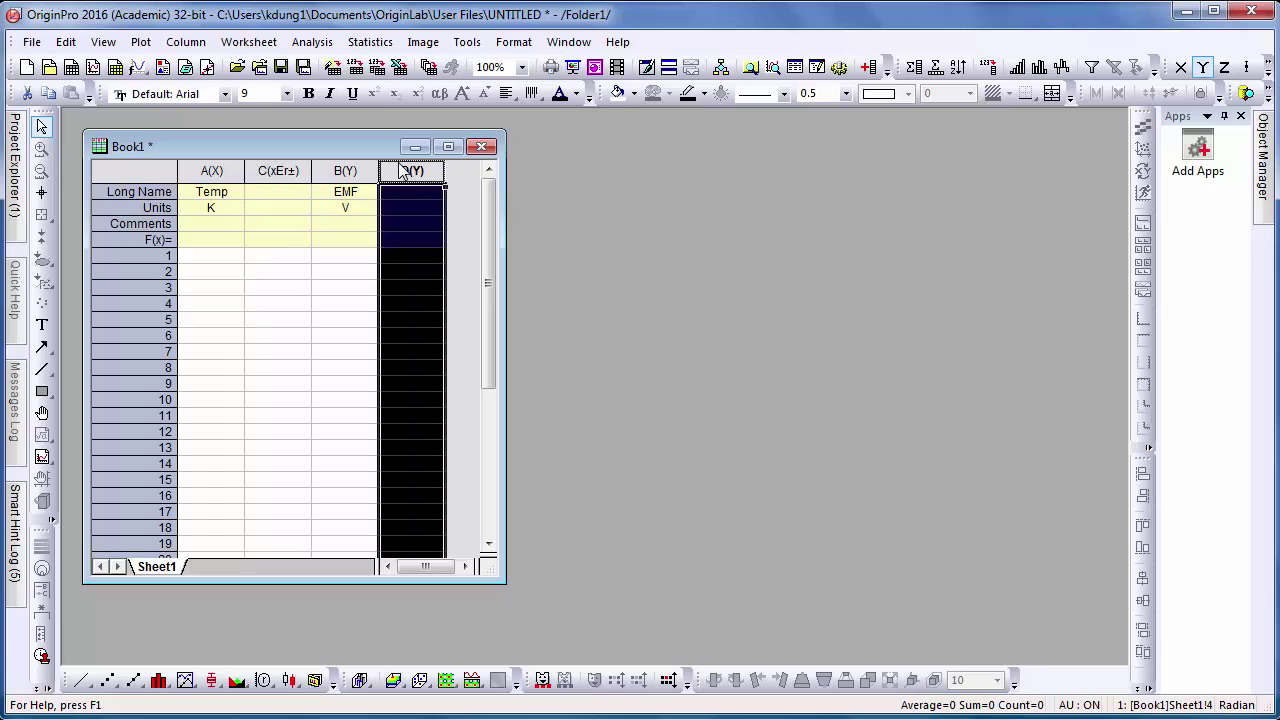
right_click(409, 176)
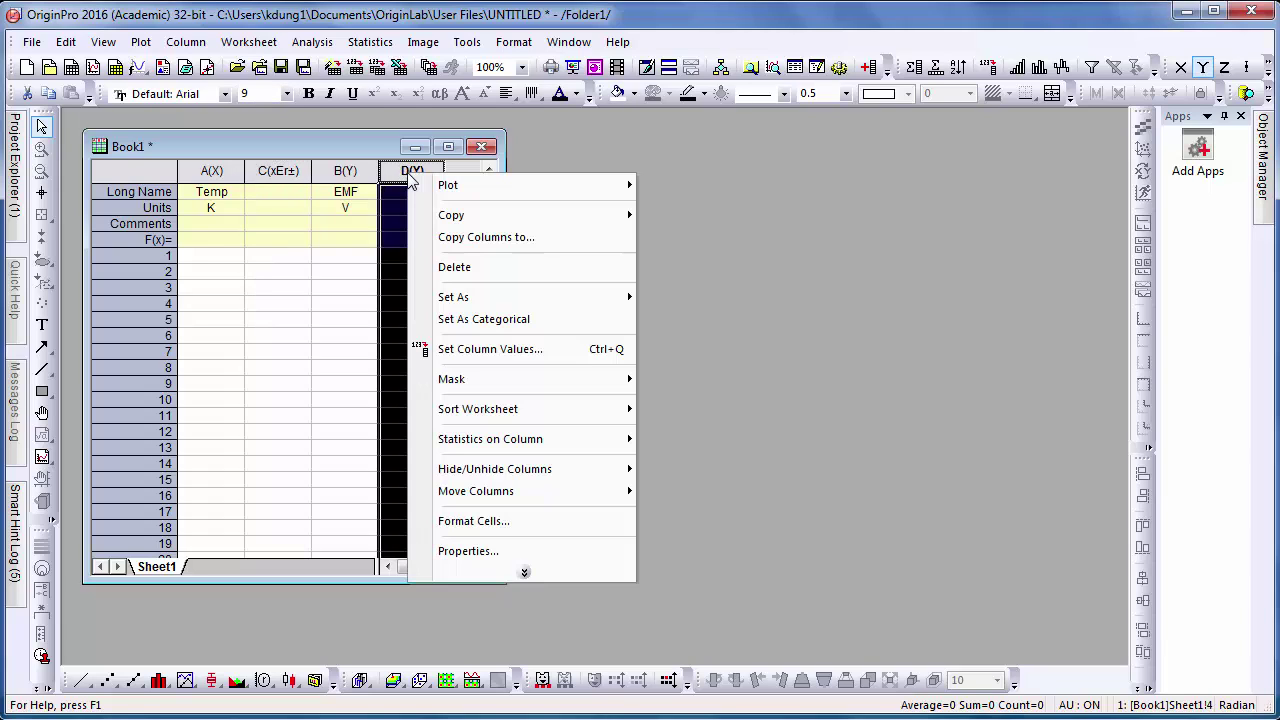
click(494, 562)
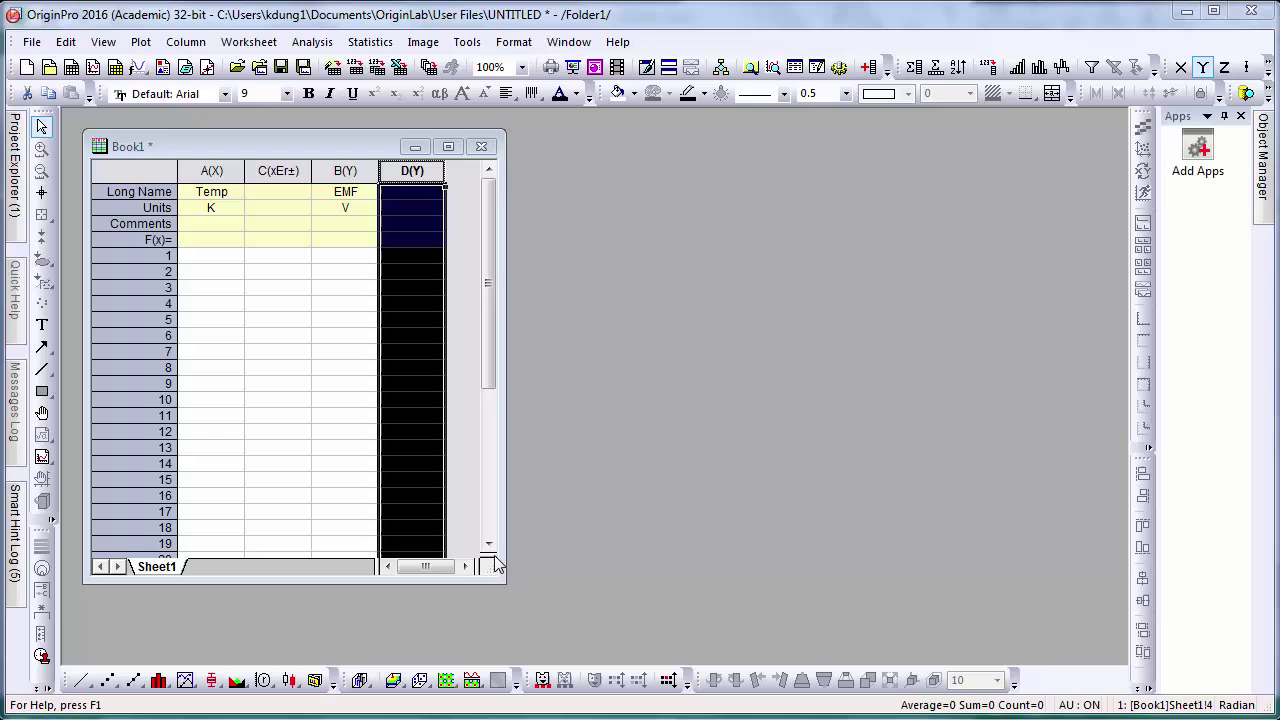
click(707, 412)
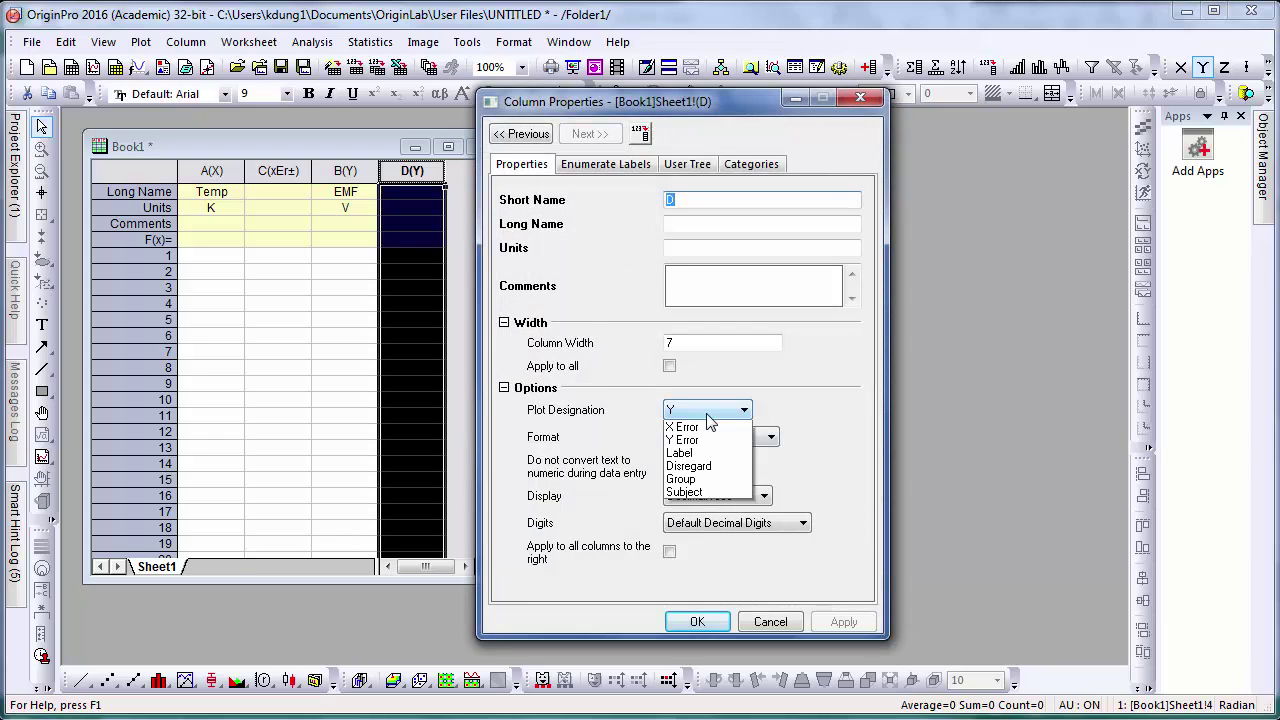
click(695, 478)
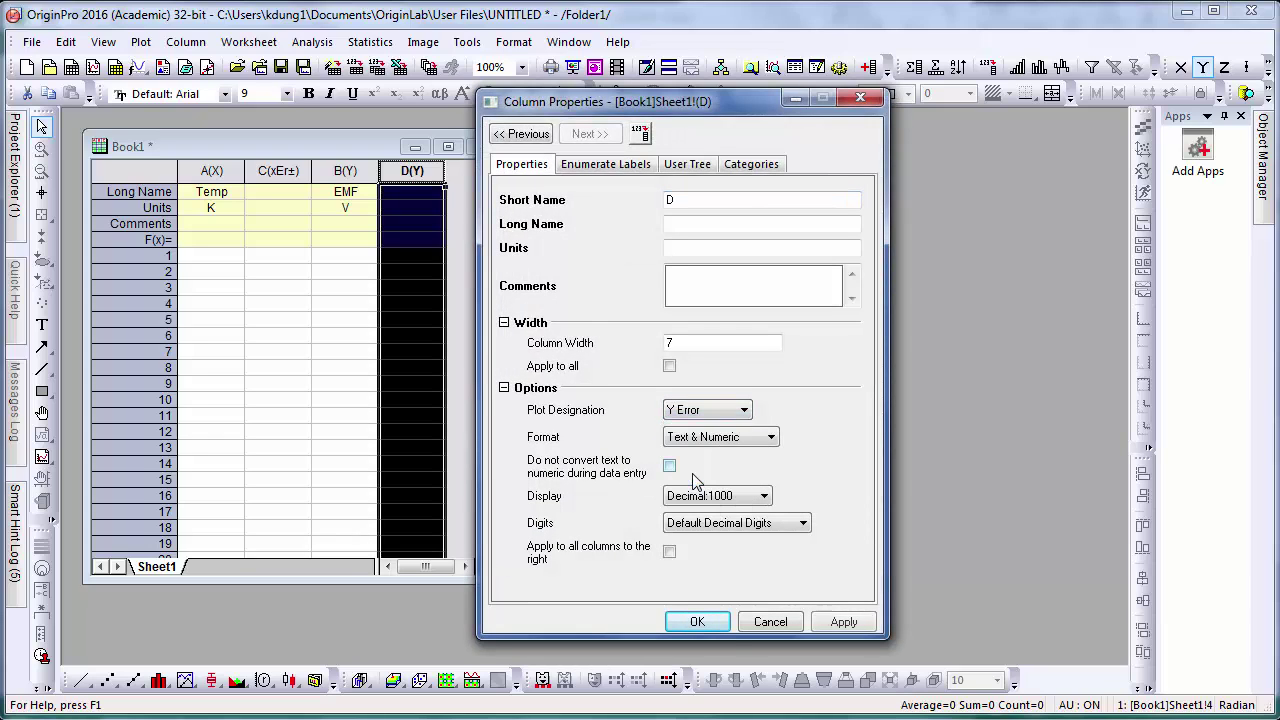
click(705, 622)
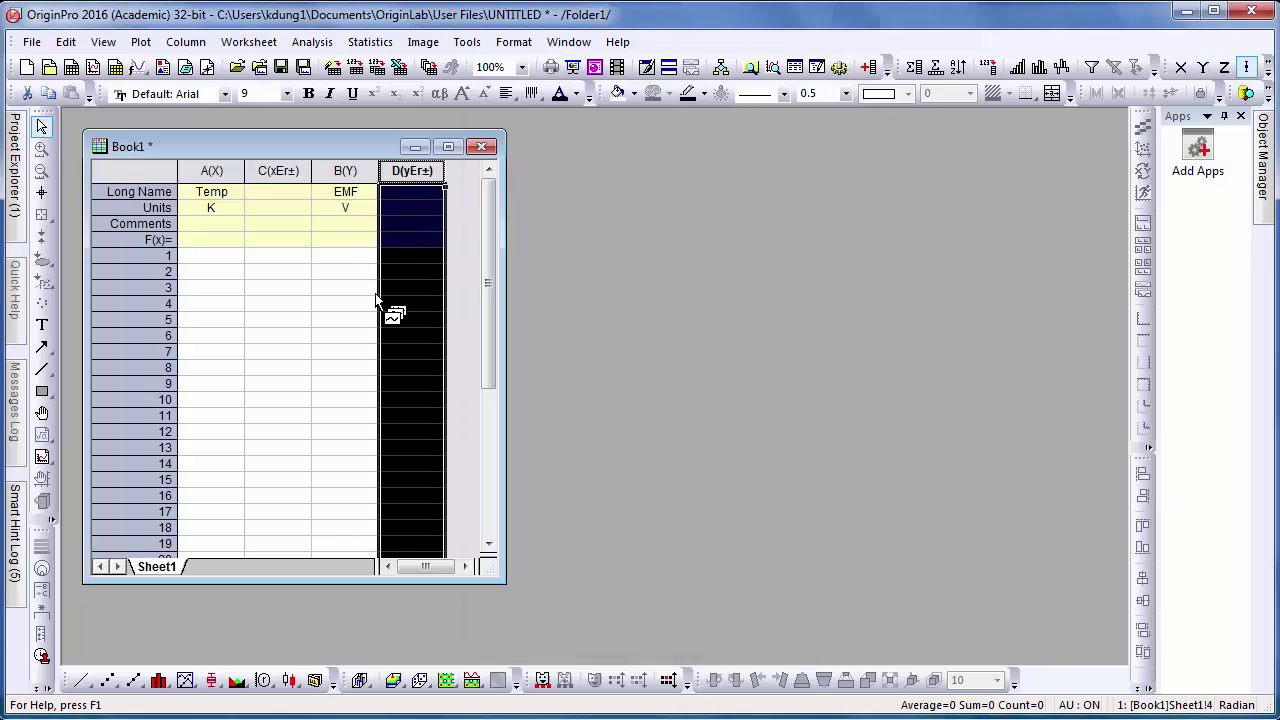
Step: Save the project as EMFvsT_trial1 in the EMFvT data folder
click(30, 44)
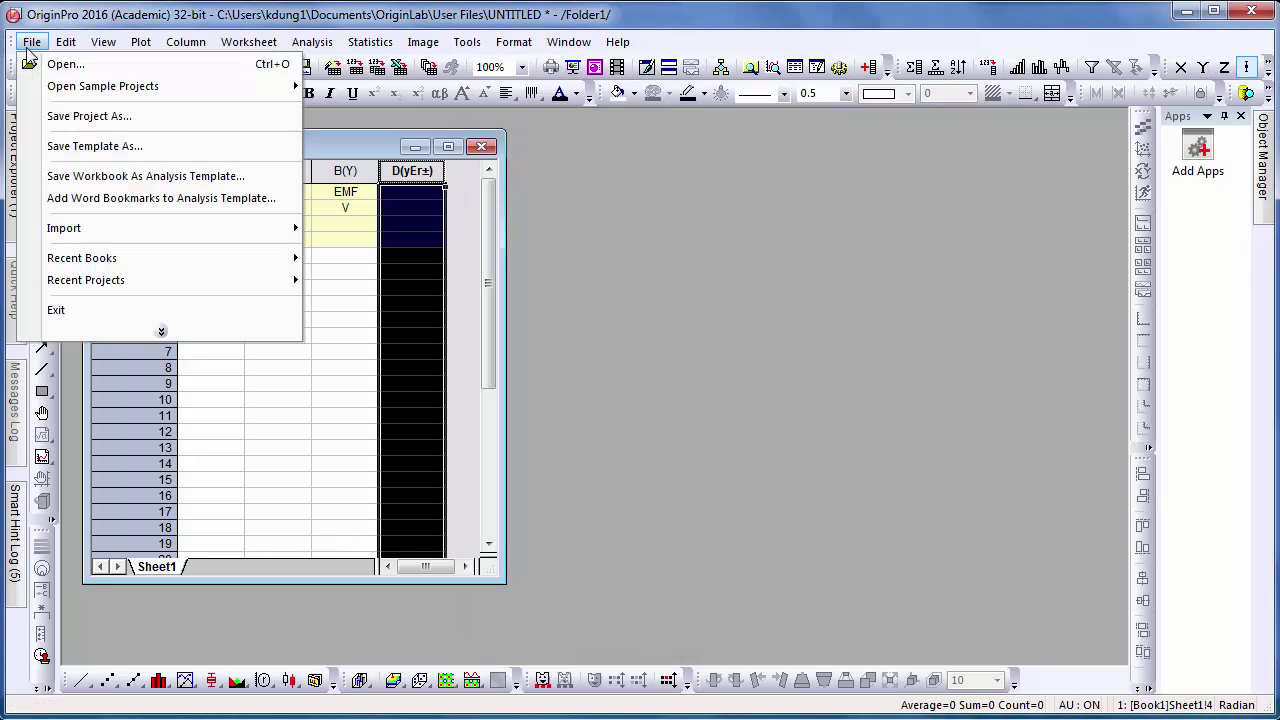
click(48, 120)
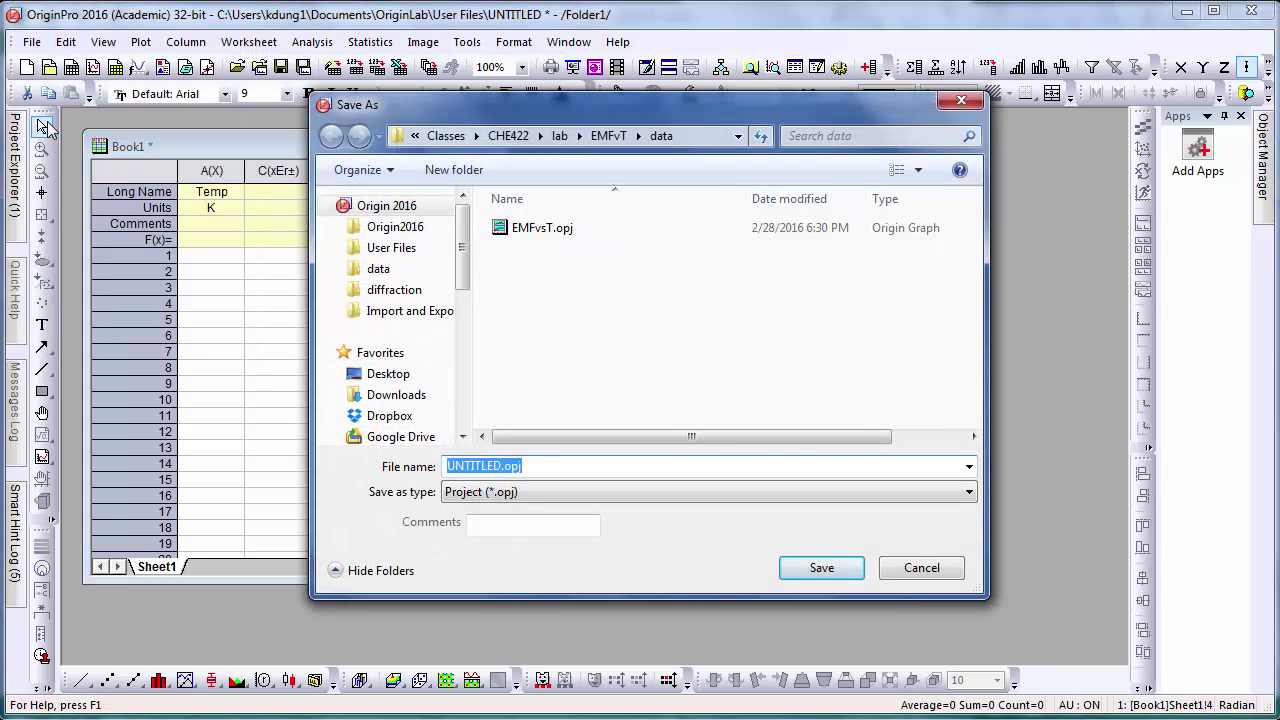
text(EMF)
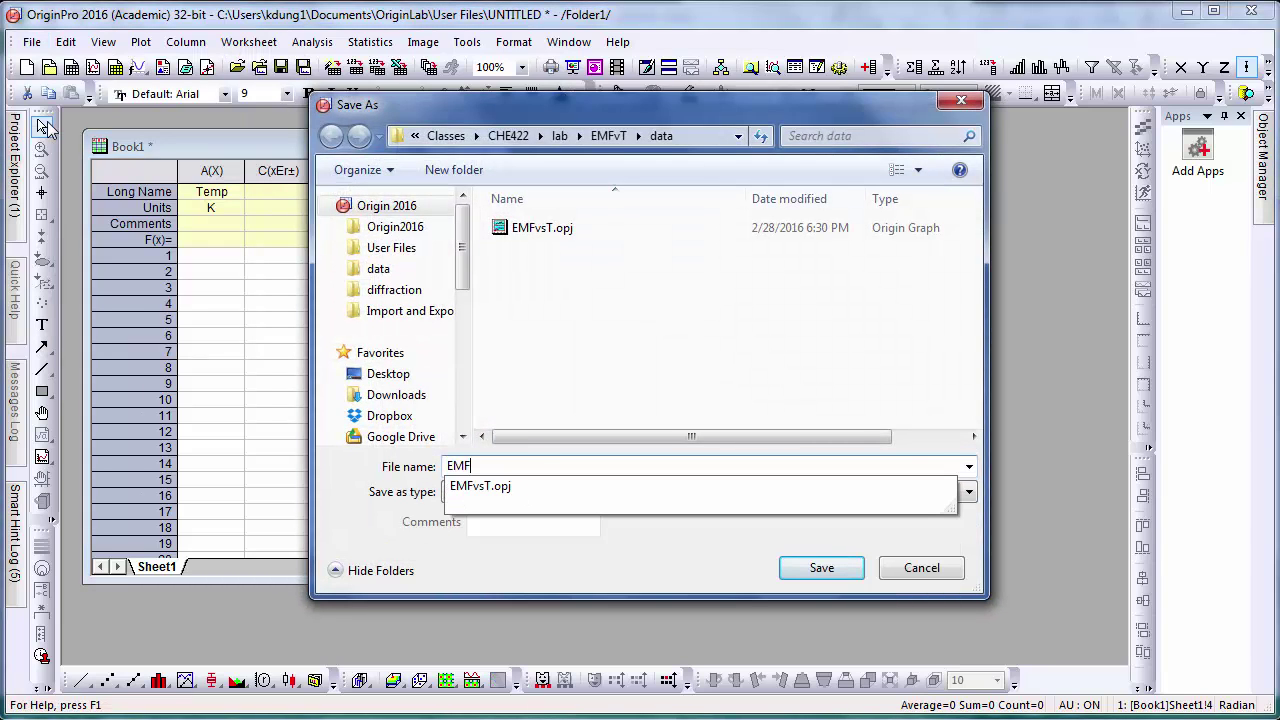
text(vsT_t)
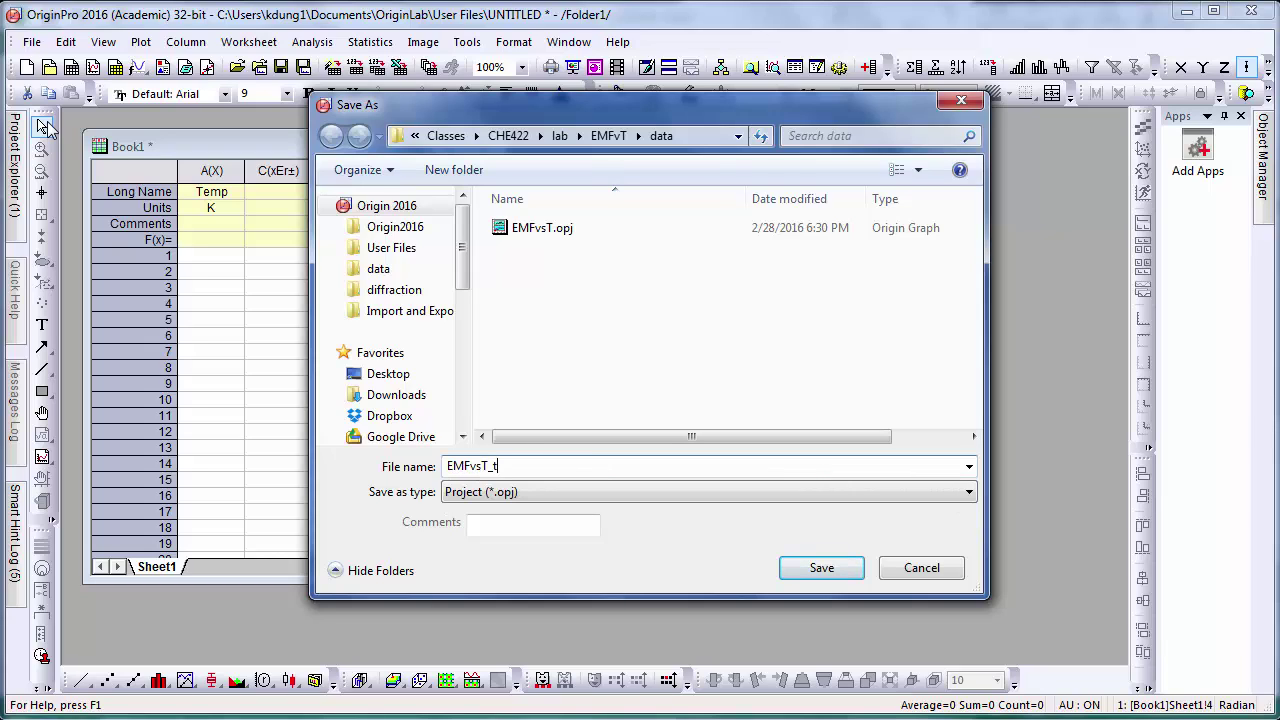
text(rial1)
key(Return)
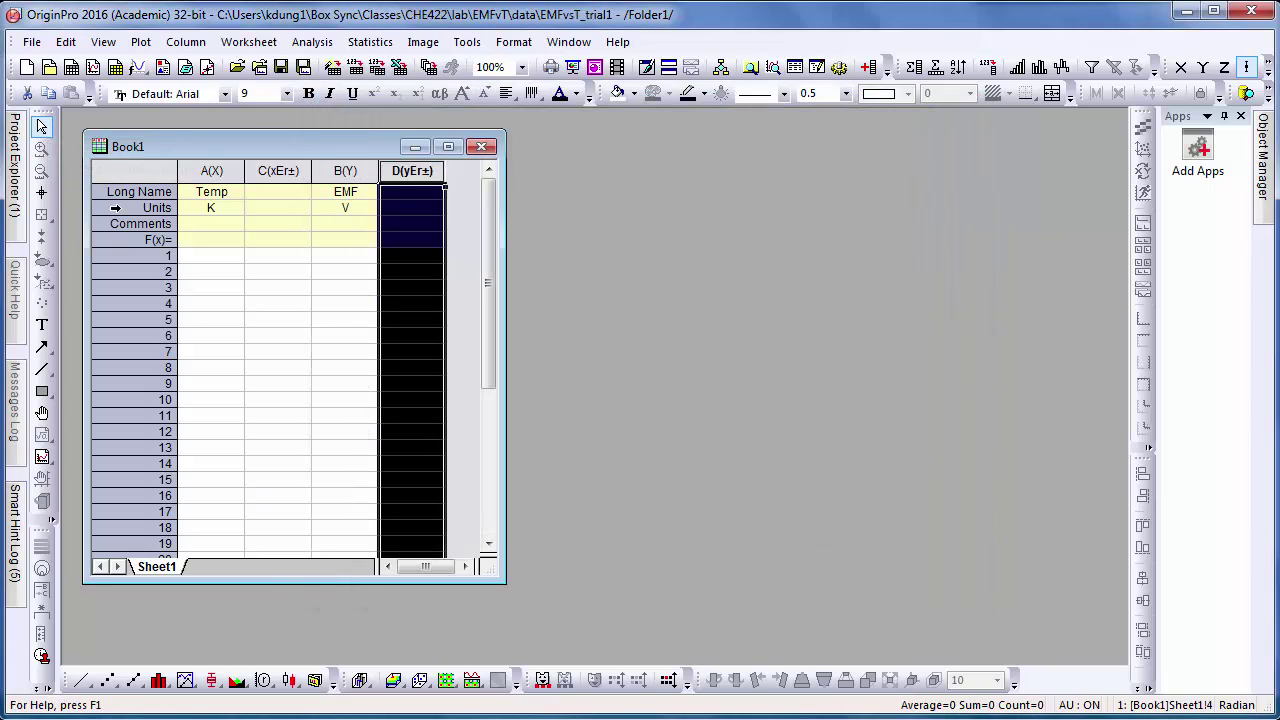
Step: Look up the mean voltage in D91 of EB & LV.DTA in Excel and enter 3.02 in row 1 of OriginPro's EMF column
click(211, 261)
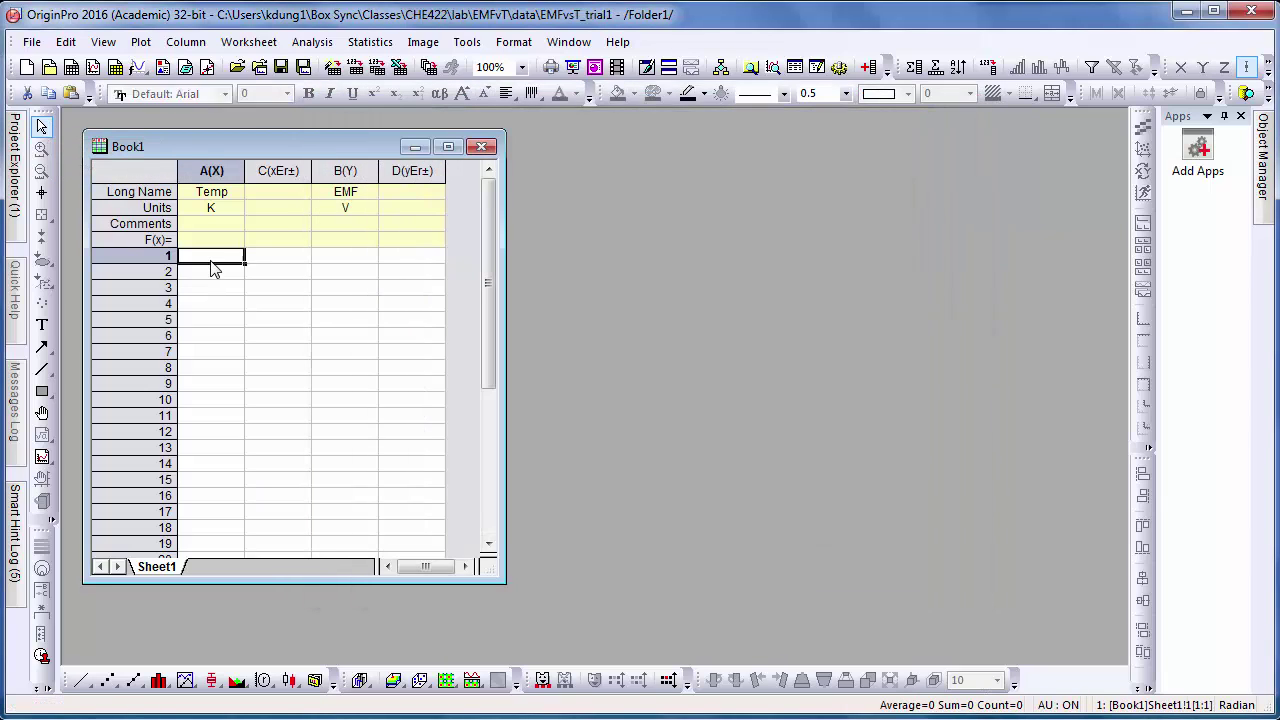
click(338, 259)
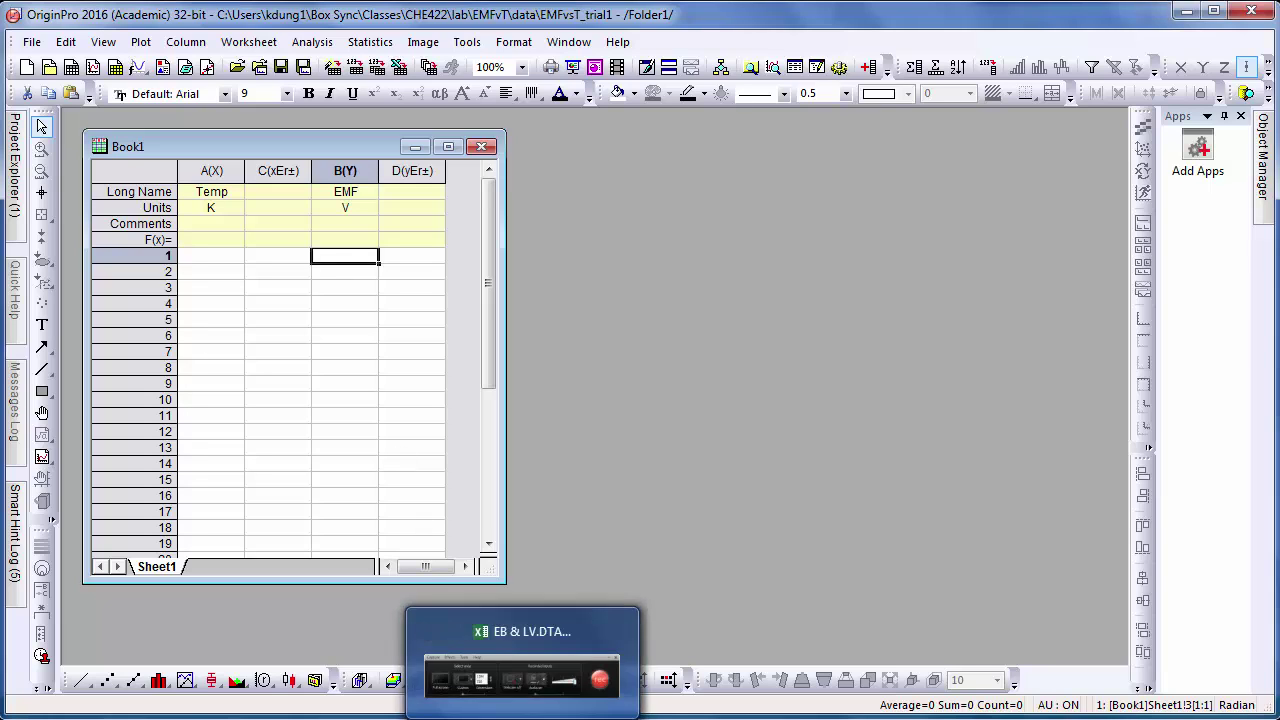
click(525, 668)
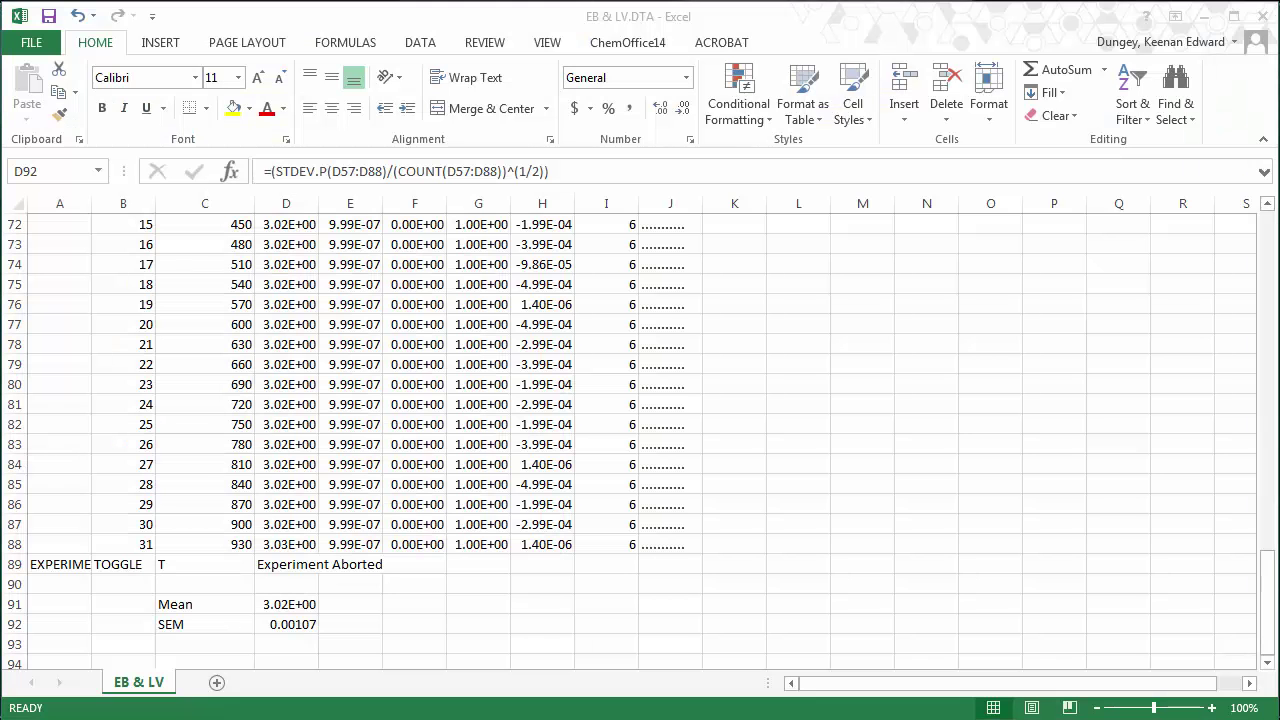
click(288, 605)
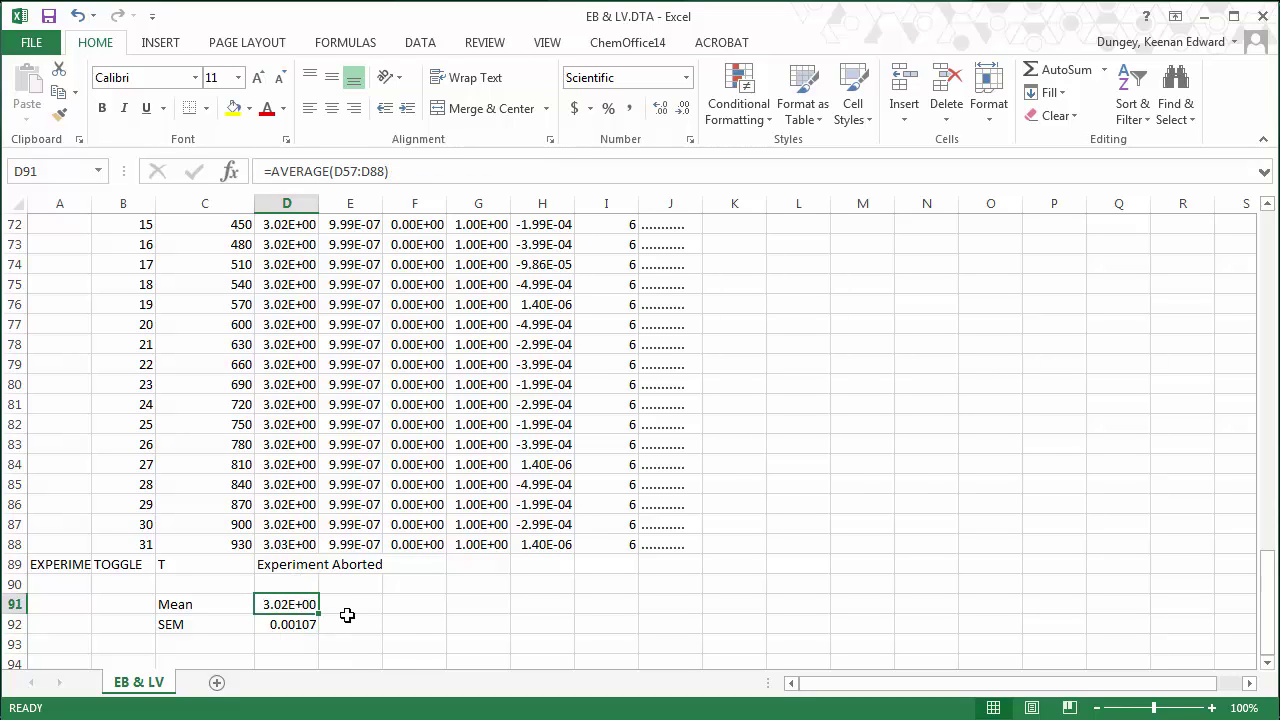
key(alt+Tab)
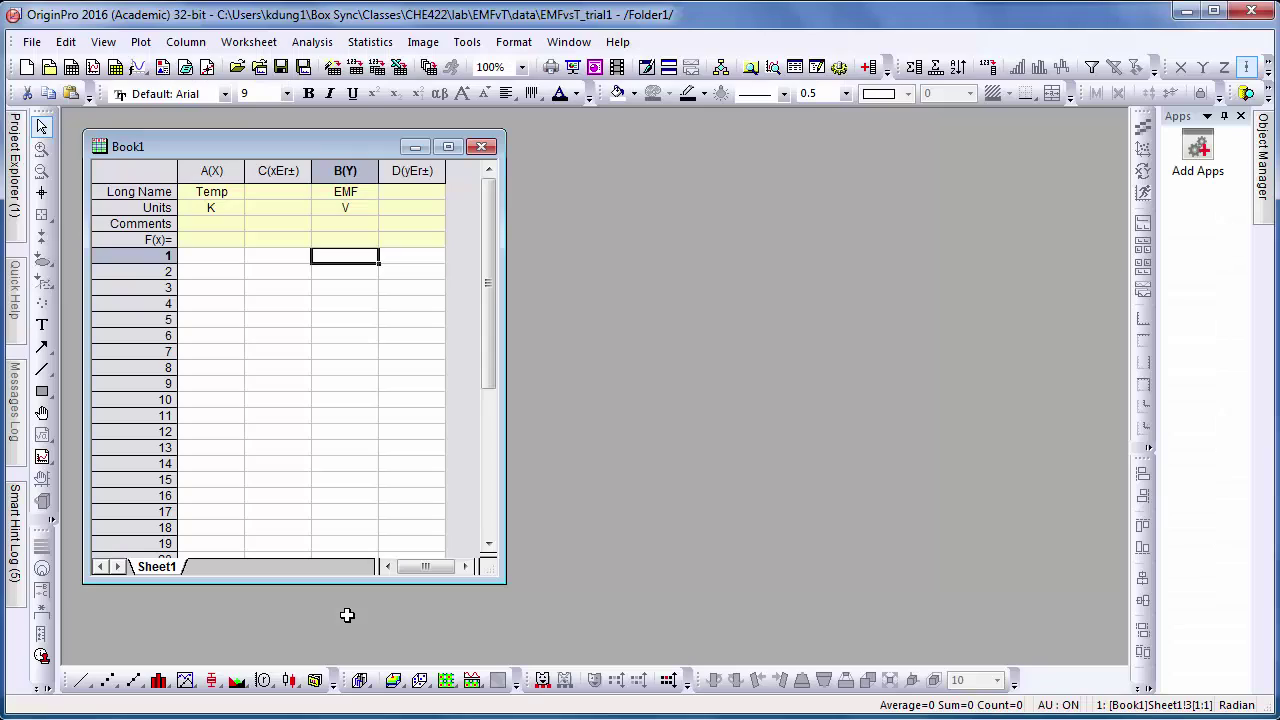
text(3.02)
key(Tab)
Step: Look up the SEM in D92 of the Excel workbook and enter 0.001 in row 1 of OriginPro's Y error column
key(alt+Tab)
key(Down)
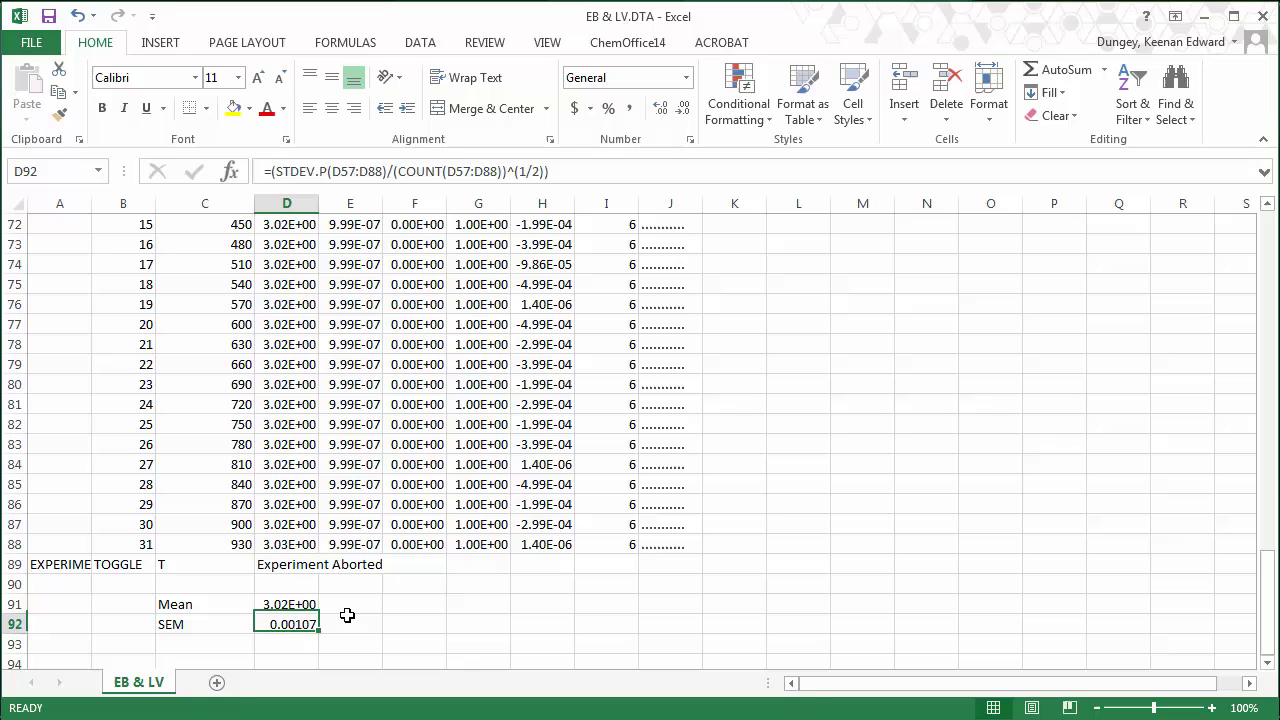
key(alt+Tab)
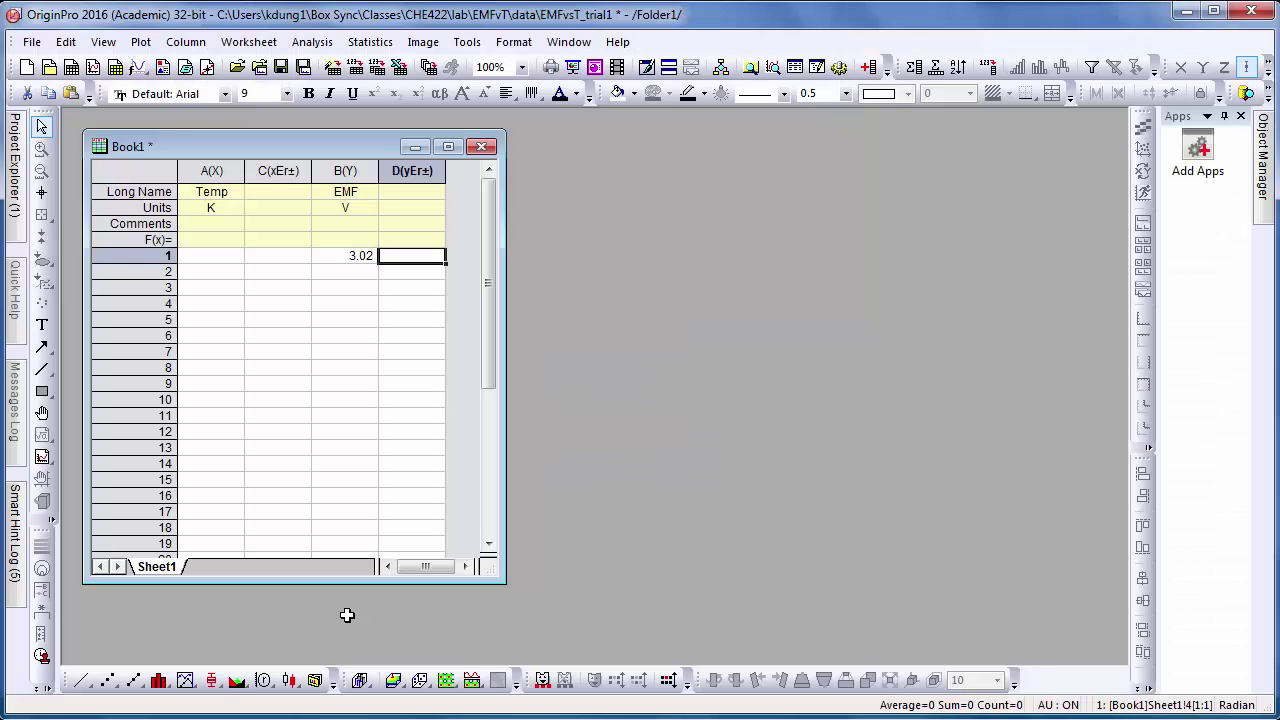
text(0.001)
key(Return)
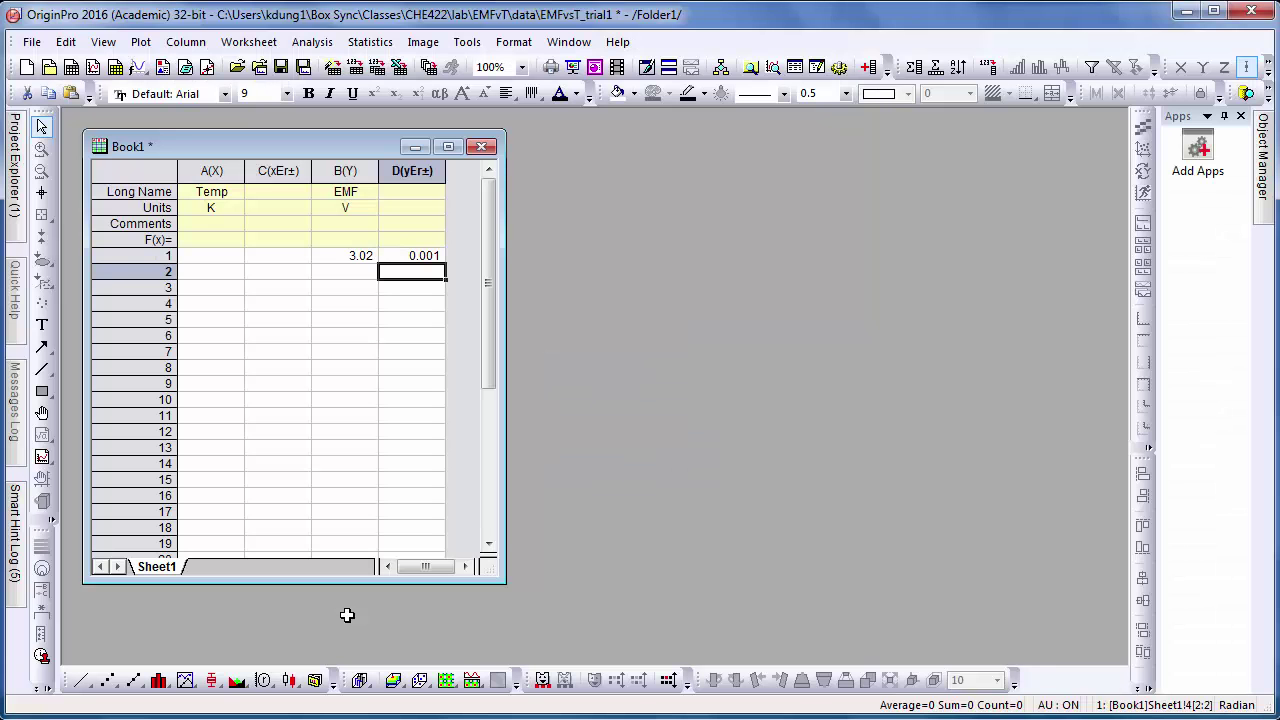
key(Up)
key(Left)
key(Left)
key(Left)
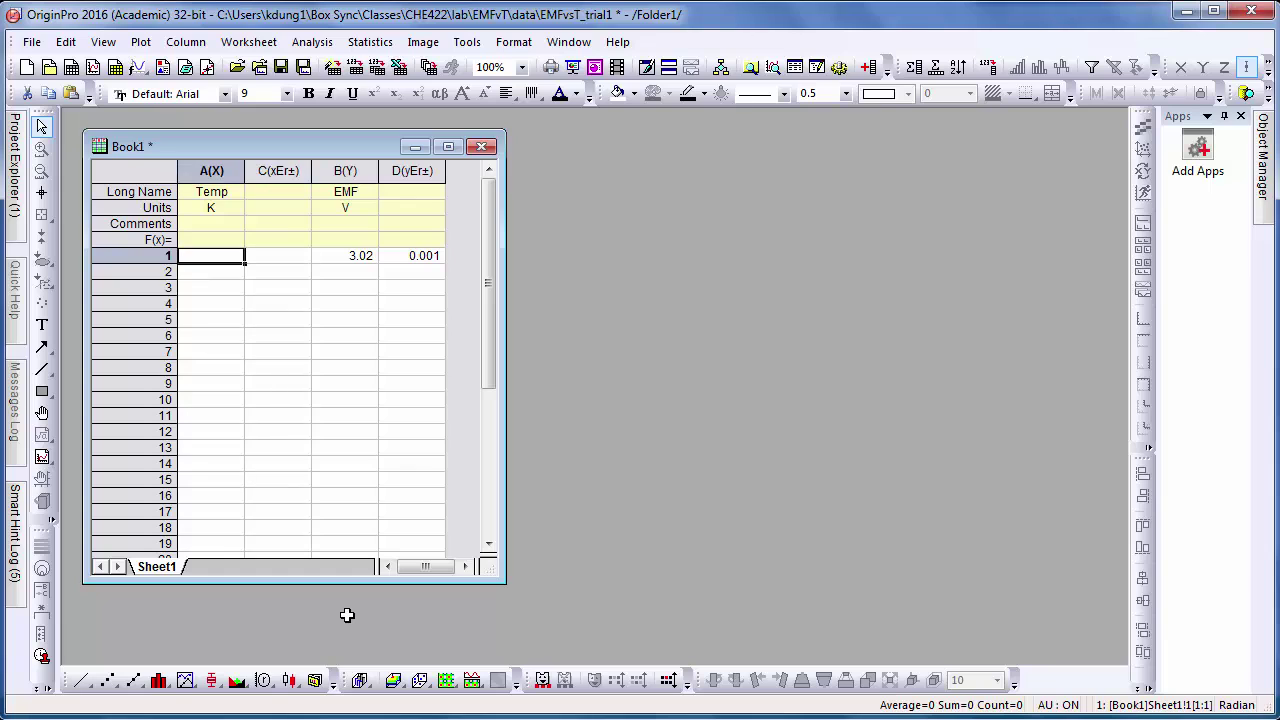
key(Right)
key(Right)
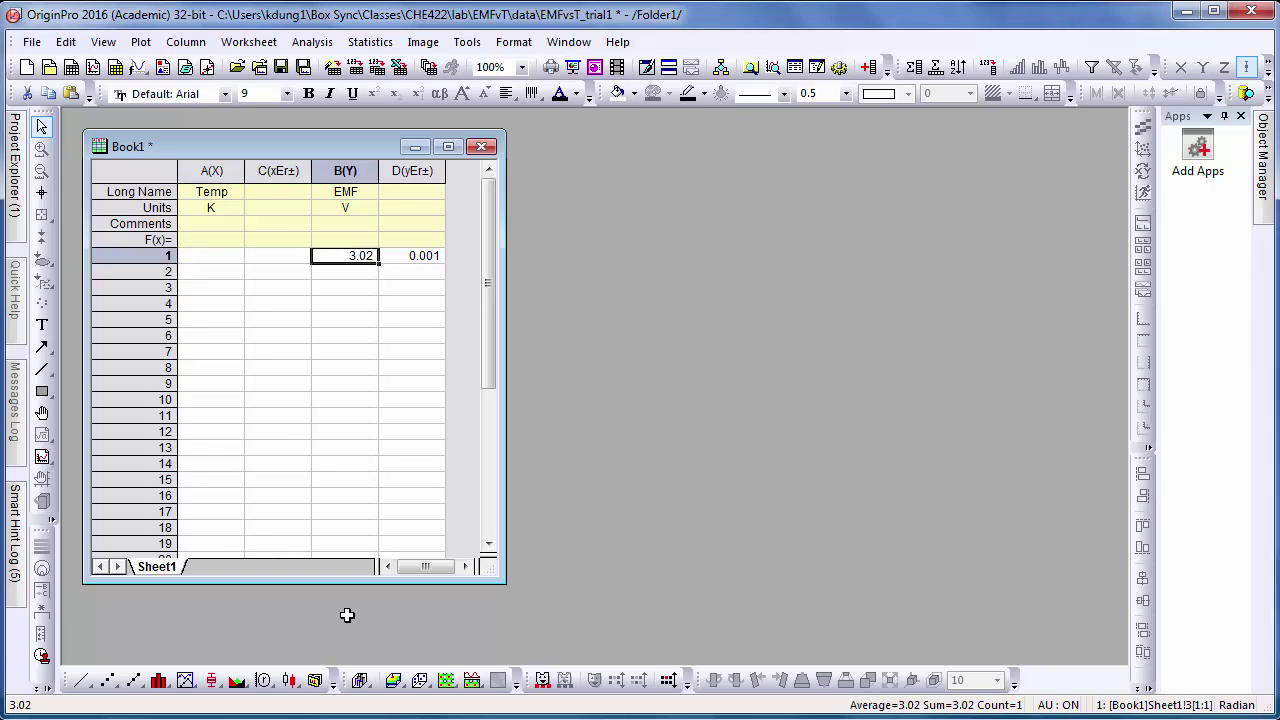
Step: Switch to the EB & LV.DTA workbook in Excel and examine the experiment's date and start time in C4 and C5
key(alt+Tab)
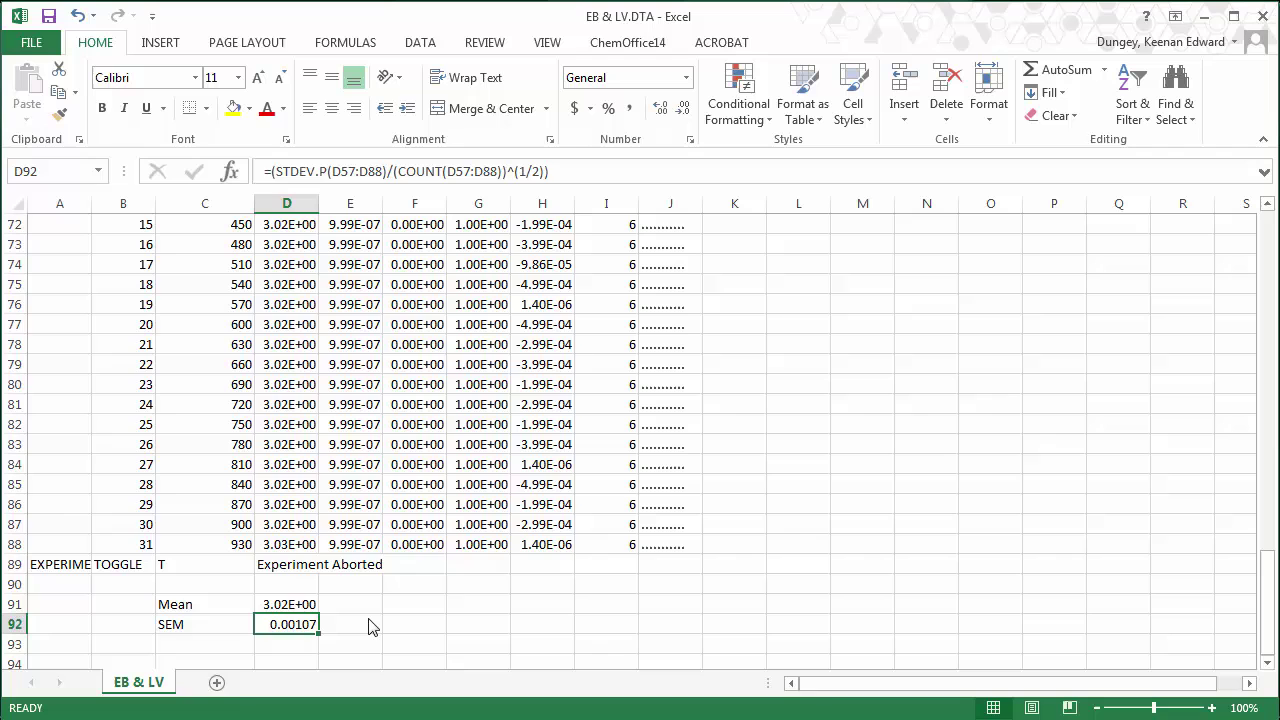
key(Page_Up)
key(Page_Up)
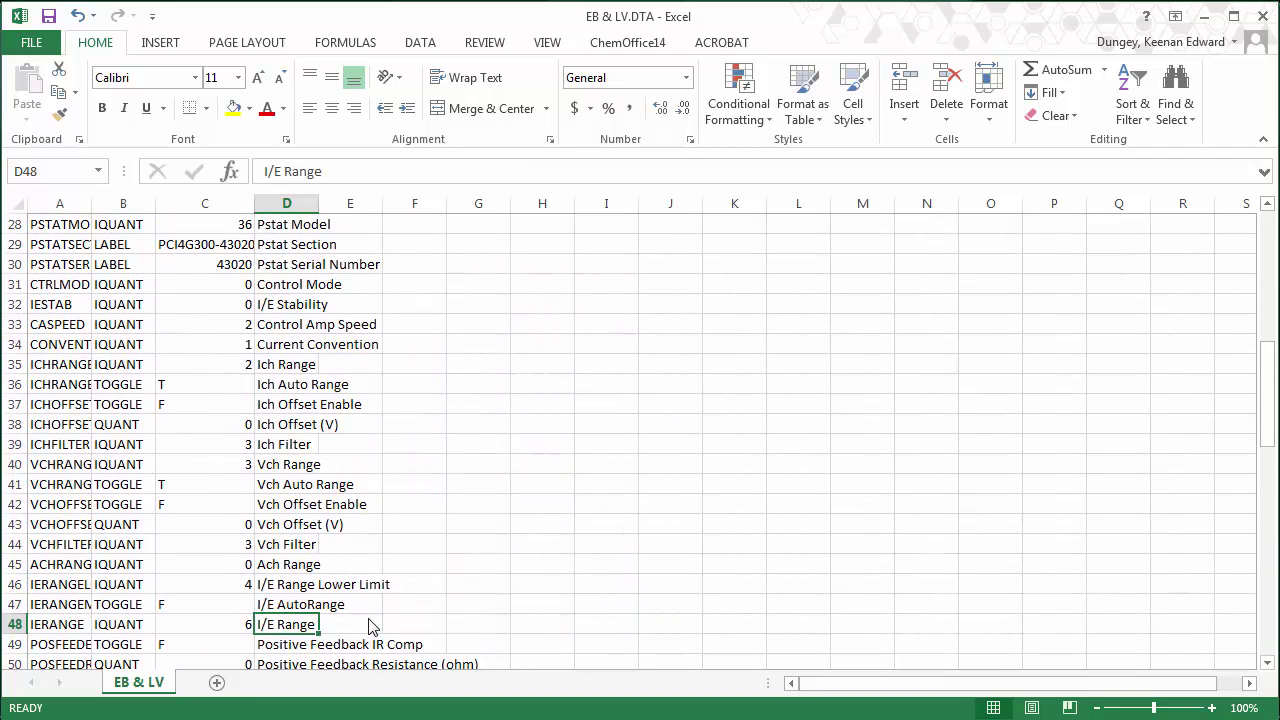
key(Page_Up)
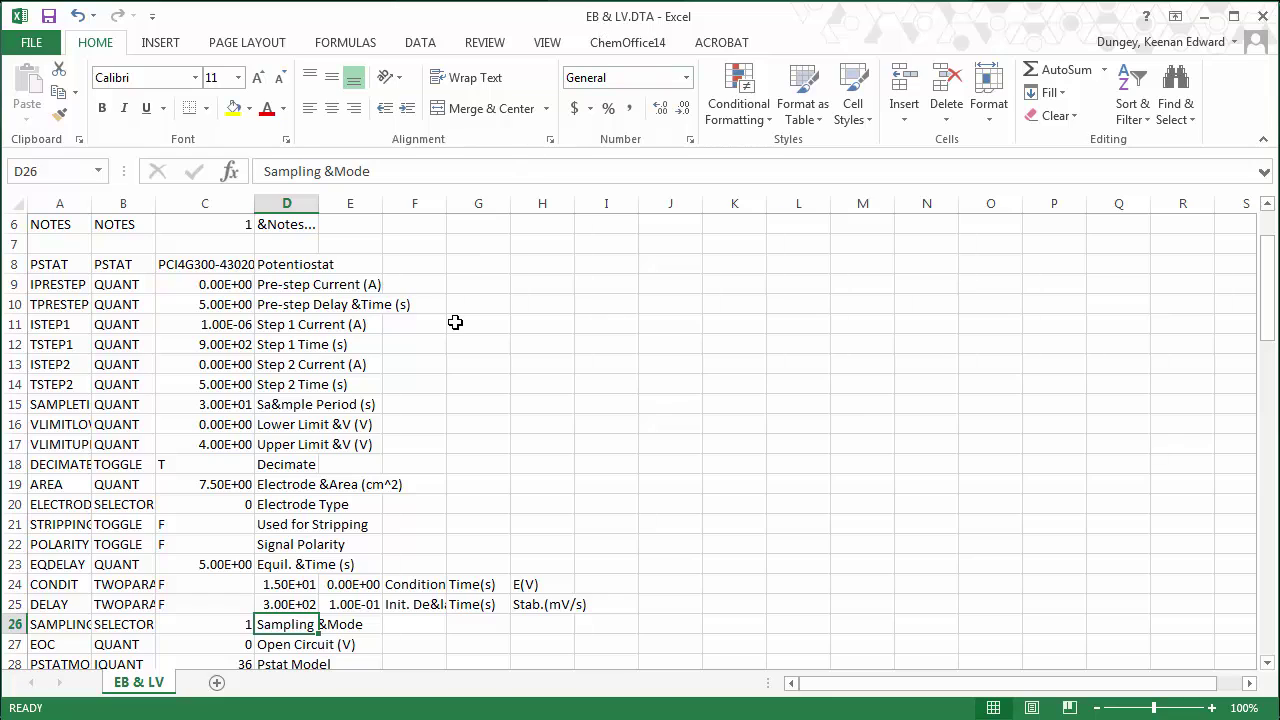
key(Up)
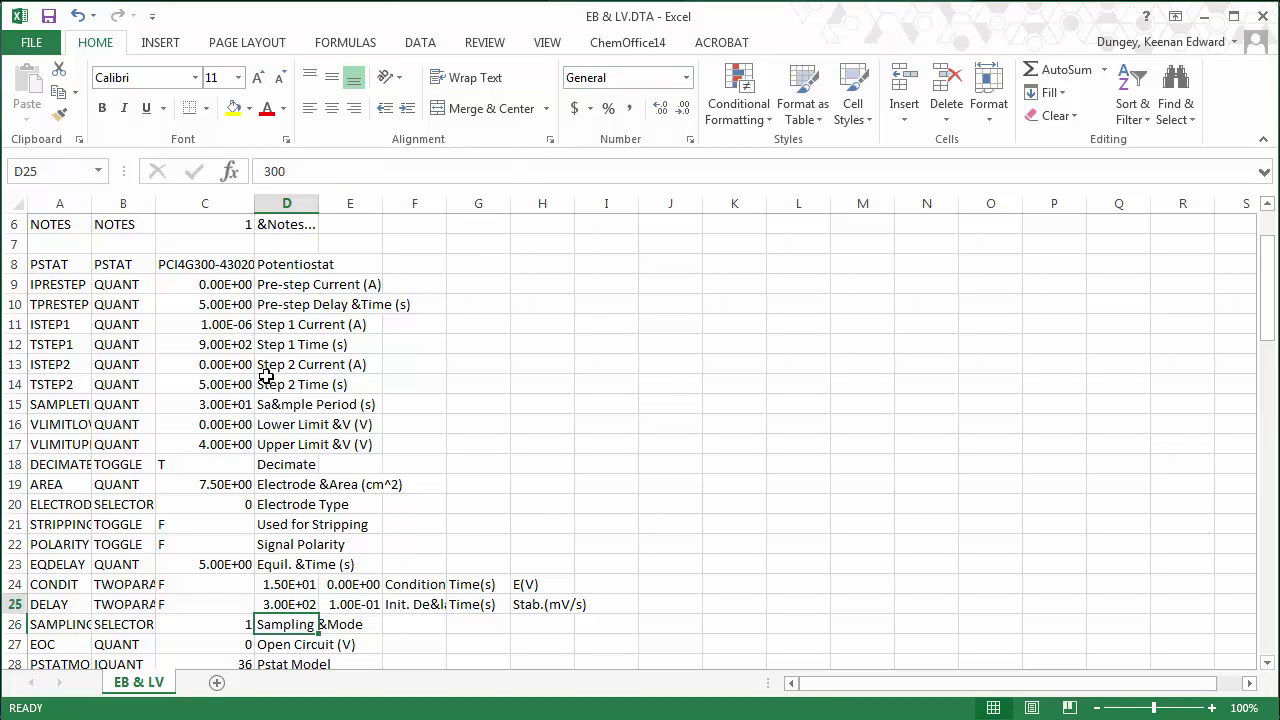
key(Up)
key(Left)
key(Up)
key(Up)
key(Up)
key(Up)
key(Up)
key(Up)
key(Up)
key(Up)
key(Up)
key(Up)
key(Up)
key(Up)
key(Up)
key(Up)
key(Up)
key(Up)
key(Up)
key(Up)
key(Up)
key(Up)
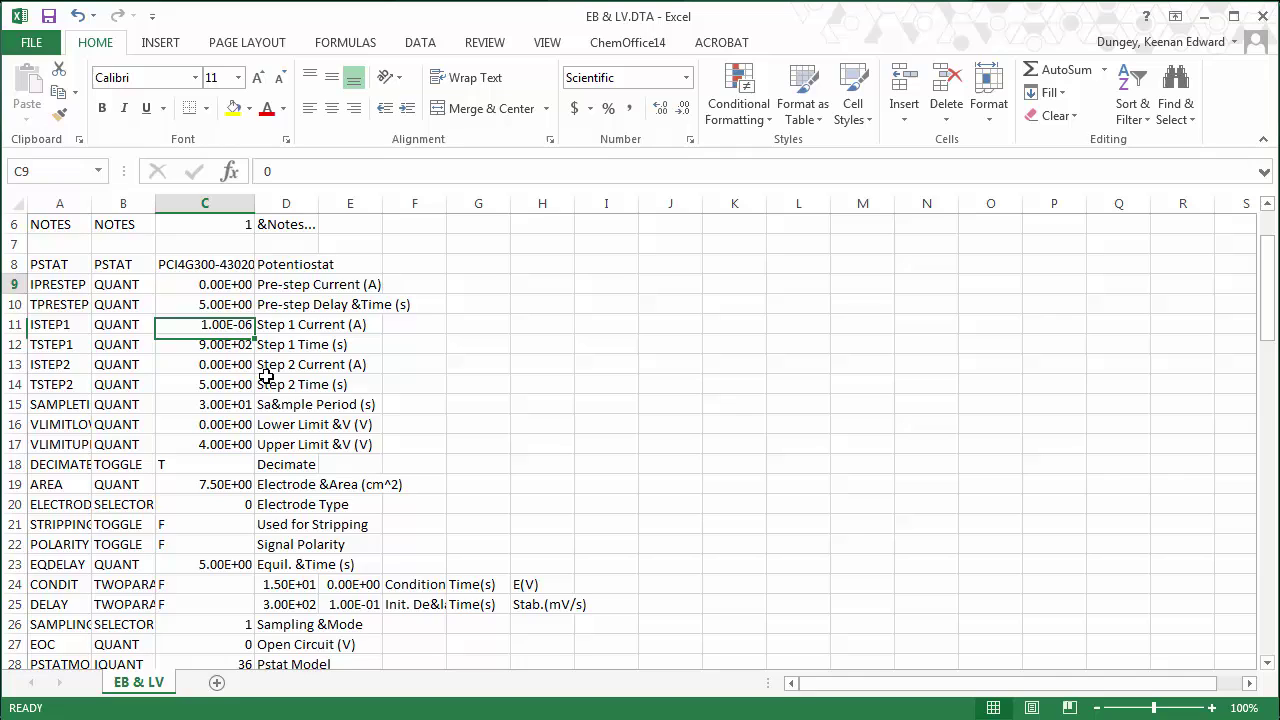
key(Down)
key(Down)
key(Down)
key(Down)
key(Up)
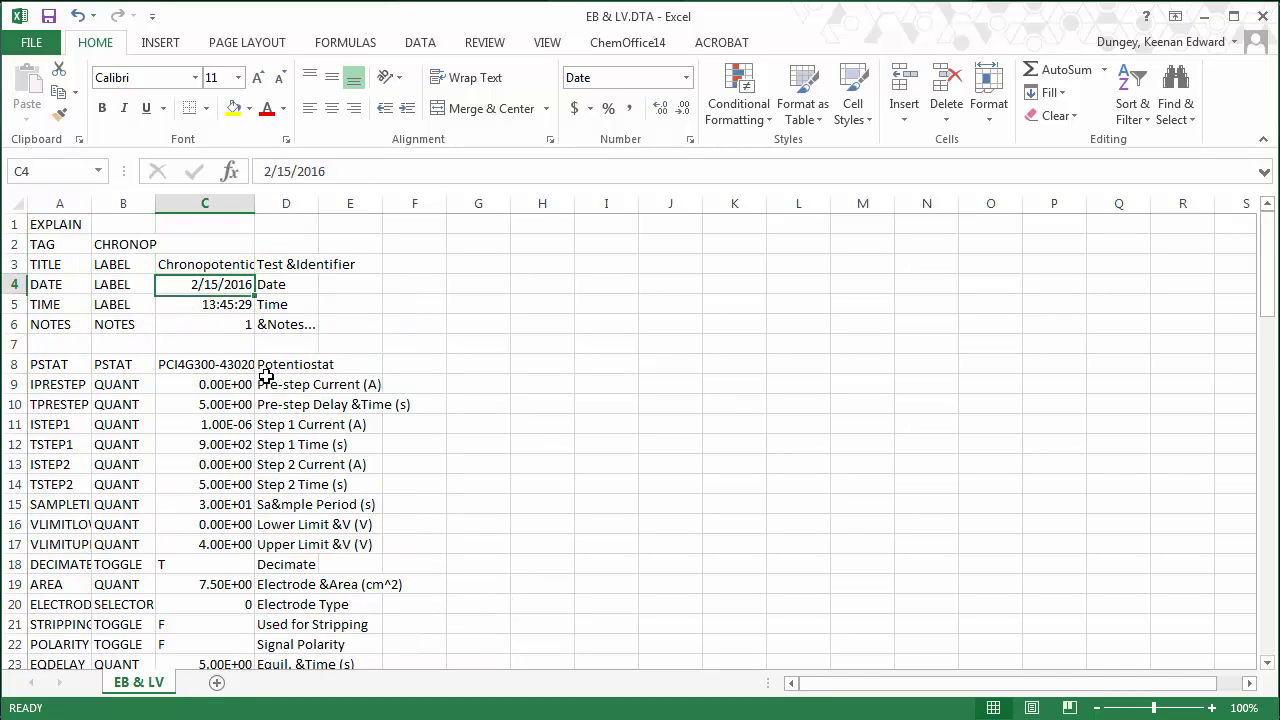
key(Down)
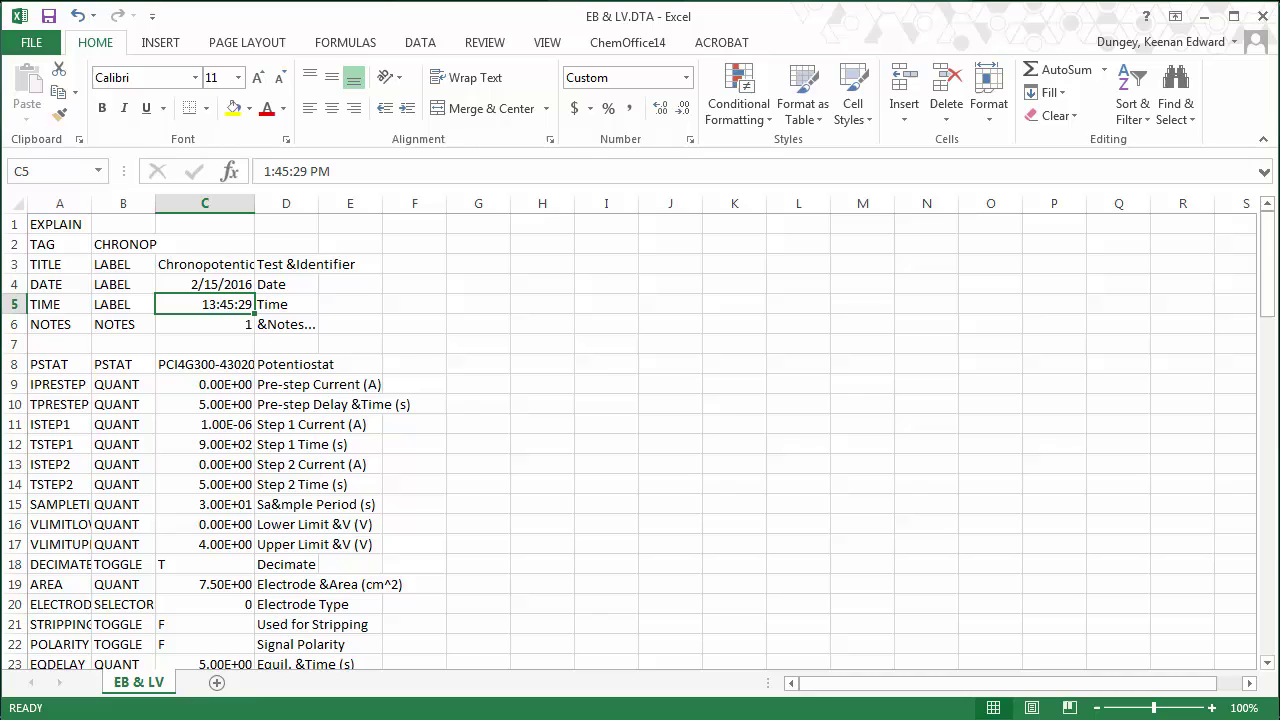
Step: Open the EB and LV file from the EMFvT data folder with all file types listed, agreeing to open it anyway
click(31, 42)
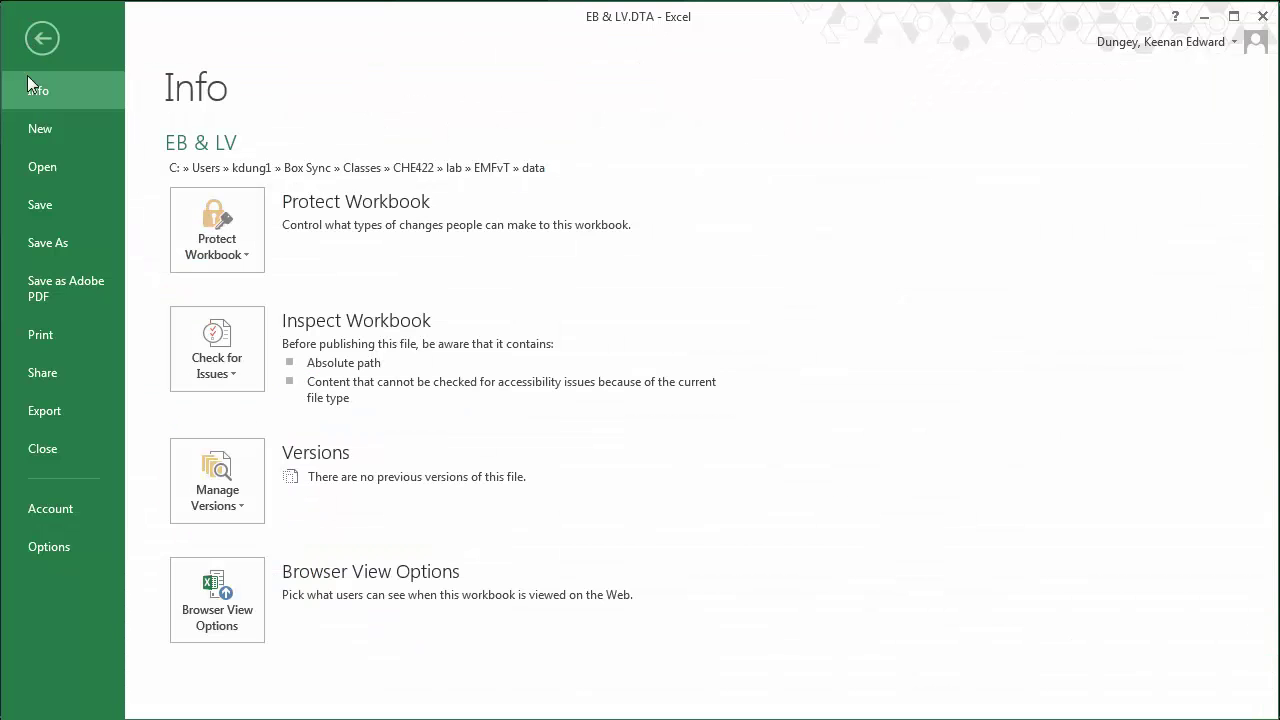
click(56, 166)
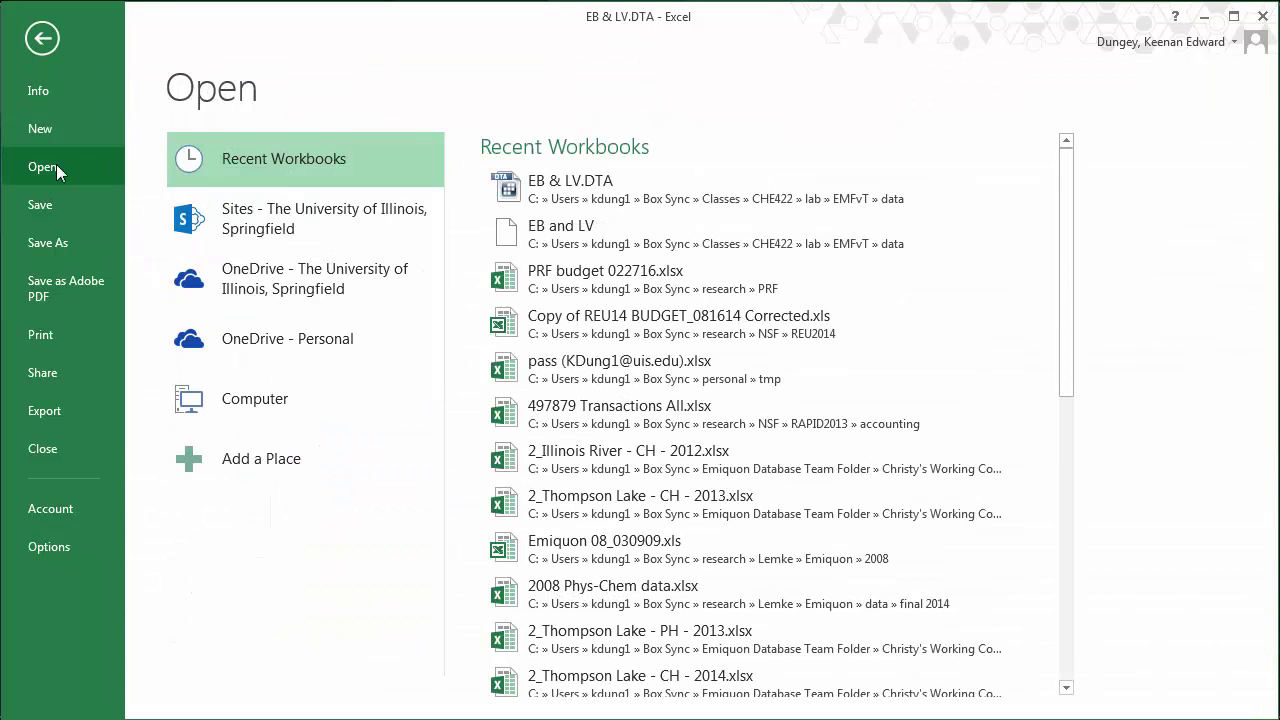
click(305, 396)
click(563, 225)
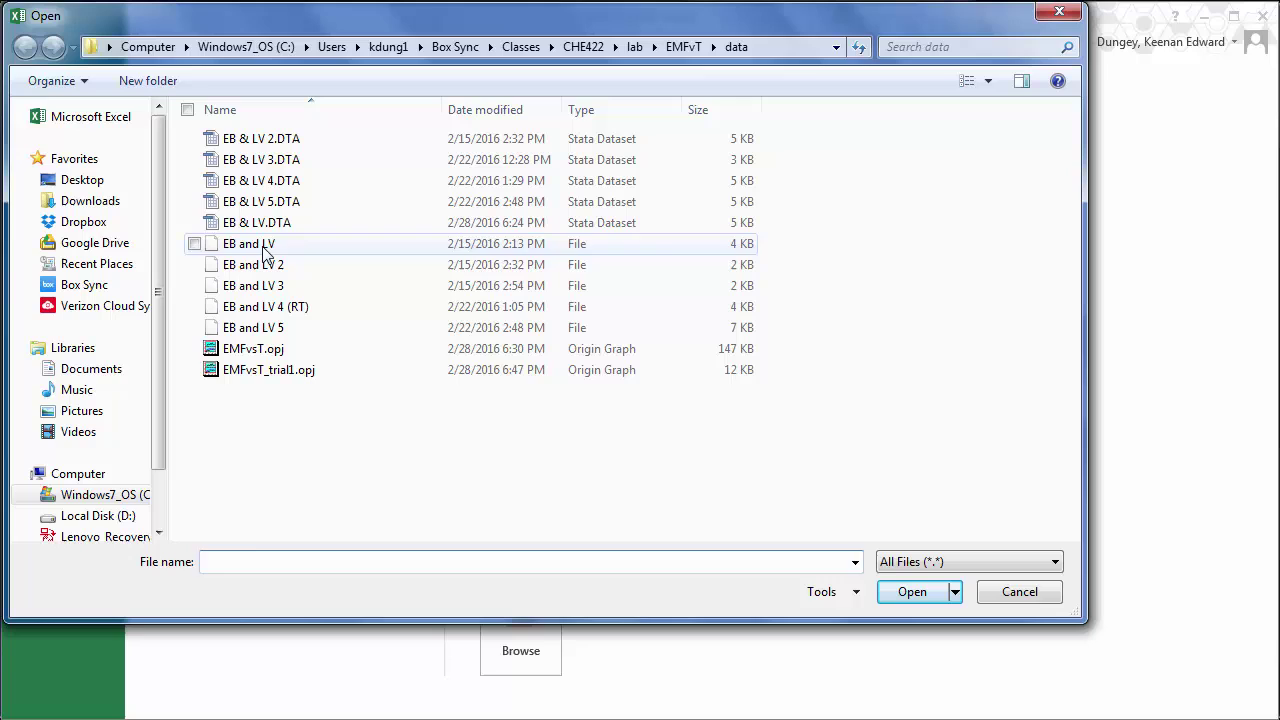
click(400, 240)
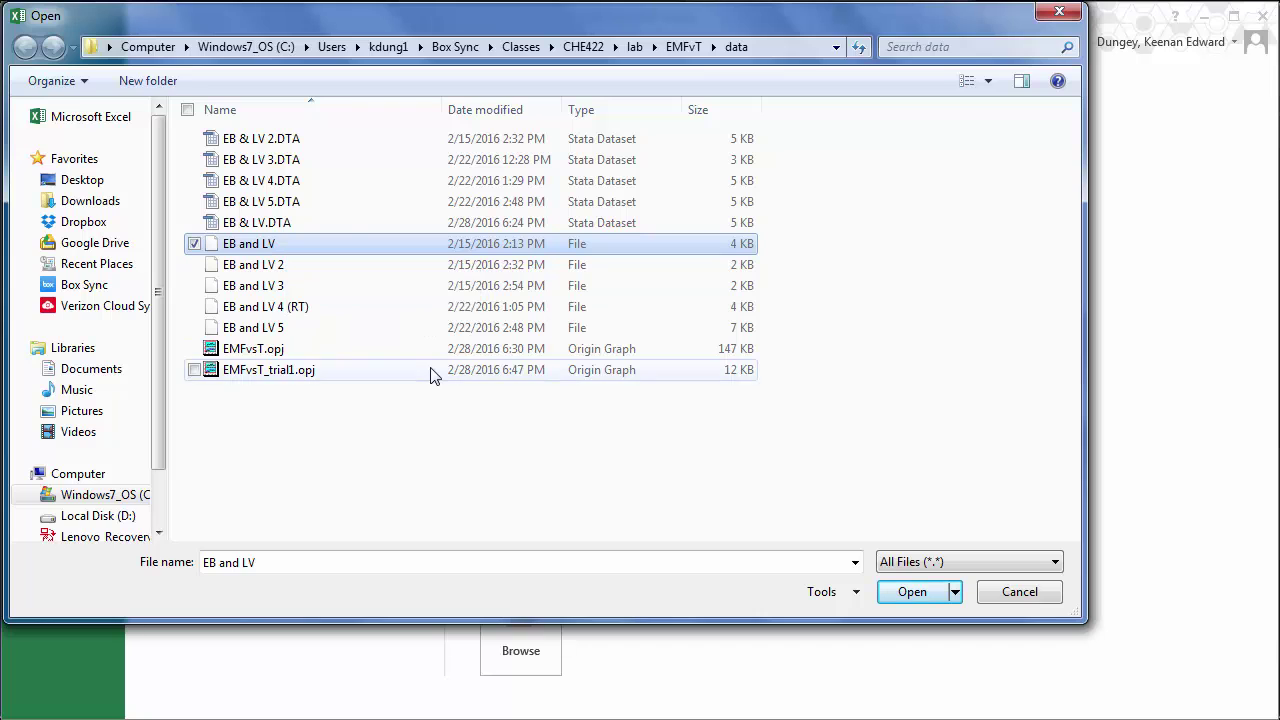
click(935, 562)
click(926, 245)
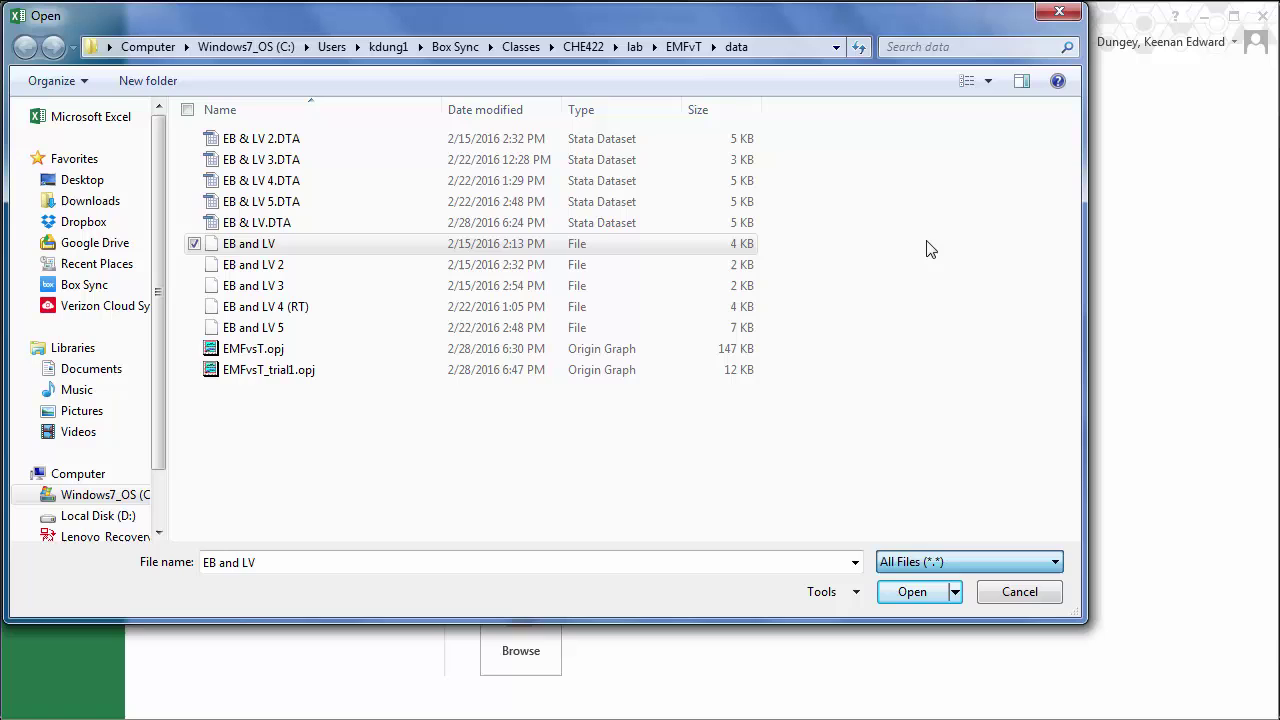
double_click(260, 244)
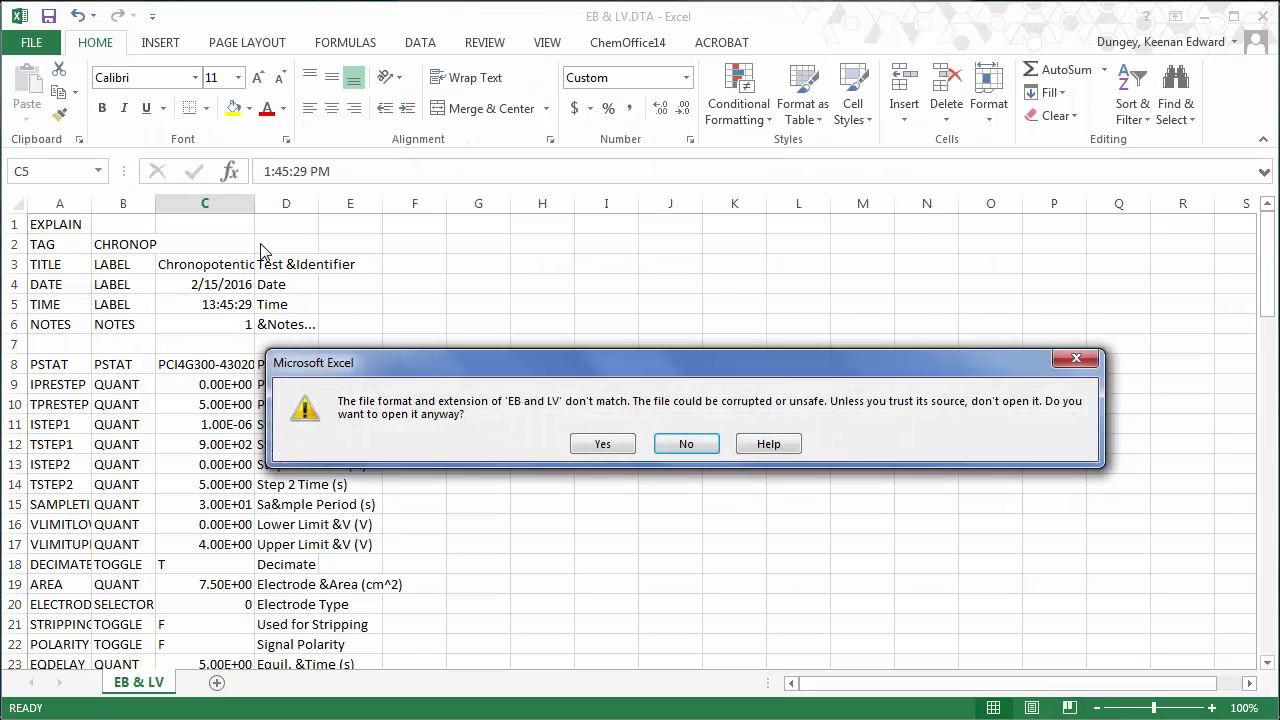
click(600, 444)
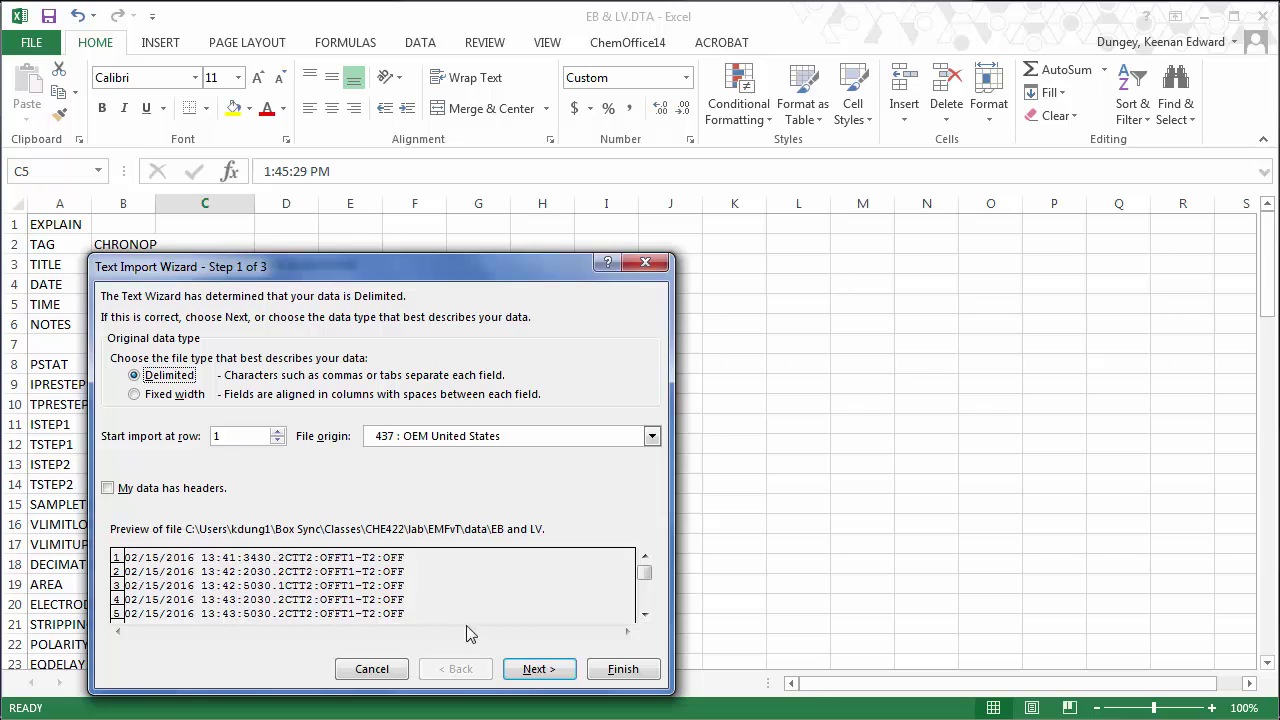
Step: Import the file as tab-delimited text with General column format and widen column A to fit the dates and times
click(530, 672)
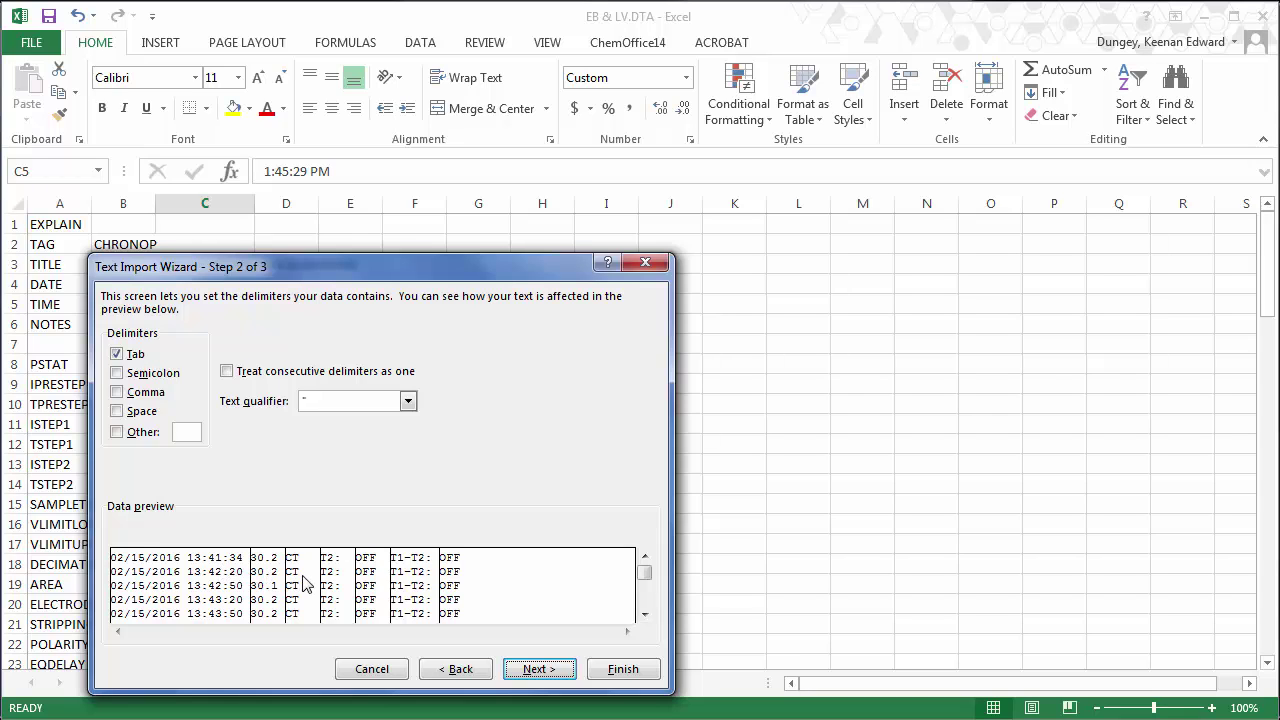
click(538, 669)
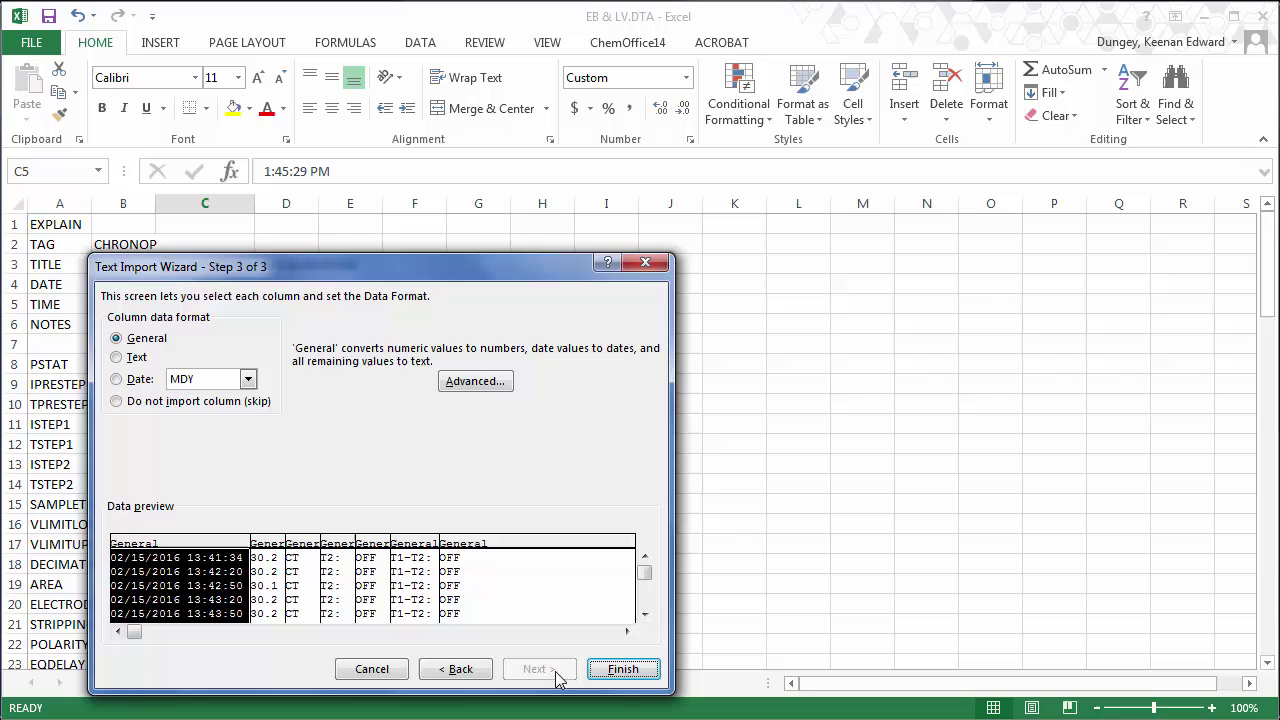
click(616, 678)
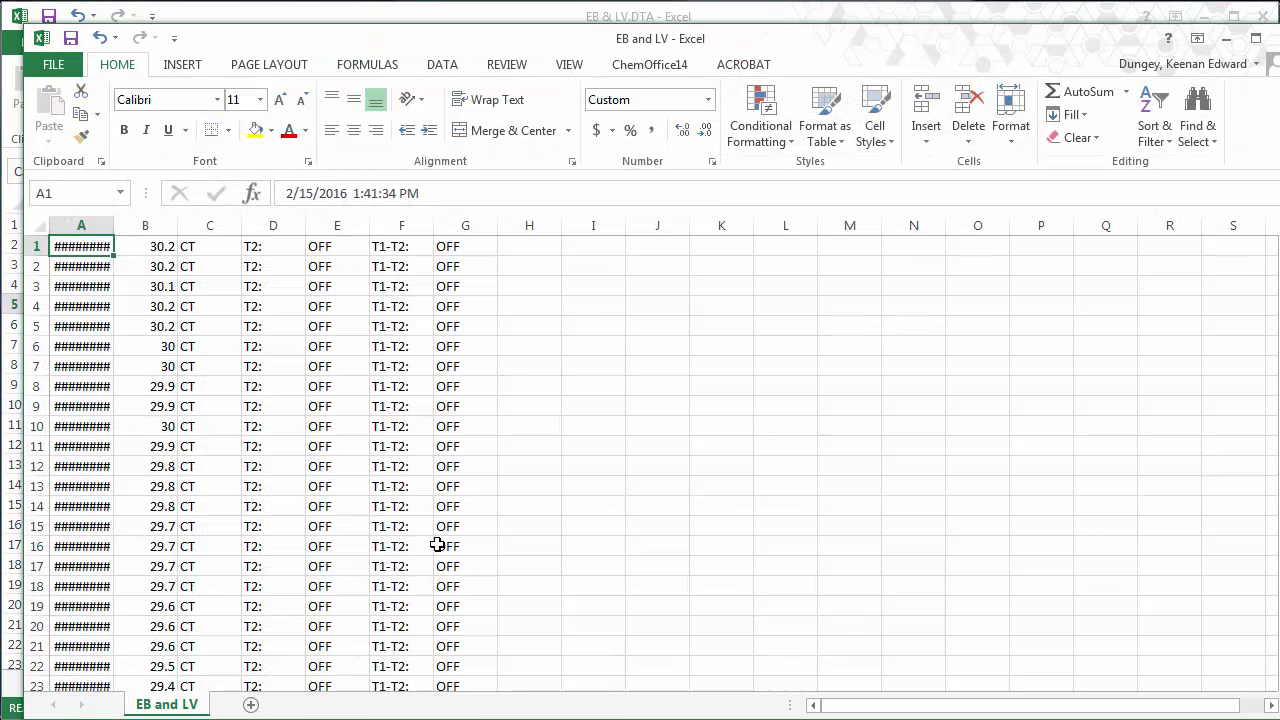
drag(114, 222, 207, 223)
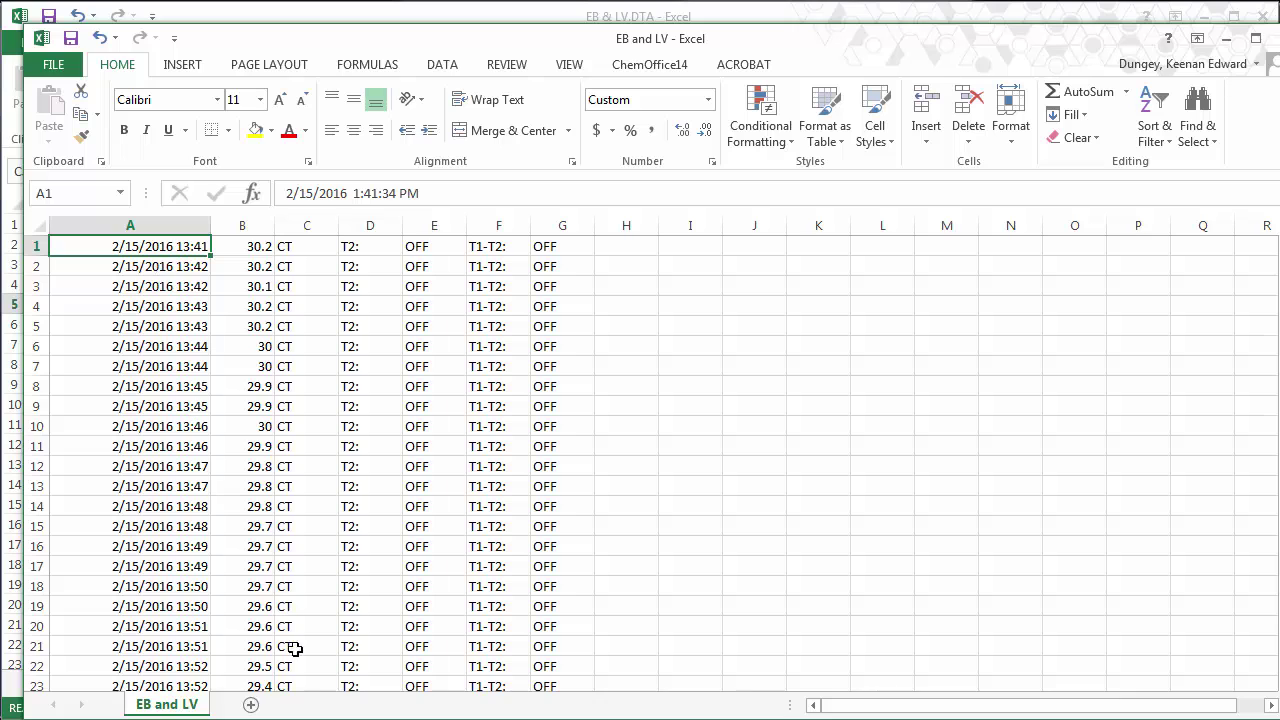
Step: Return to the EB & LV.DTA workbook and copy the Mean and SEM labels and formulas in C91:D92
click(567, 64)
key(ctrl+F6)
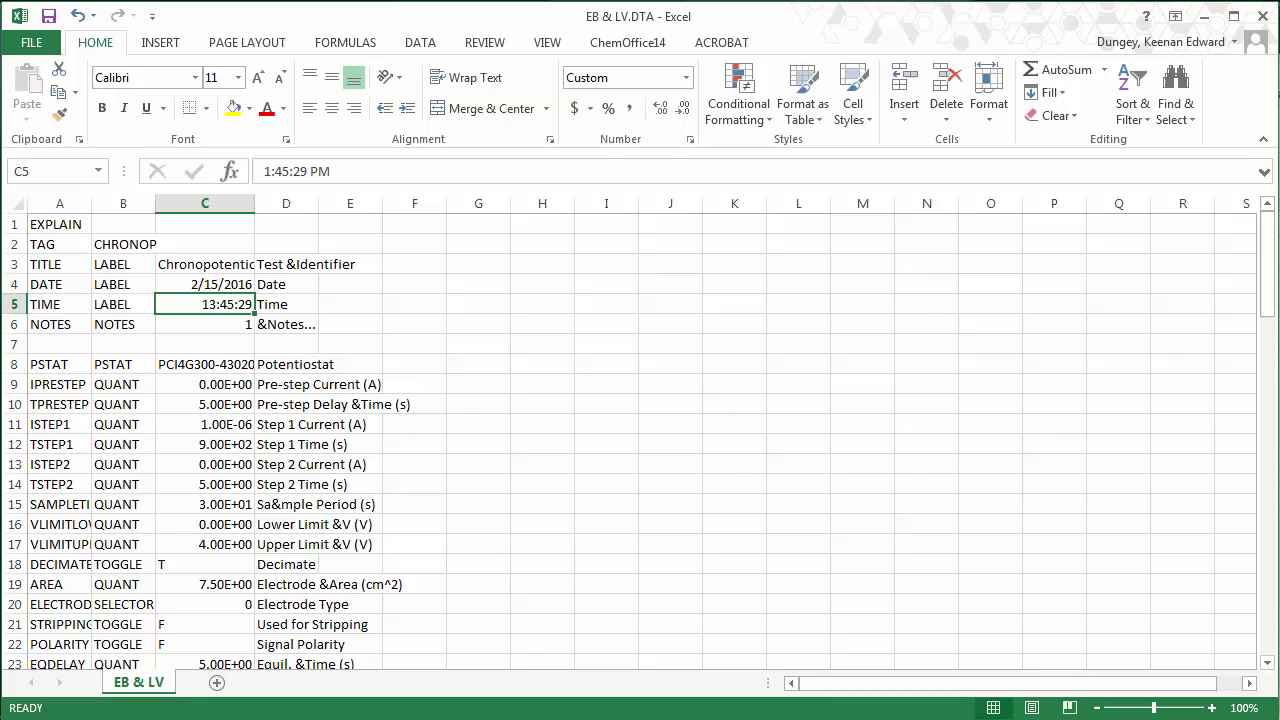
key(ctrl+F6)
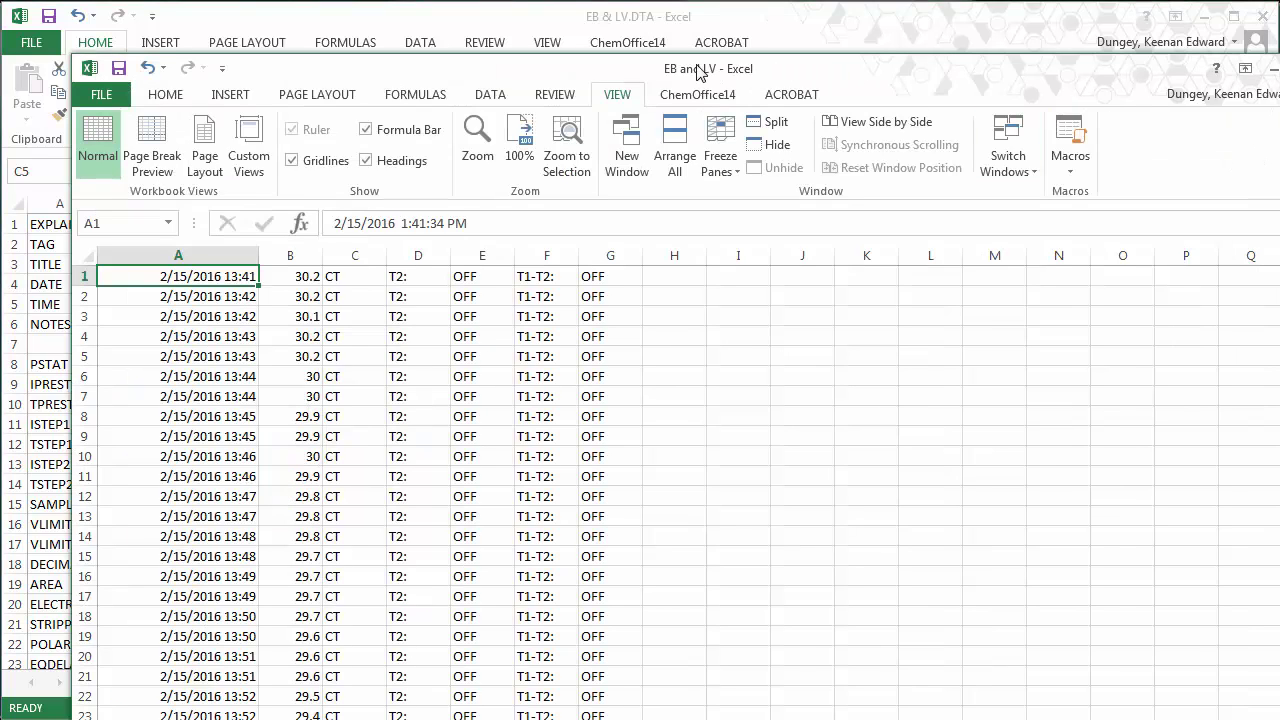
click(519, 17)
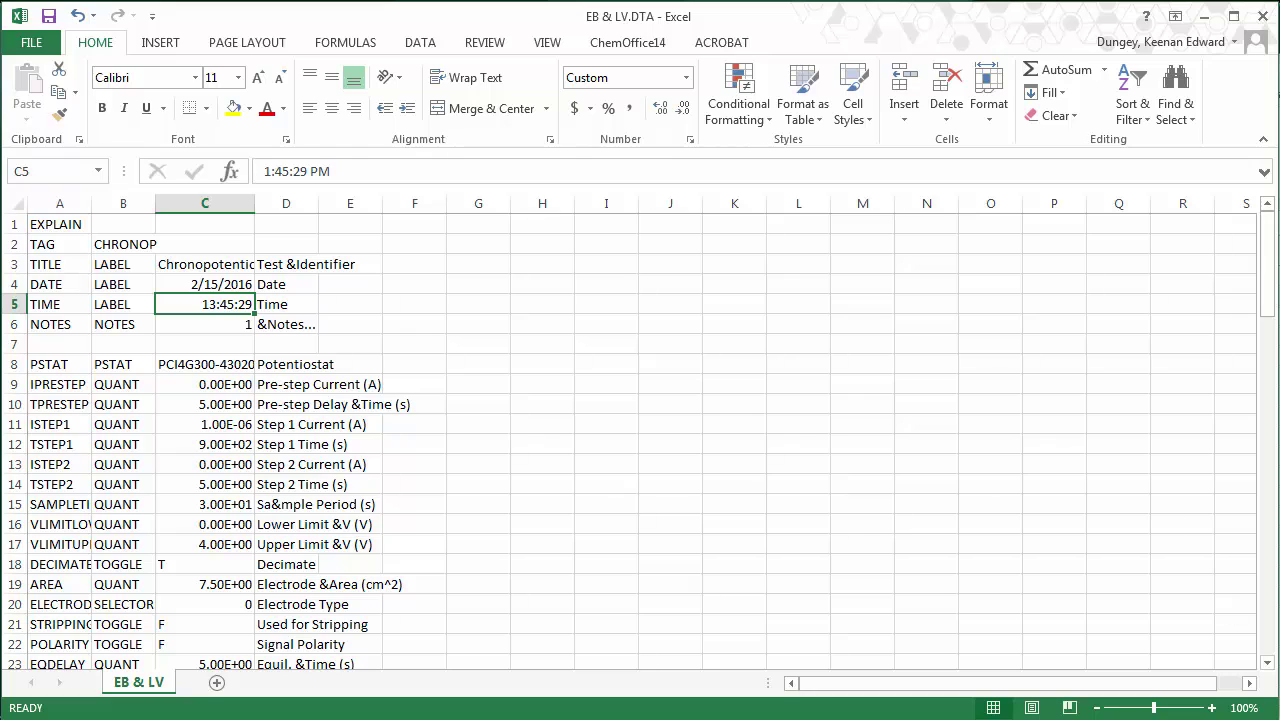
click(1272, 630)
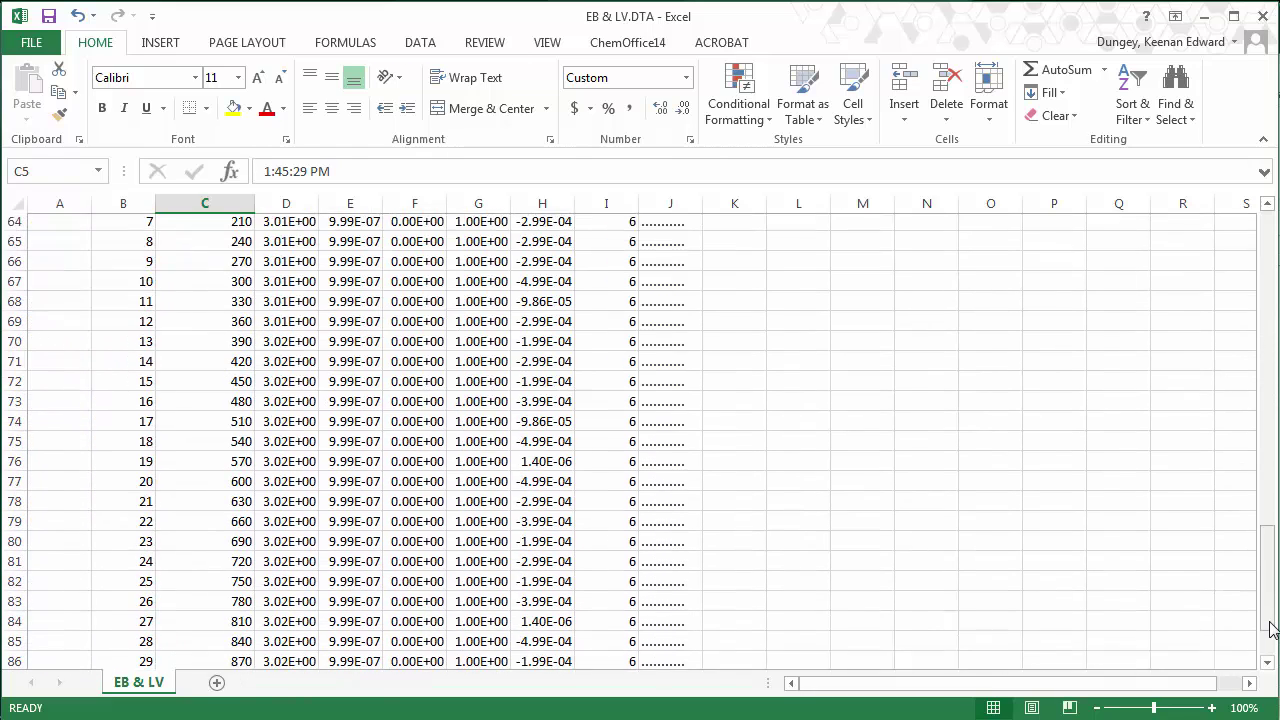
drag(1272, 630, 1272, 650)
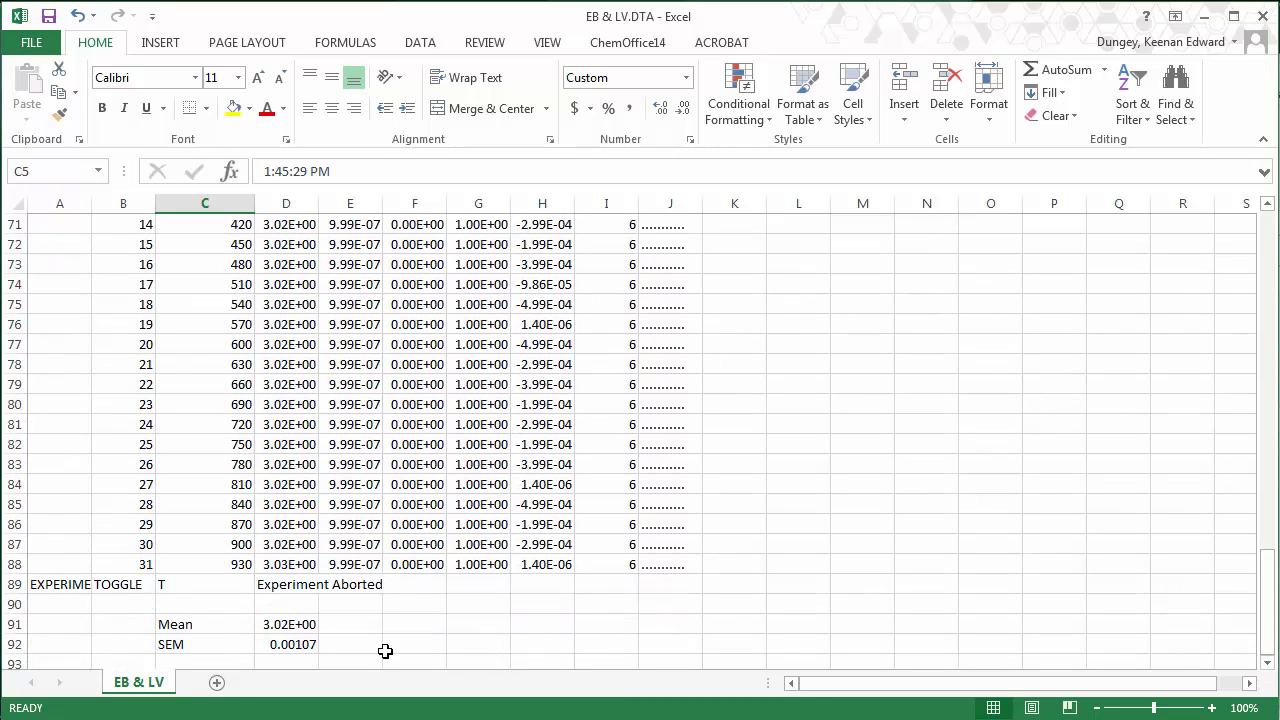
click(175, 623)
key(shift+Right)
key(shift+Down)
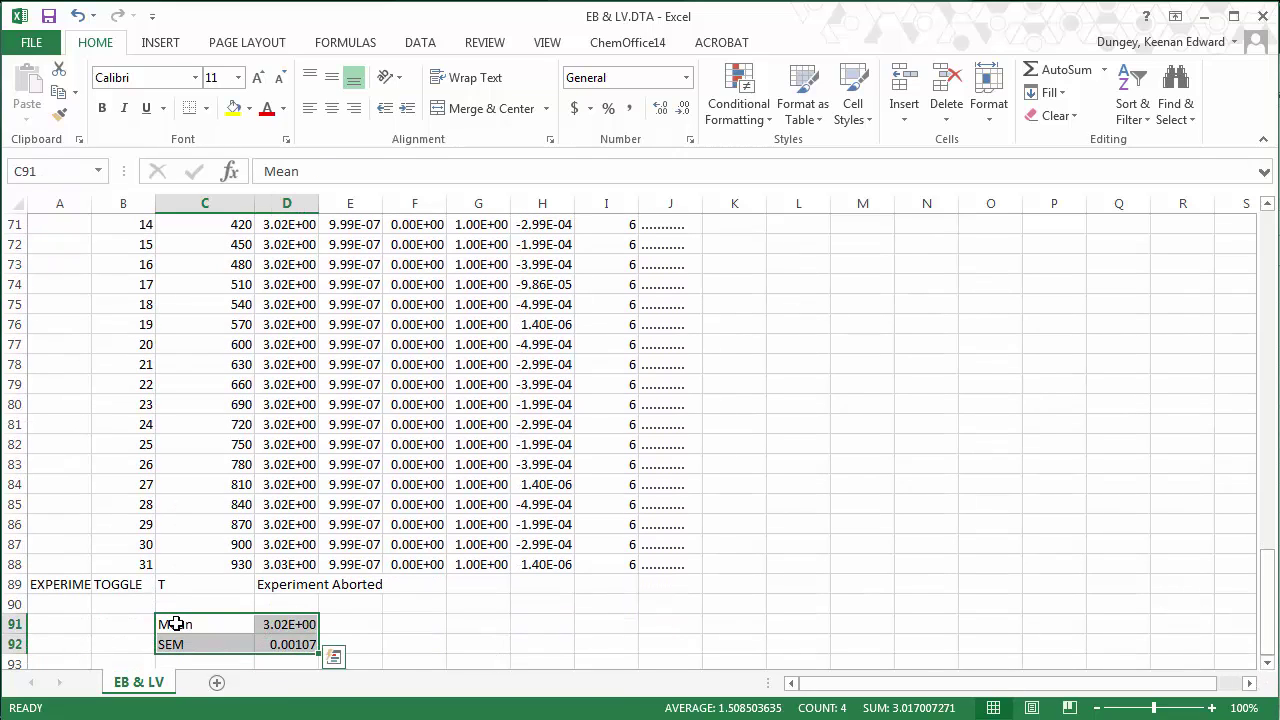
key(ctrl+c)
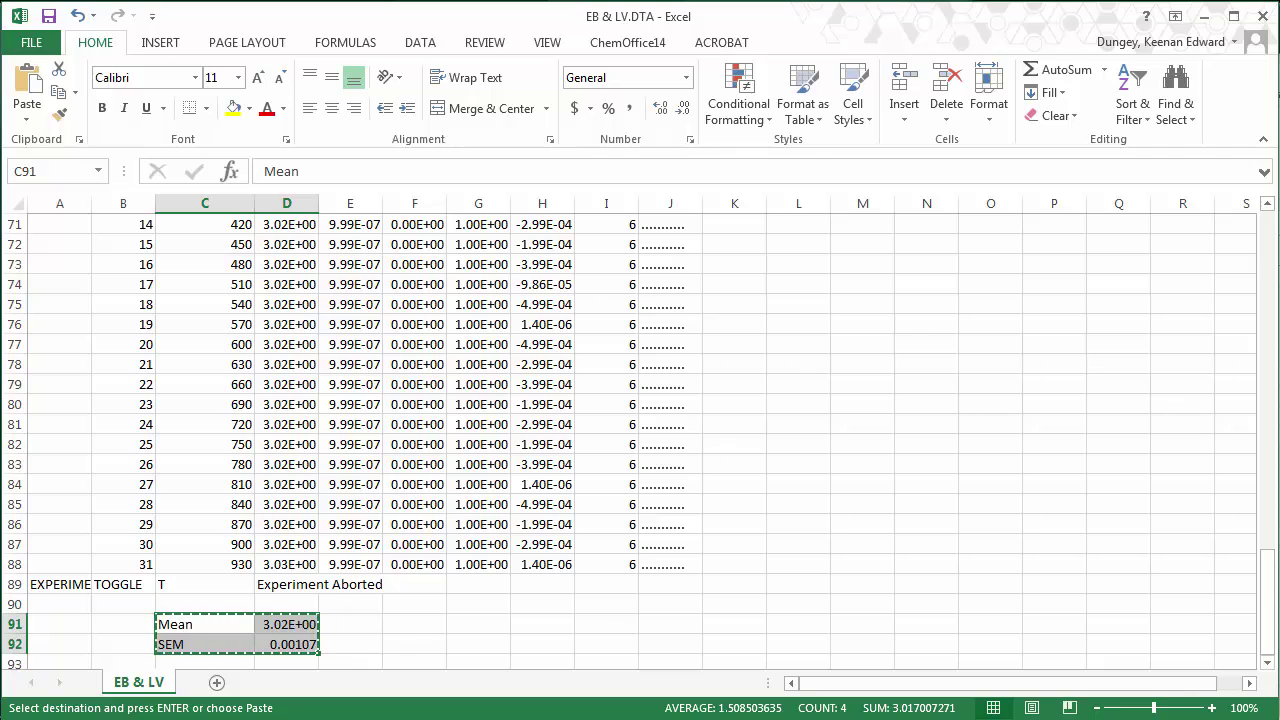
Step: Paste the Mean and SEM block at A67 of the EB and LV workbook, below the temperature data
key(alt+Tab)
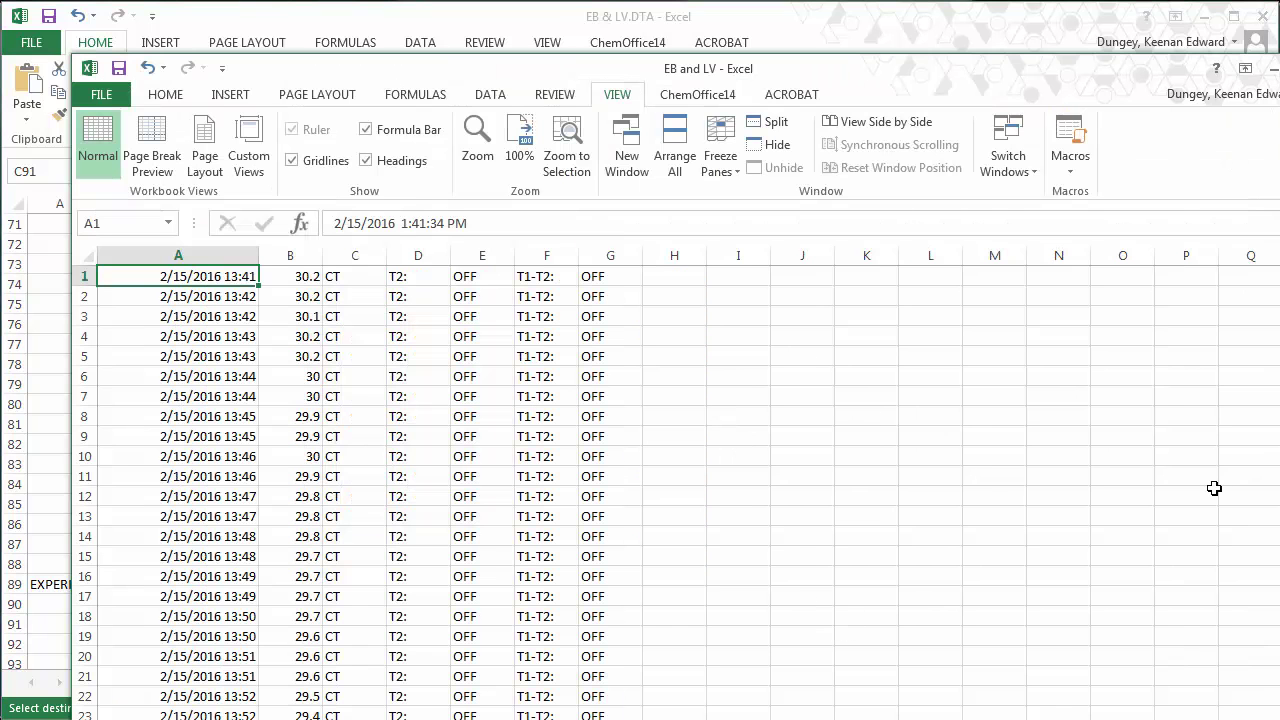
scroll(676, 492, down, 11)
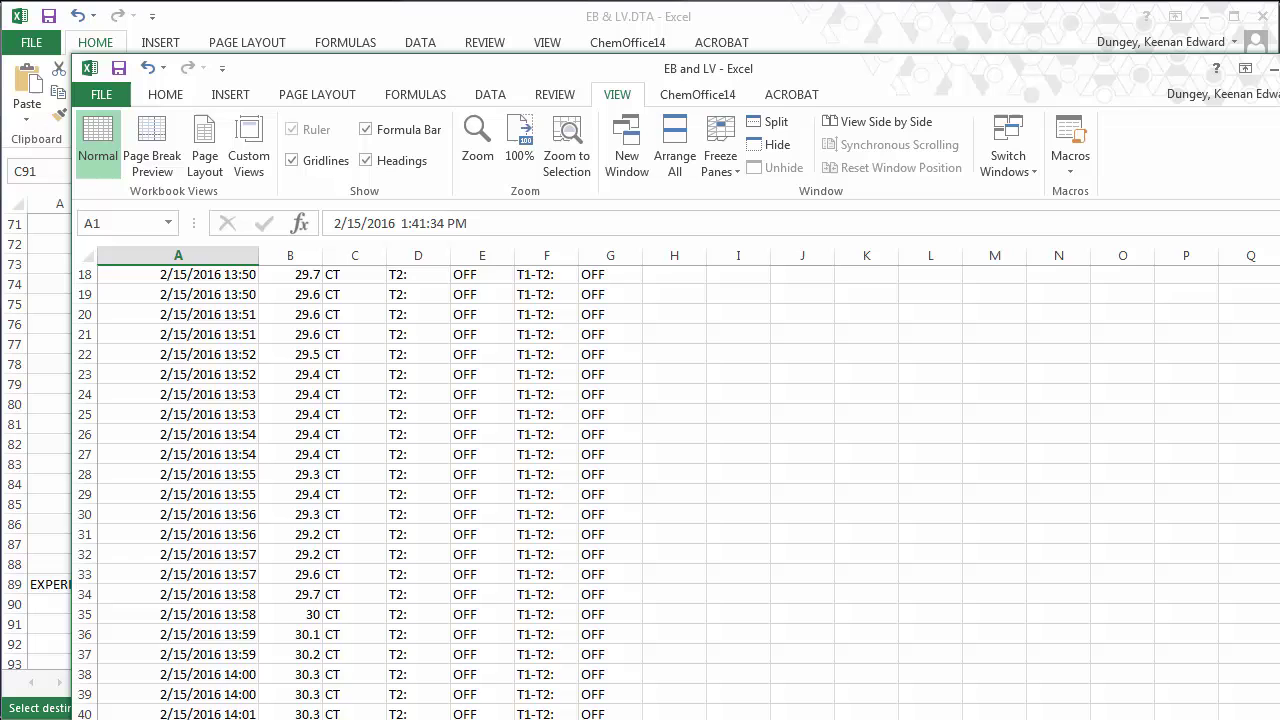
scroll(1275, 663, down, 3)
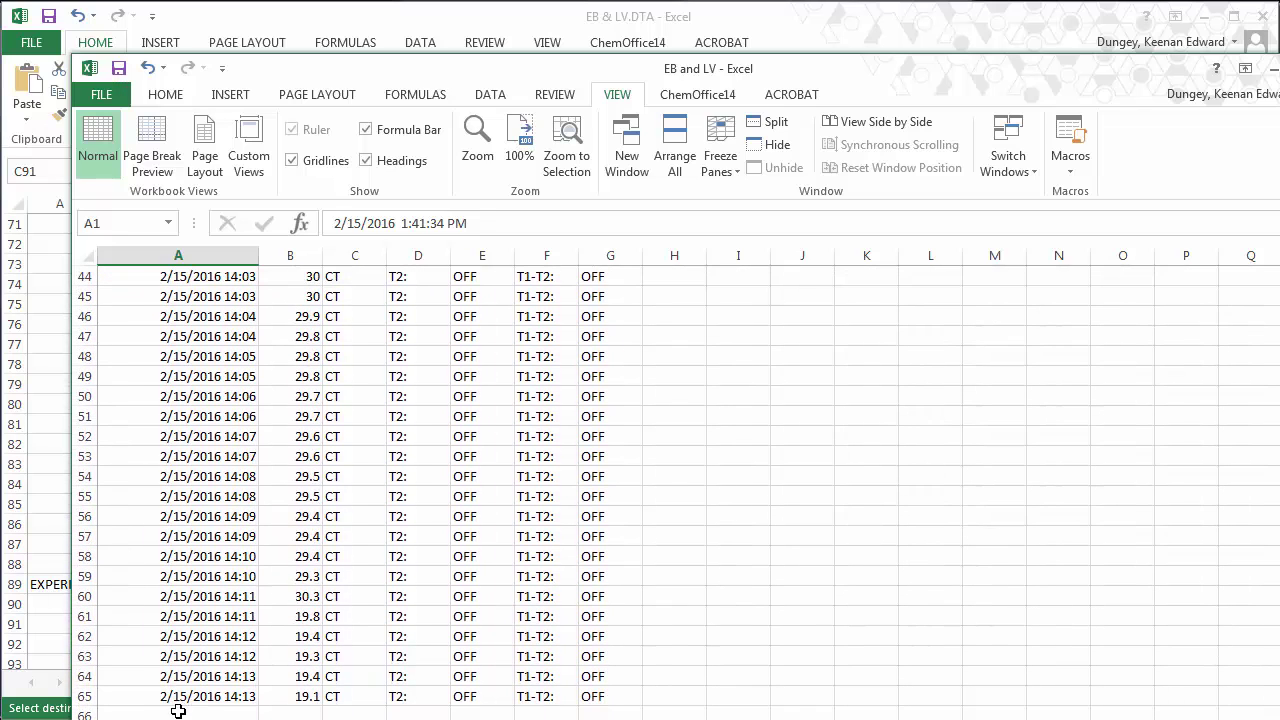
click(124, 712)
key(Down)
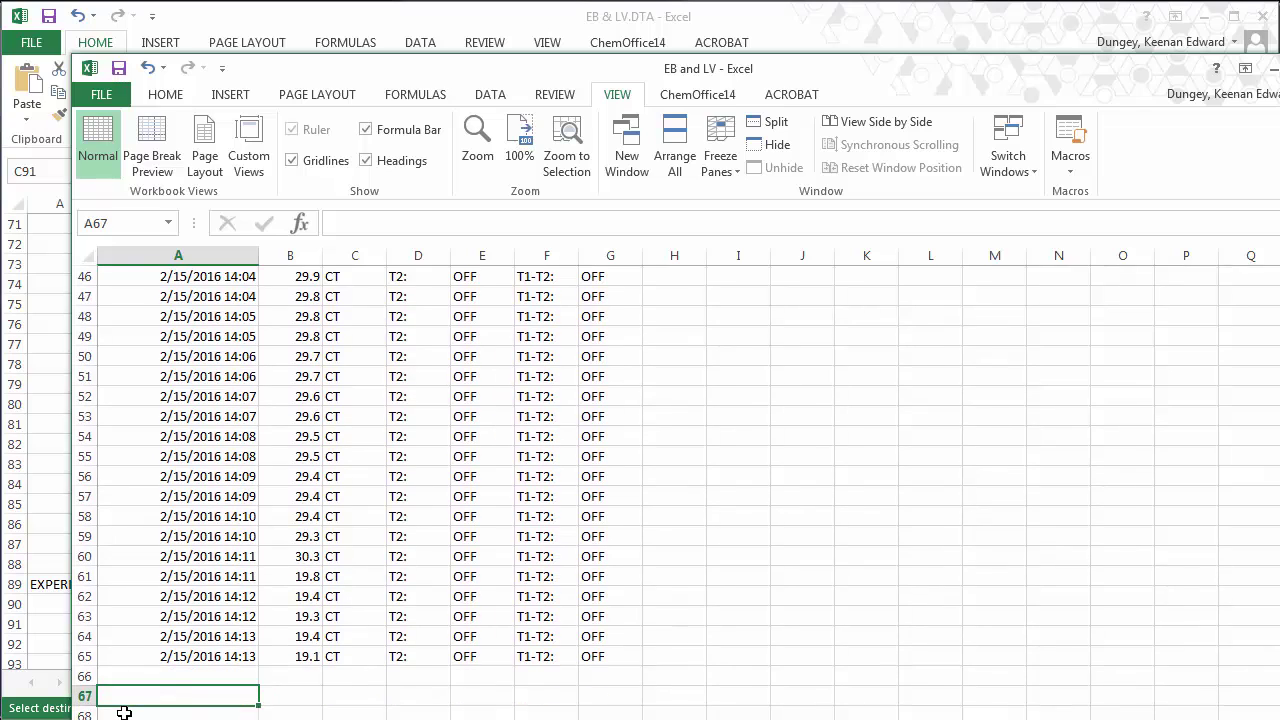
key(Down)
key(Up)
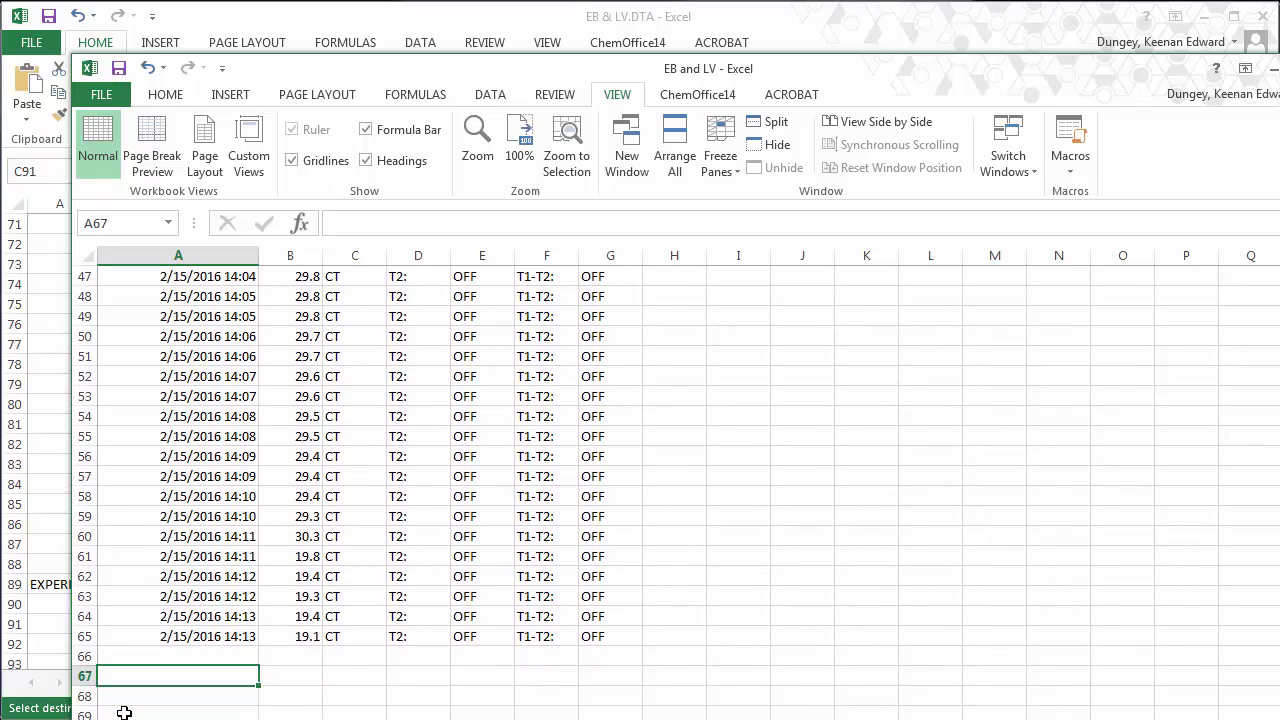
key(ctrl+v)
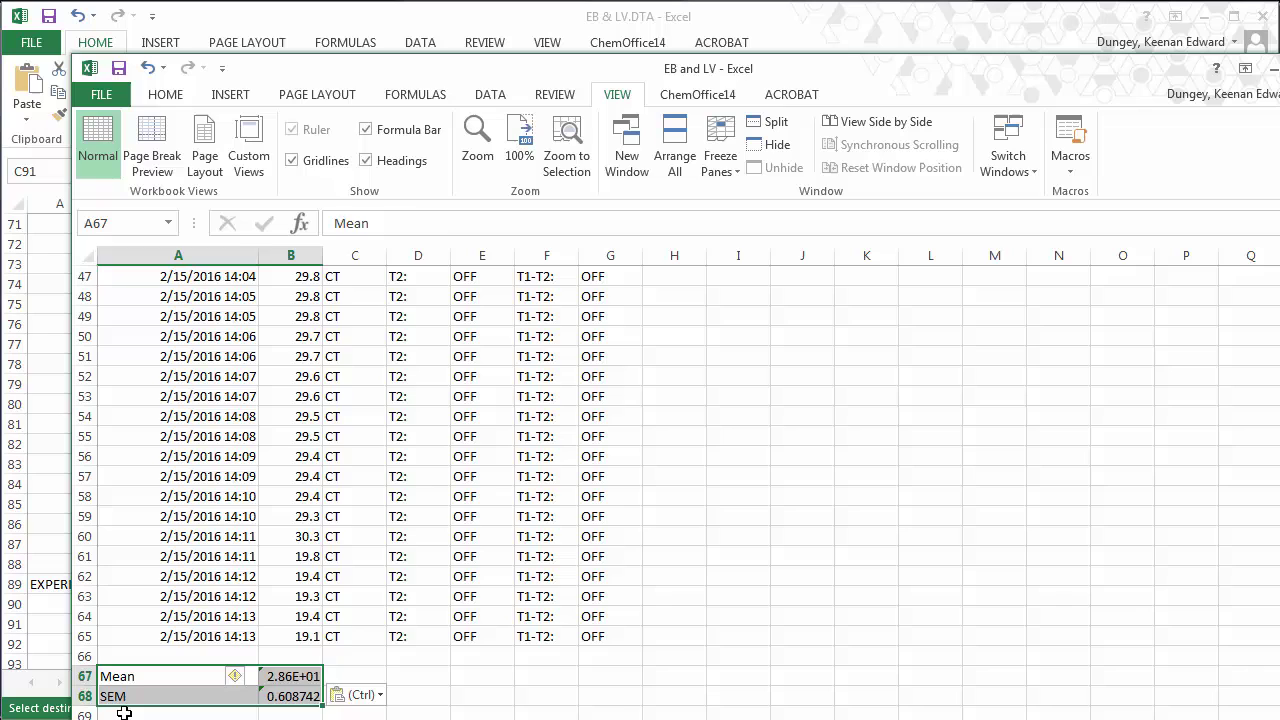
Step: Clear the unused T2 and T1-T2 logger entries in D1:G65, keeping the times and temperatures
key(Right)
key(Up)
key(Up)
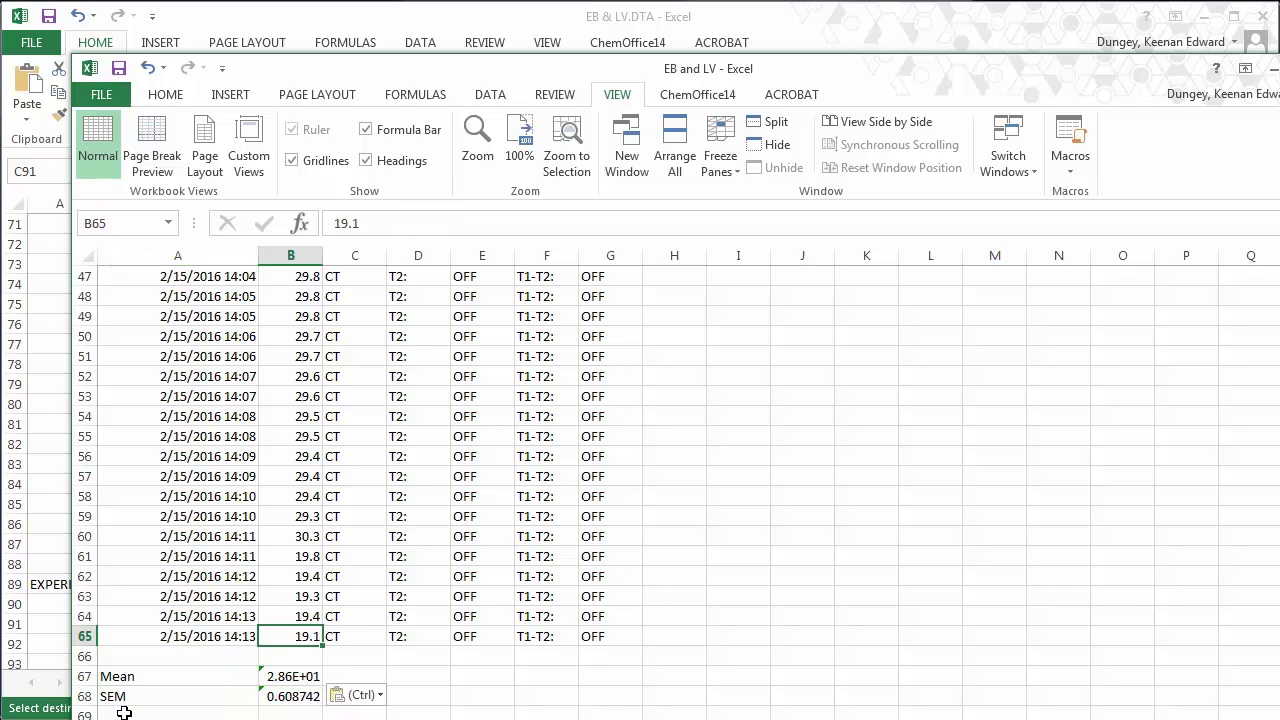
key(Right)
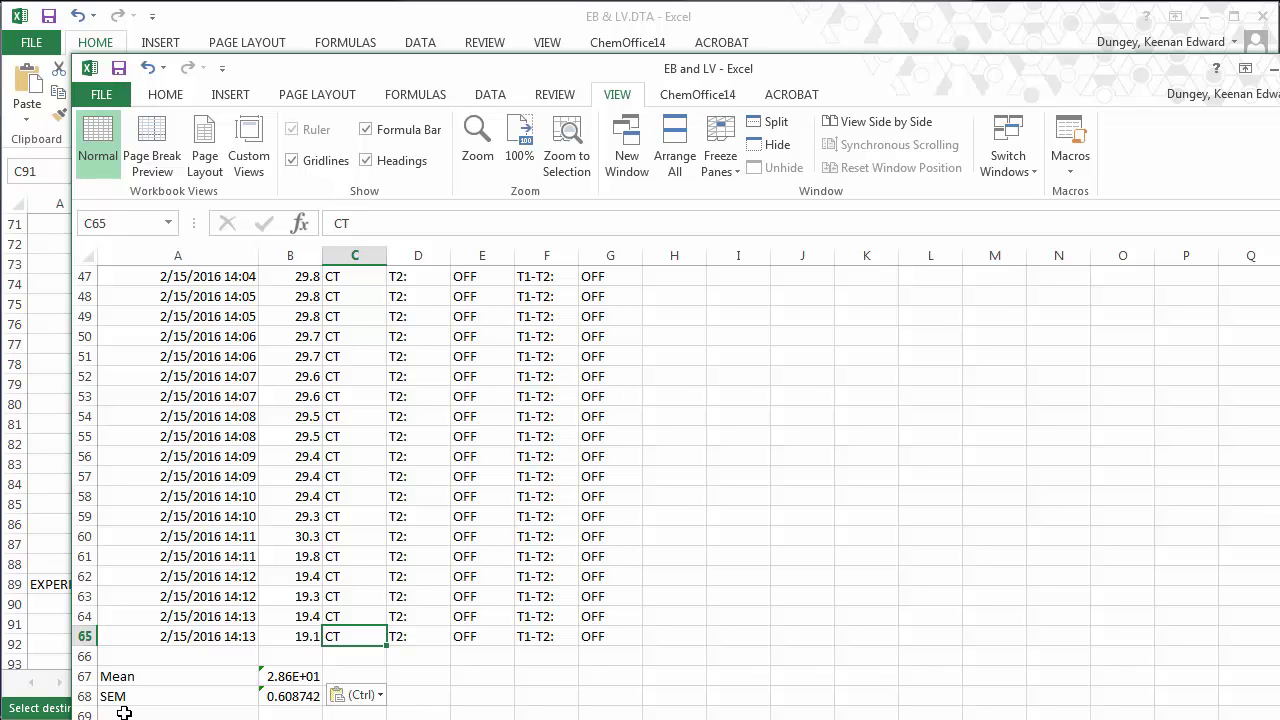
key(Right)
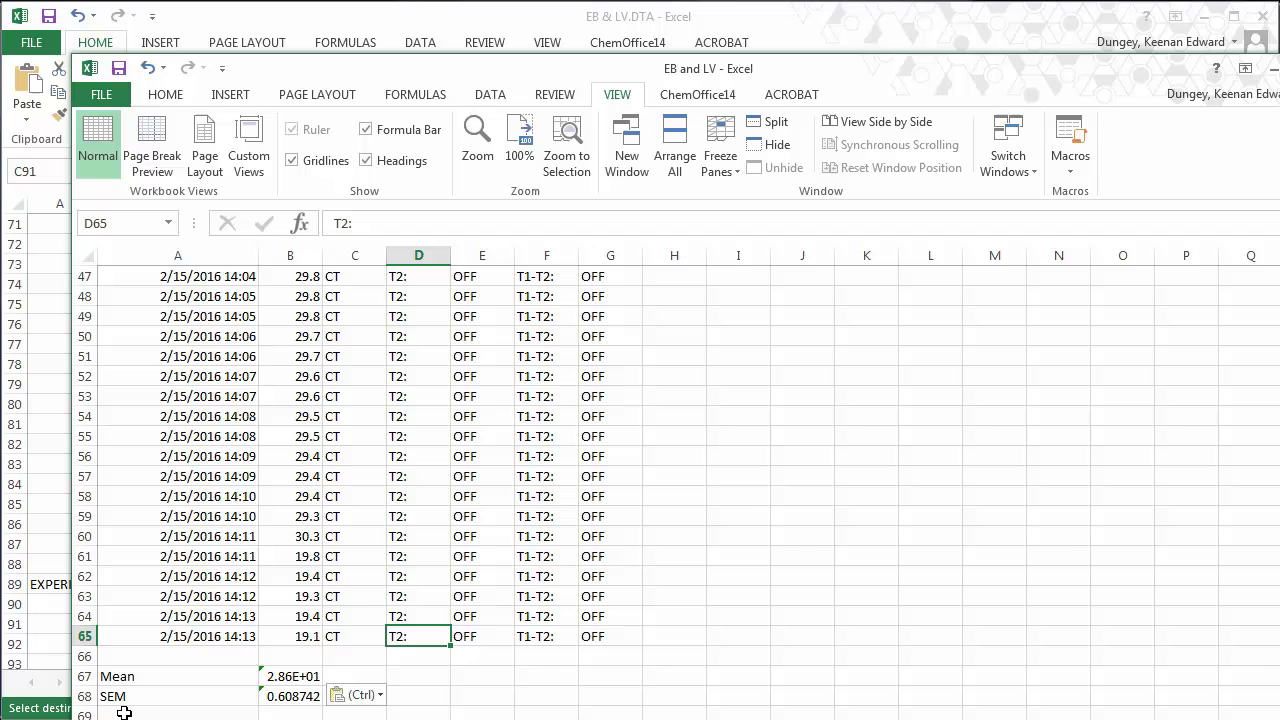
key(shift+Right)
key(shift+Right)
key(shift+Right)
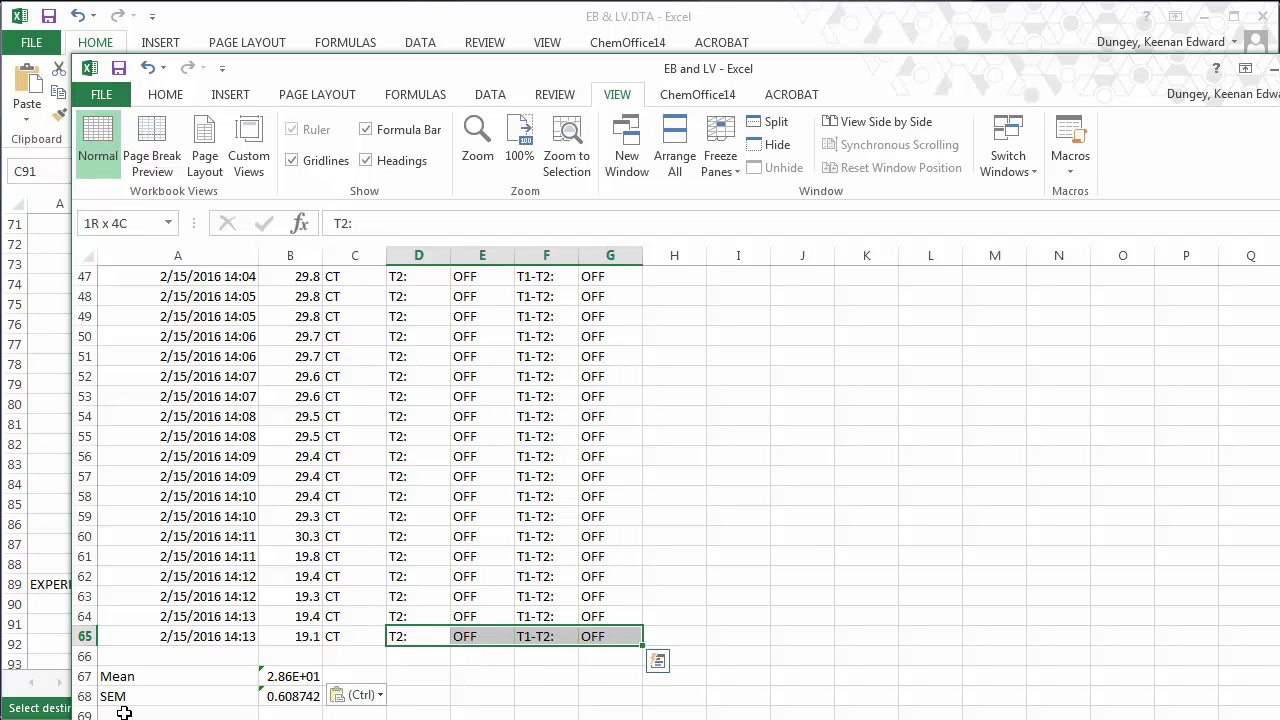
key(shift+Up)
key(shift+Up)
key(shift+Up)
key(shift+Up)
key(shift+Up)
key(shift+Up)
key(shift+Up)
key(shift+Up)
key(shift+Up)
key(shift+Up)
key(shift+Up)
key(shift+Up)
key(shift+Up)
key(shift+Up)
key(shift+Up)
key(shift+Up)
key(shift+Up)
key(shift+Up)
key(shift+Up)
key(shift+Up)
key(shift+Up)
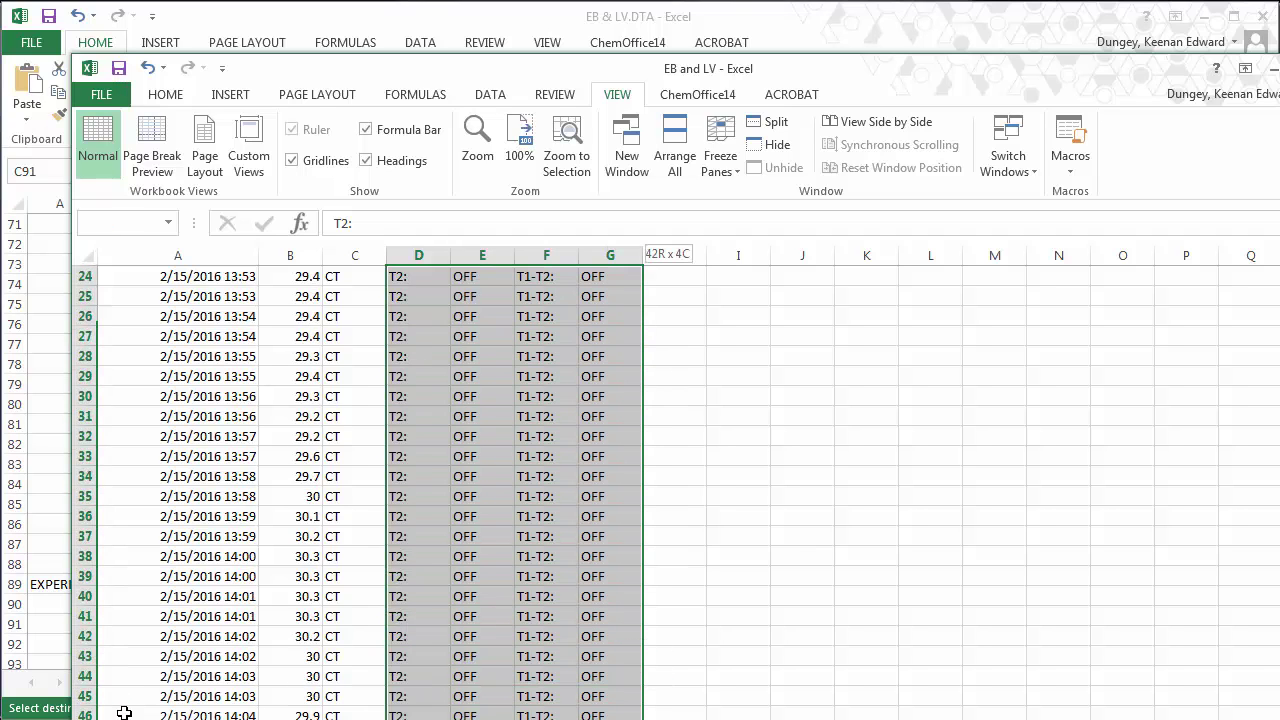
key(shift+Up)
key(shift+Up)
key(shift+Up)
key(shift+Up)
key(shift+Up)
key(shift+Up)
key(shift+Up)
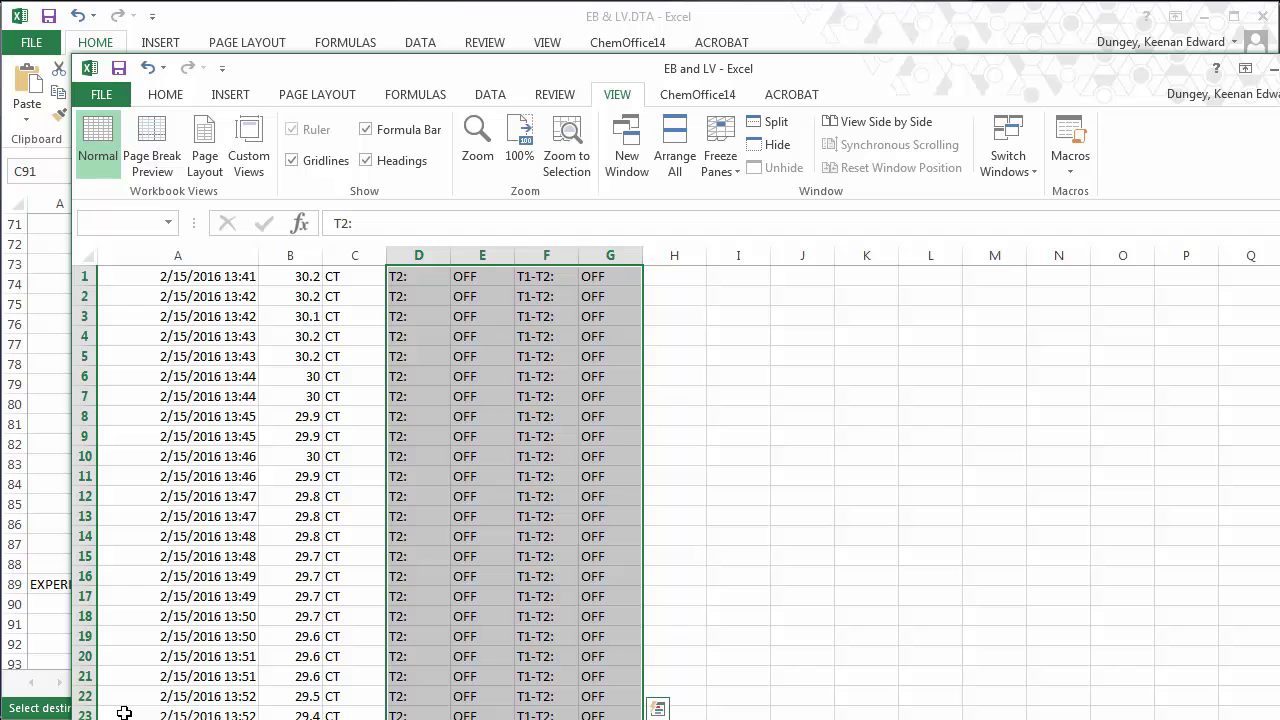
key(Delete)
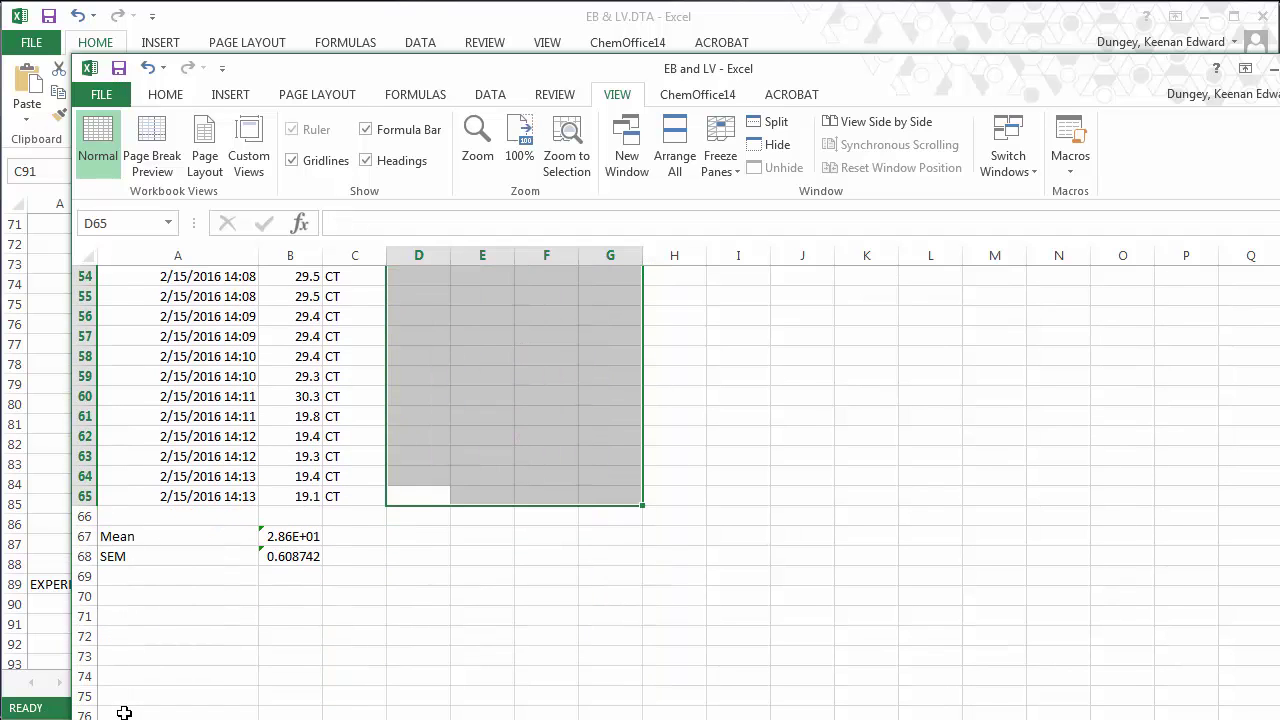
Step: Enter the formula =273.15+B1 in D1 to convert the first Celsius temperature to kelvin
key(Up)
key(Up)
key(Up)
key(Up)
key(Up)
key(Up)
key(Up)
key(Up)
key(Up)
key(Up)
key(Up)
key(Up)
key(Up)
key(Up)
key(Up)
key(Up)
key(Up)
key(Up)
key(Up)
key(Up)
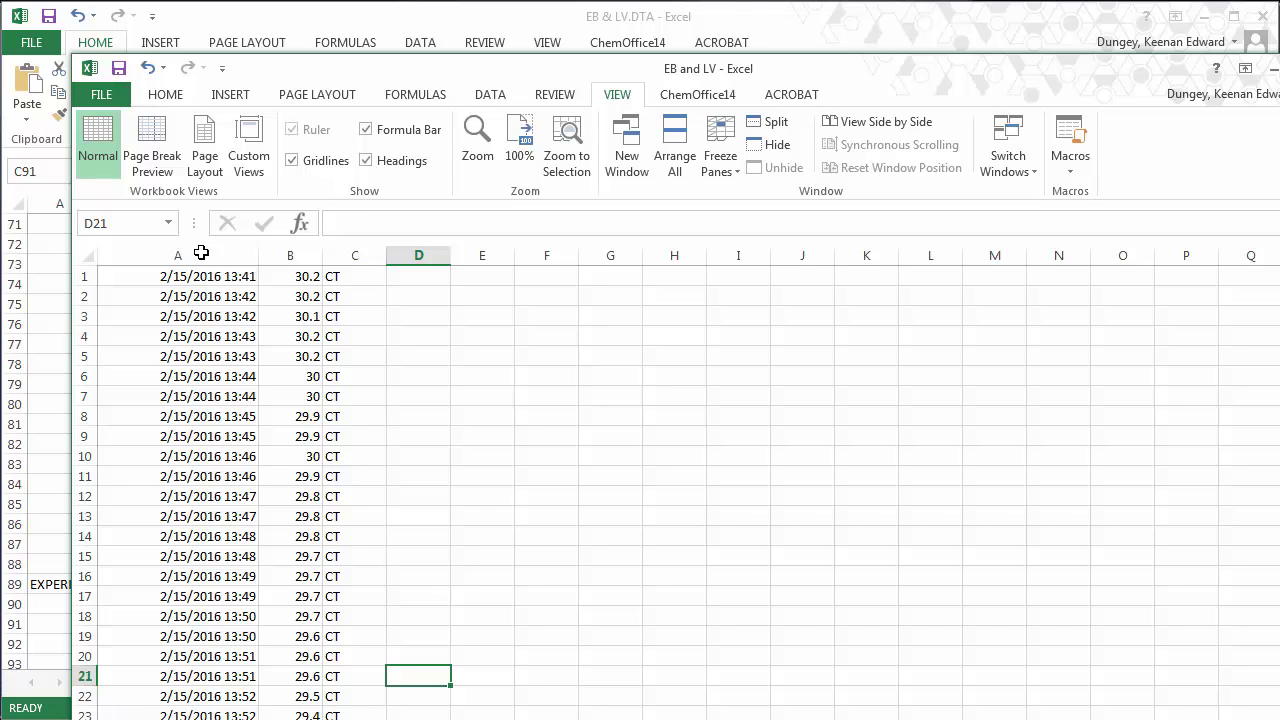
click(414, 278)
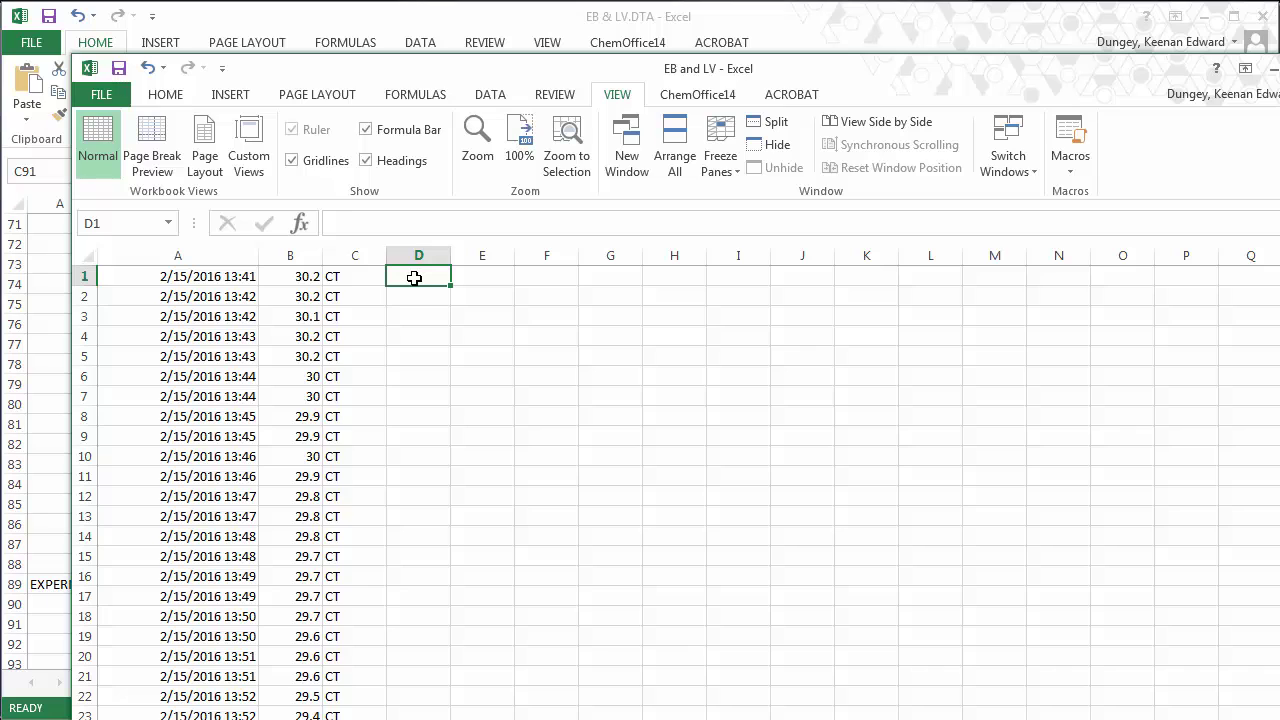
text(=)
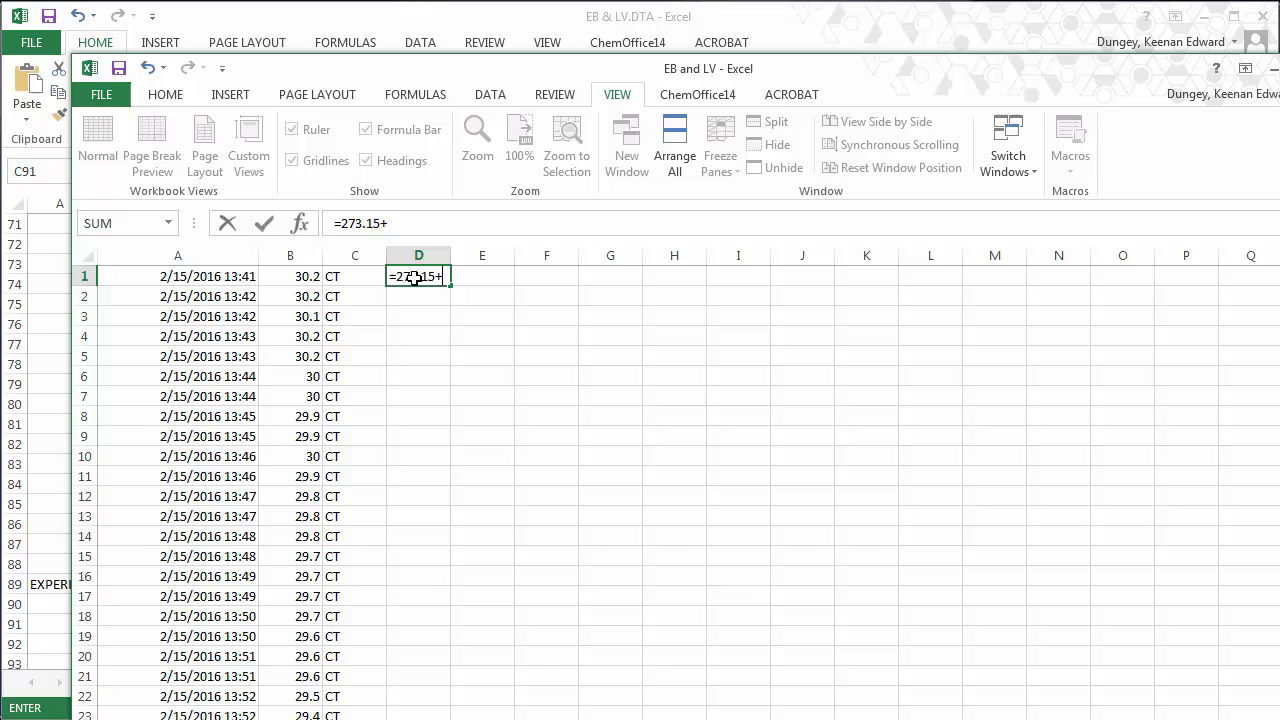
text(273.15+)
key(Left)
key(Left)
key(Left)
key(Right)
key(Return)
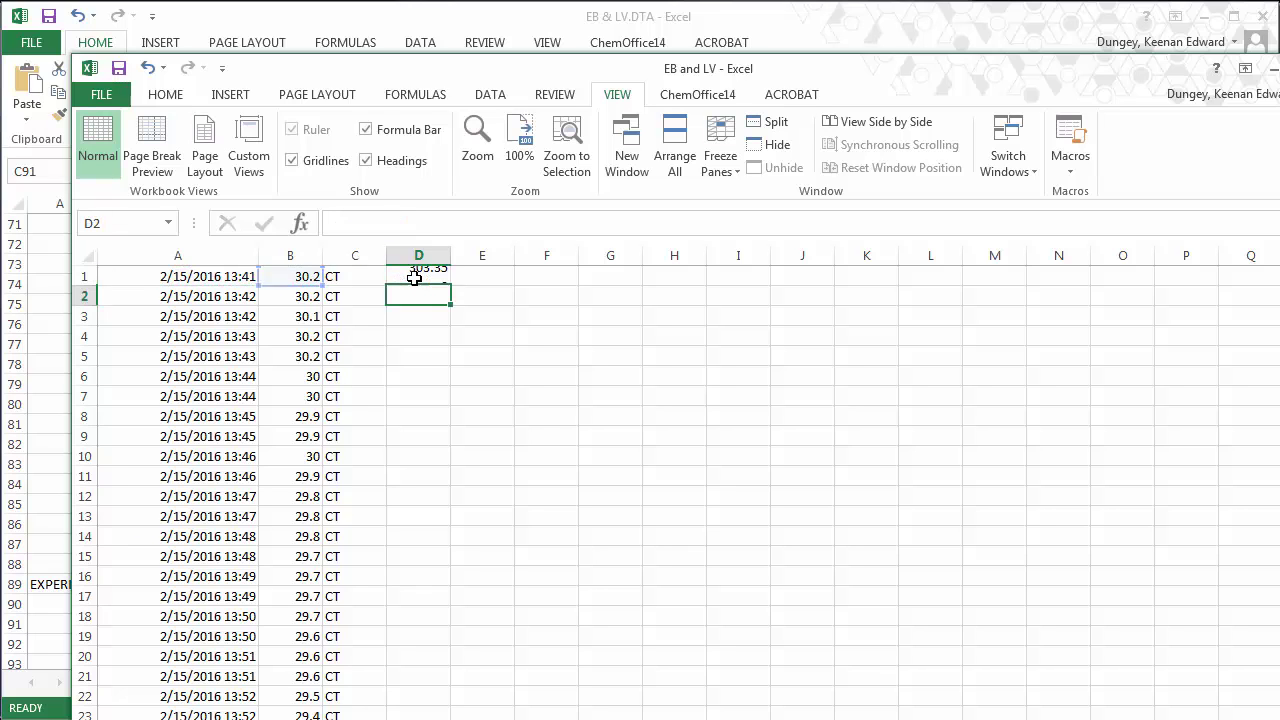
Step: Fill the kelvin conversion formula from D1 down through D65, the last temperature row, and check the filled column
click(414, 277)
key(ctrl+c)
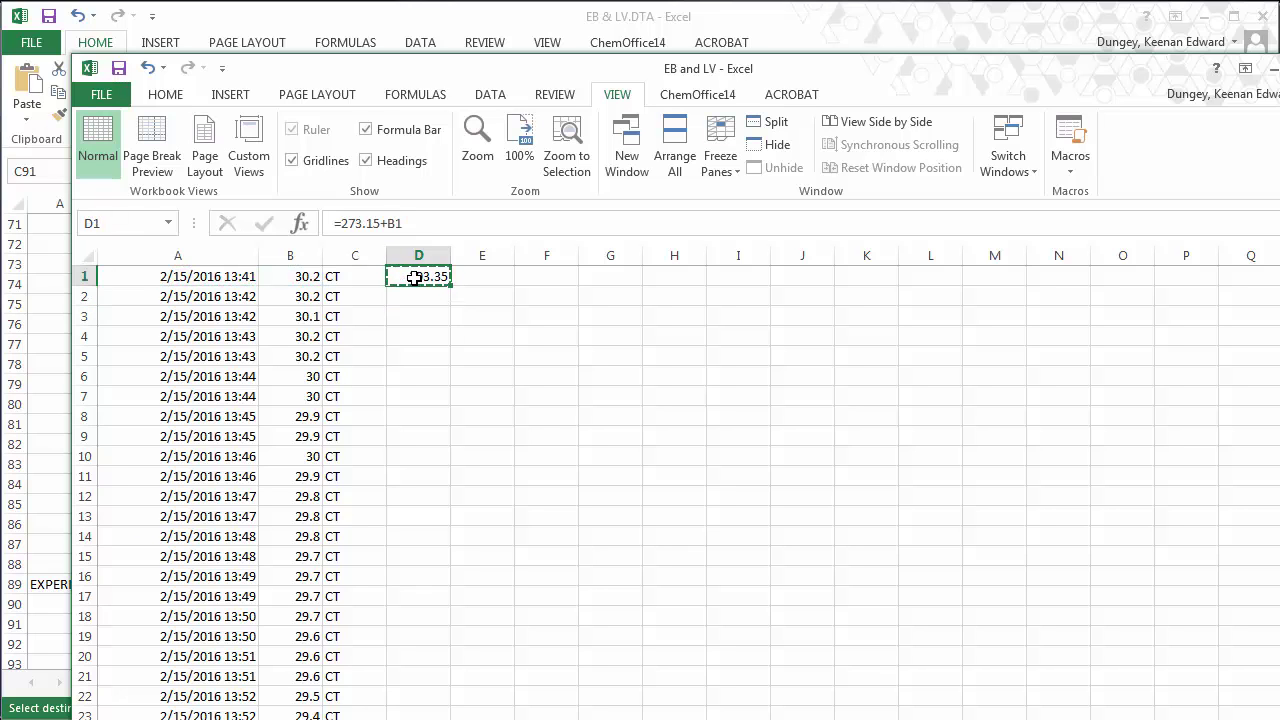
key(shift+Down)
key(shift+Down)
key(shift+Down)
key(shift+Down)
key(shift+Down)
key(shift+Down)
key(shift+Down)
key(shift+Down)
key(shift+Down)
key(shift+Down)
key(shift+Down)
key(shift+Down)
key(shift+Down)
key(shift+Down)
key(shift+Down)
key(shift+Down)
key(shift+Down)
key(shift+Down)
key(shift+Down)
key(shift+Down)
key(shift+Down)
key(shift+Down)
key(shift+Down)
key(shift+Down)
key(shift+Down)
key(shift+Down)
key(shift+Down)
key(shift+Down)
key(shift+Down)
key(shift+Down)
key(shift+Down)
key(shift+Down)
key(shift+Down)
key(shift+Down)
key(shift+Down)
key(shift+Down)
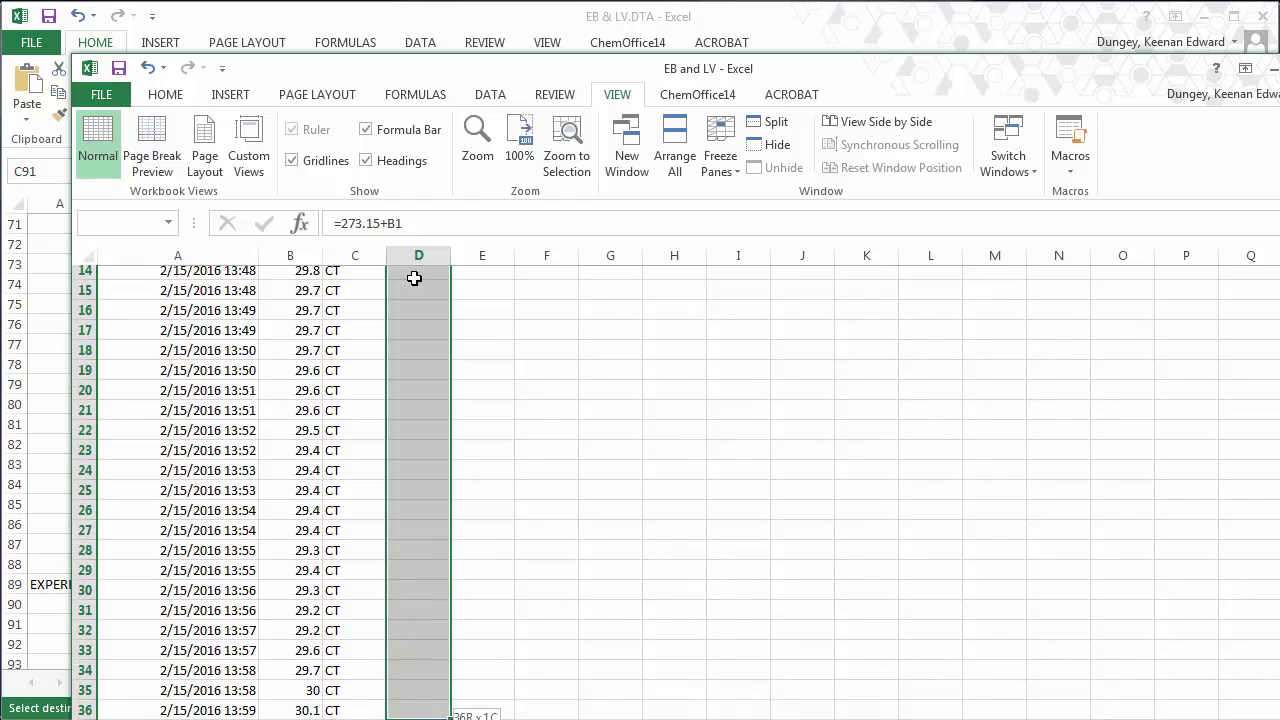
key(shift+Down)
key(shift+Down)
key(shift+Down)
key(shift+Down)
key(shift+Down)
key(shift+Down)
key(shift+Down)
key(shift+Down)
key(shift+Down)
key(shift+Down)
key(shift+Down)
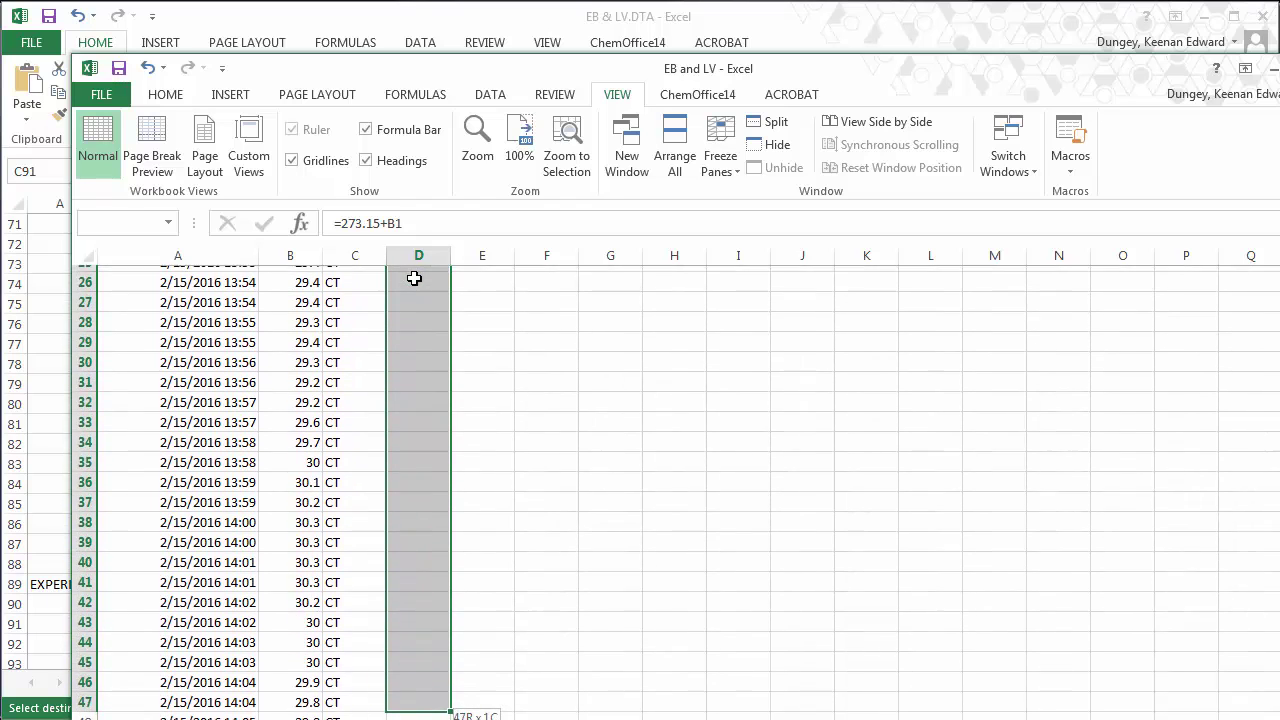
key(shift+Down)
key(shift+Down)
key(shift+Down)
key(shift+Down)
key(shift+Down)
key(shift+Down)
key(shift+Down)
key(shift+Down)
key(shift+Down)
key(shift+Down)
key(shift+Down)
key(shift+Down)
key(shift+Down)
key(shift+Down)
key(shift+Down)
key(shift+Down)
key(shift+Down)
key(shift+Down)
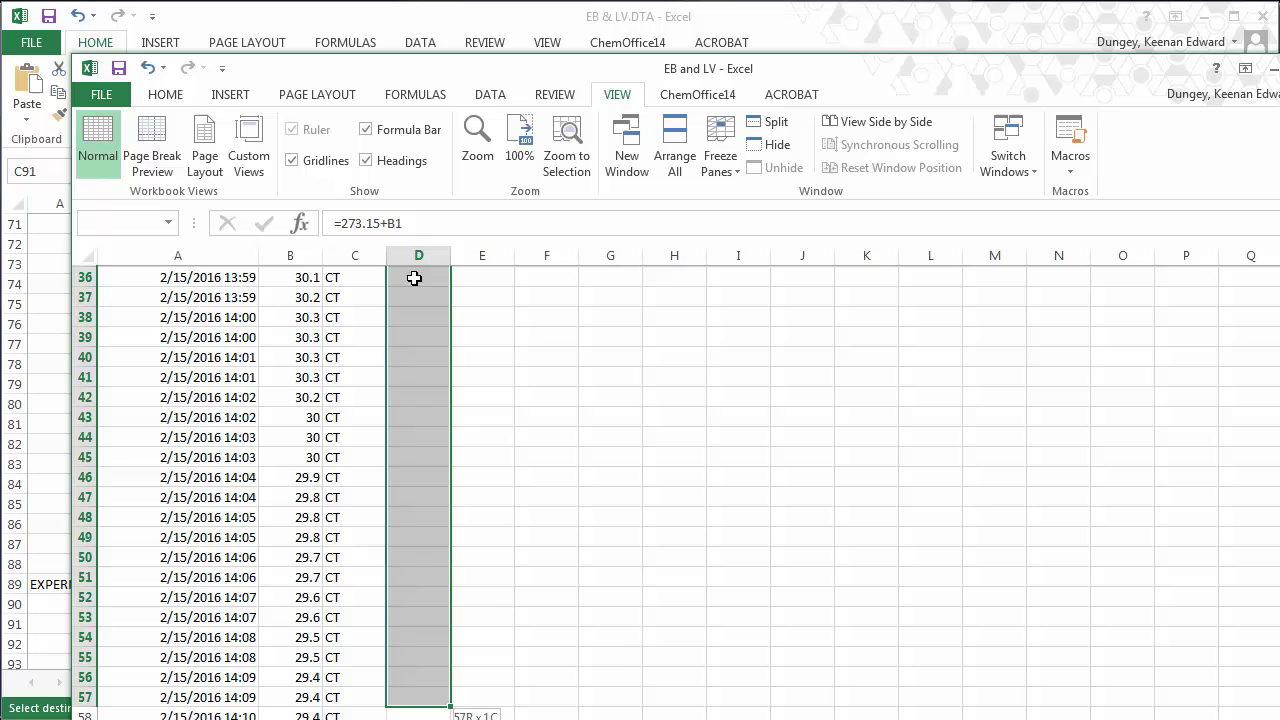
key(shift+Down)
key(shift+Down)
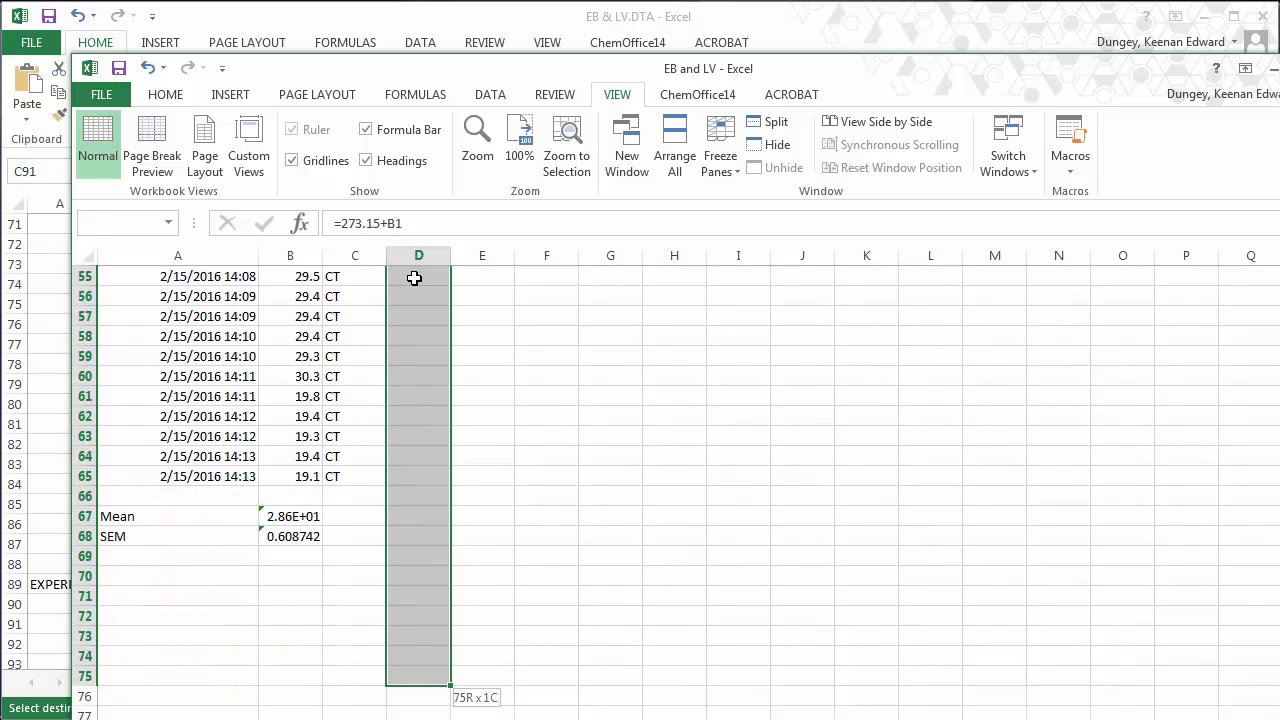
key(shift+Up)
key(shift+Up)
key(shift+Up)
key(shift+Up)
key(shift+Up)
key(shift+Up)
key(shift+Up)
key(shift+Up)
key(shift+Up)
key(shift+Up)
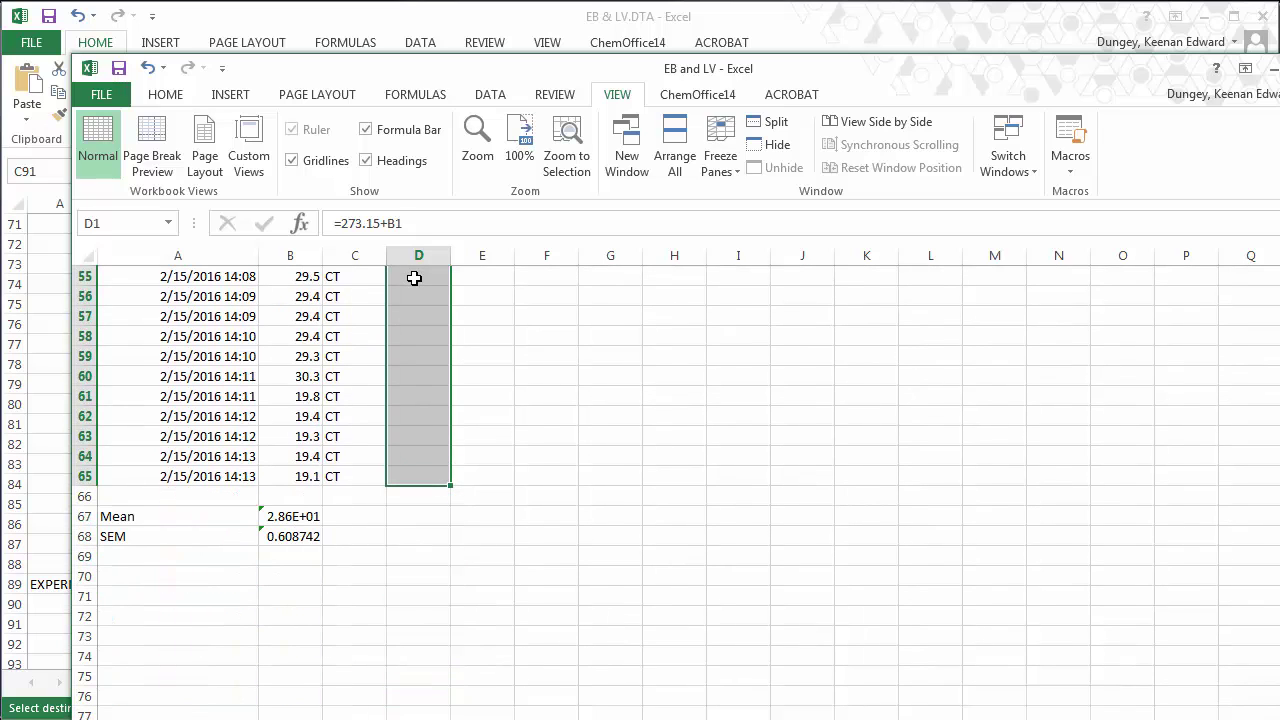
key(ctrl+d)
scroll(414, 278, down, 20)
click(414, 277)
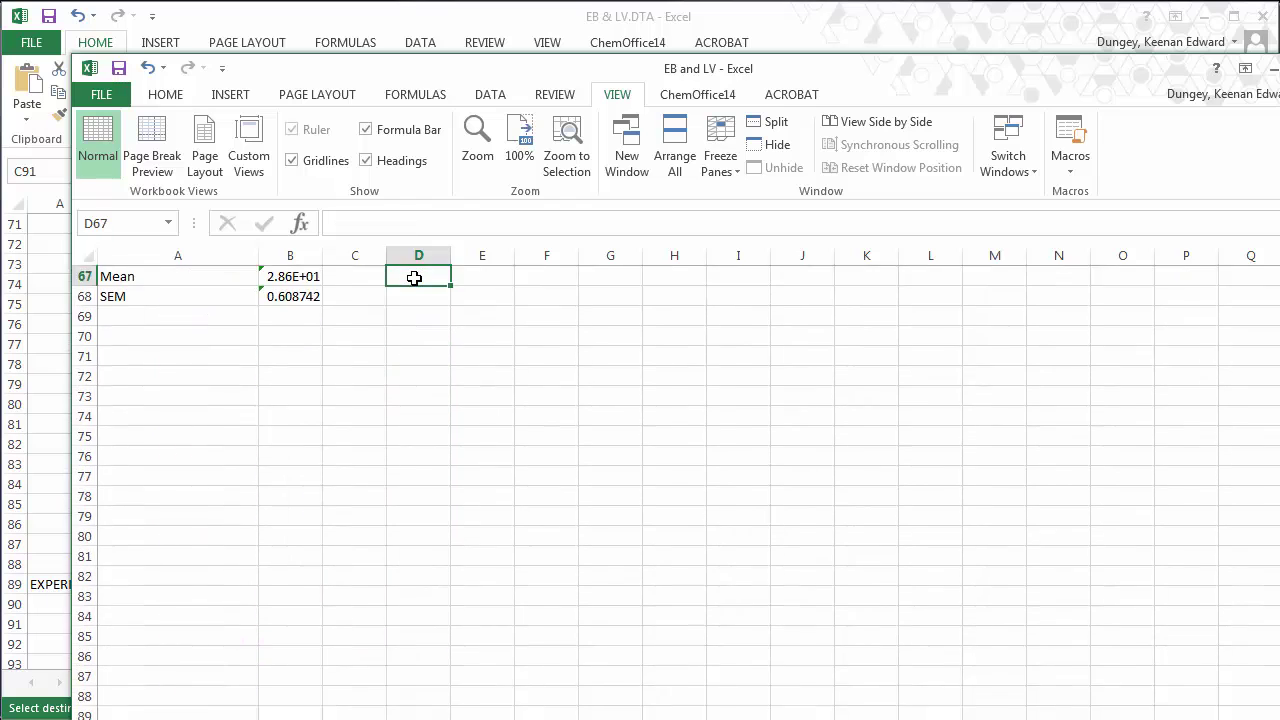
scroll(414, 277, down, 1)
scroll(414, 277, up, 8)
click(414, 277)
key(Down)
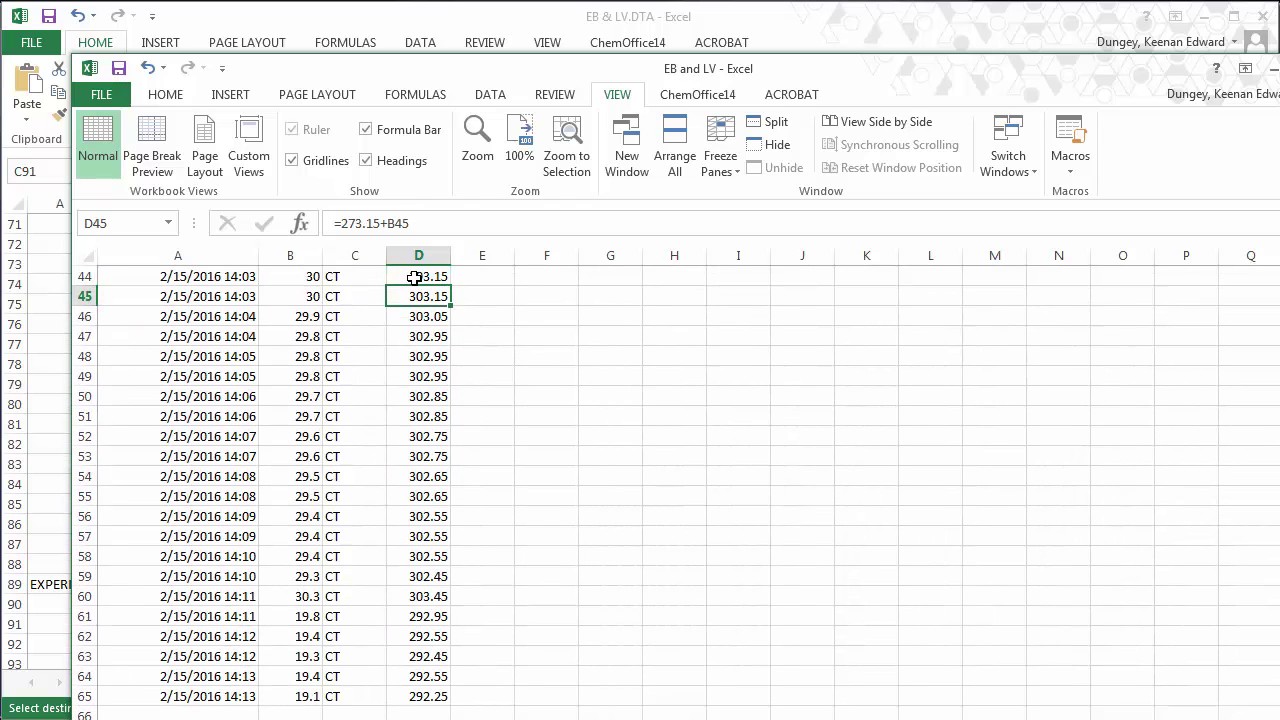
Step: Clear the last five logger rows in A61:D65, where the temperature falls below 20 °C, including their kelvin values
key(Down)
key(Down)
key(Down)
key(Down)
key(Down)
key(Down)
key(Down)
key(Down)
key(Down)
key(Down)
key(Down)
key(Down)
key(Down)
key(Down)
key(Down)
key(Down)
key(Down)
key(Down)
key(Down)
key(Down)
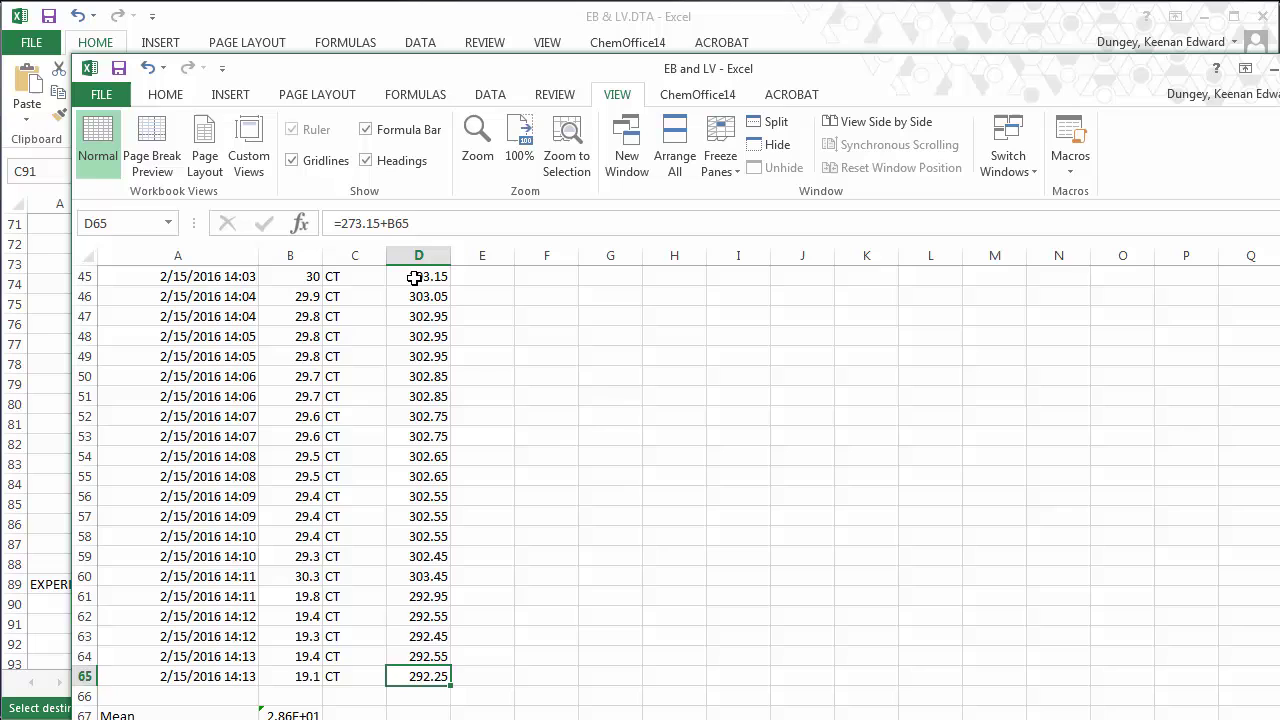
key(Up)
key(Up)
key(Up)
key(Up)
key(Left)
key(Left)
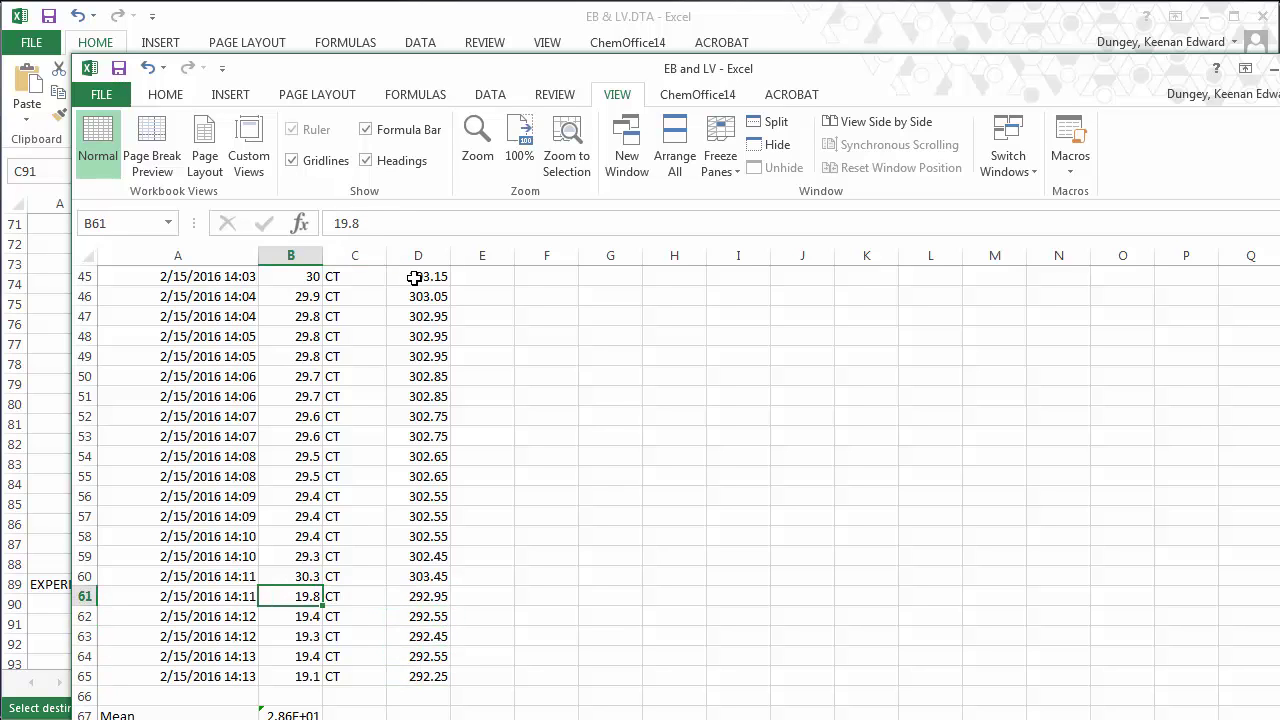
key(Left)
key(Right)
key(Left)
key(shift+Right)
key(shift+Right)
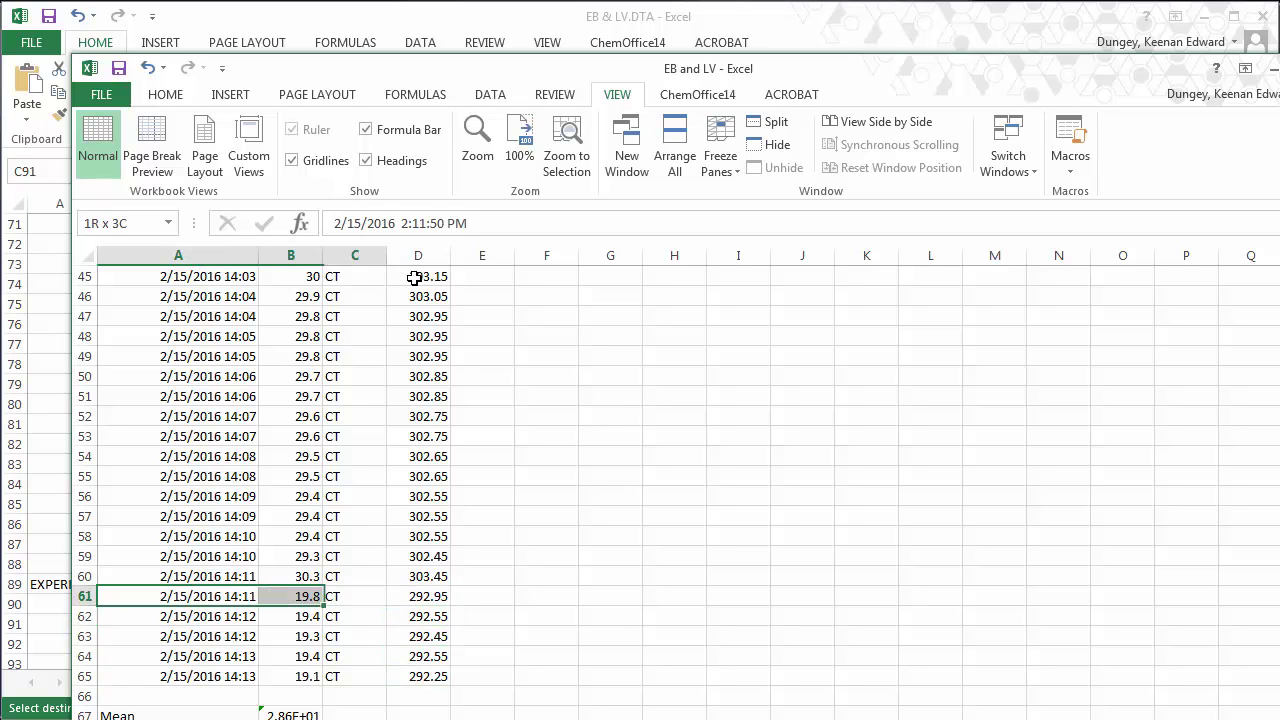
key(shift+Right)
key(shift+Down)
key(shift+Down)
key(shift+Down)
key(shift+Down)
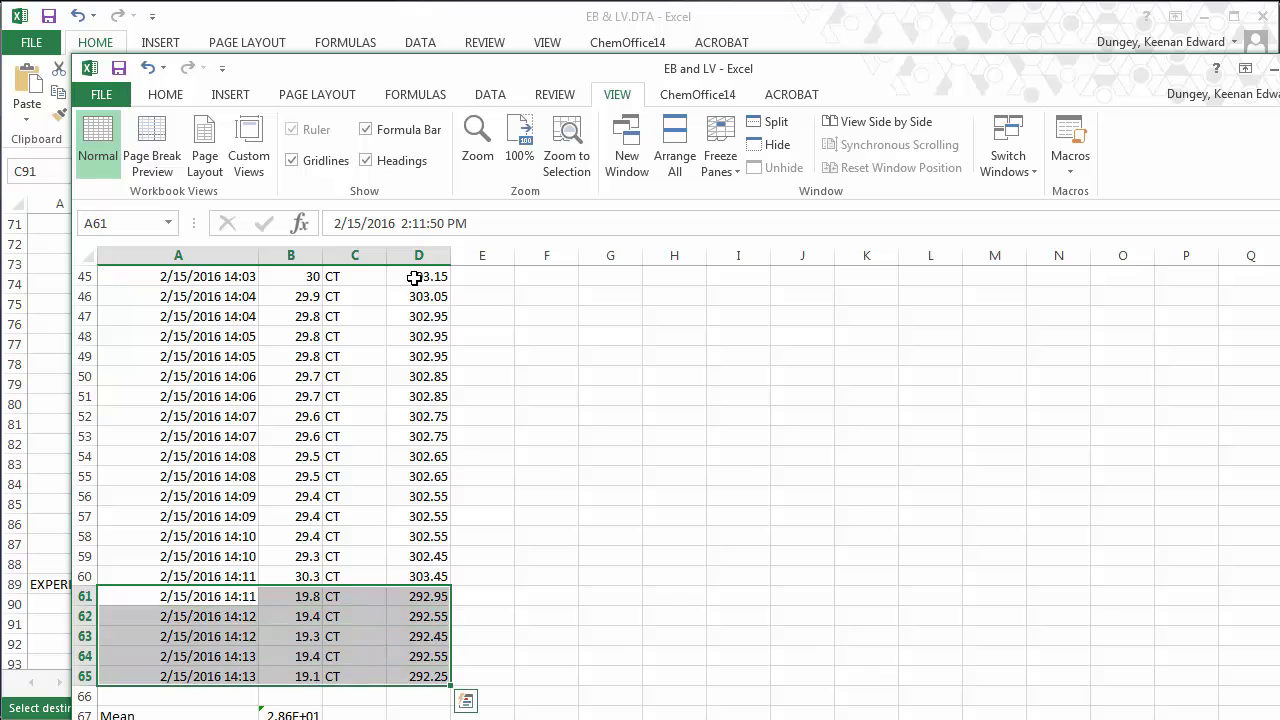
key(Delete)
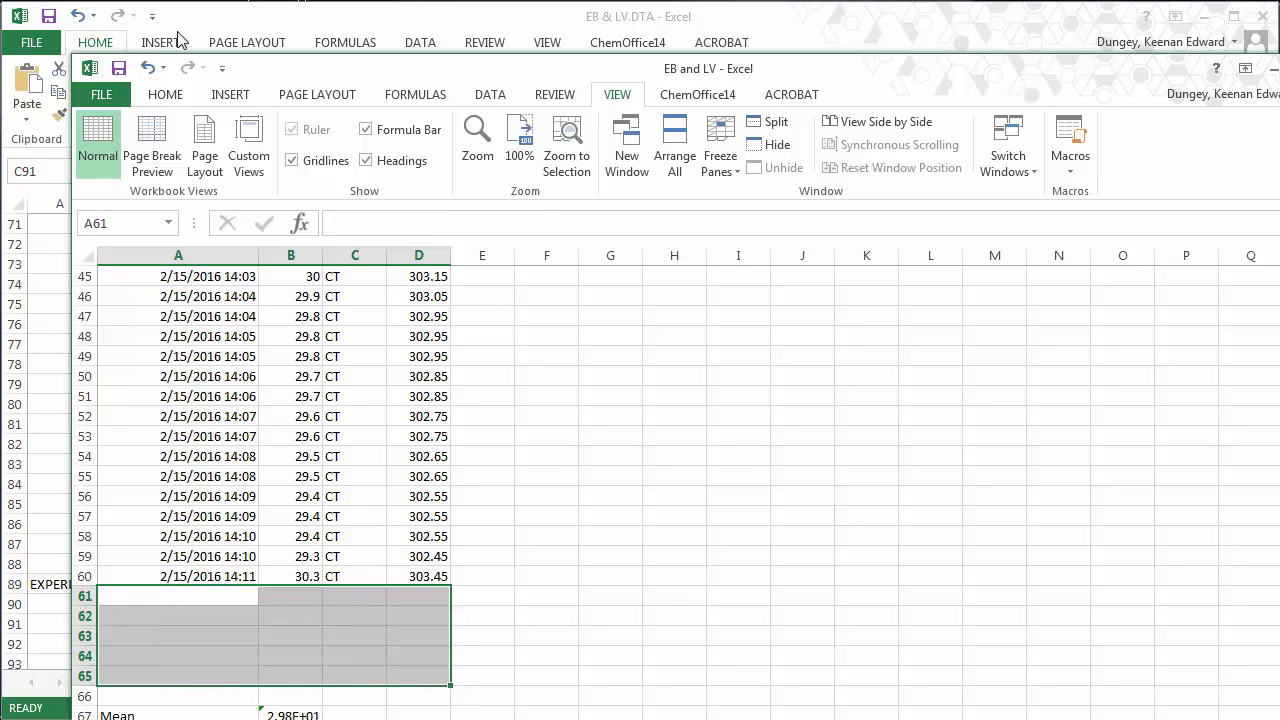
Step: Save the workbook in the current data folder as EB and LV.xlsx in Excel Workbook format
click(110, 93)
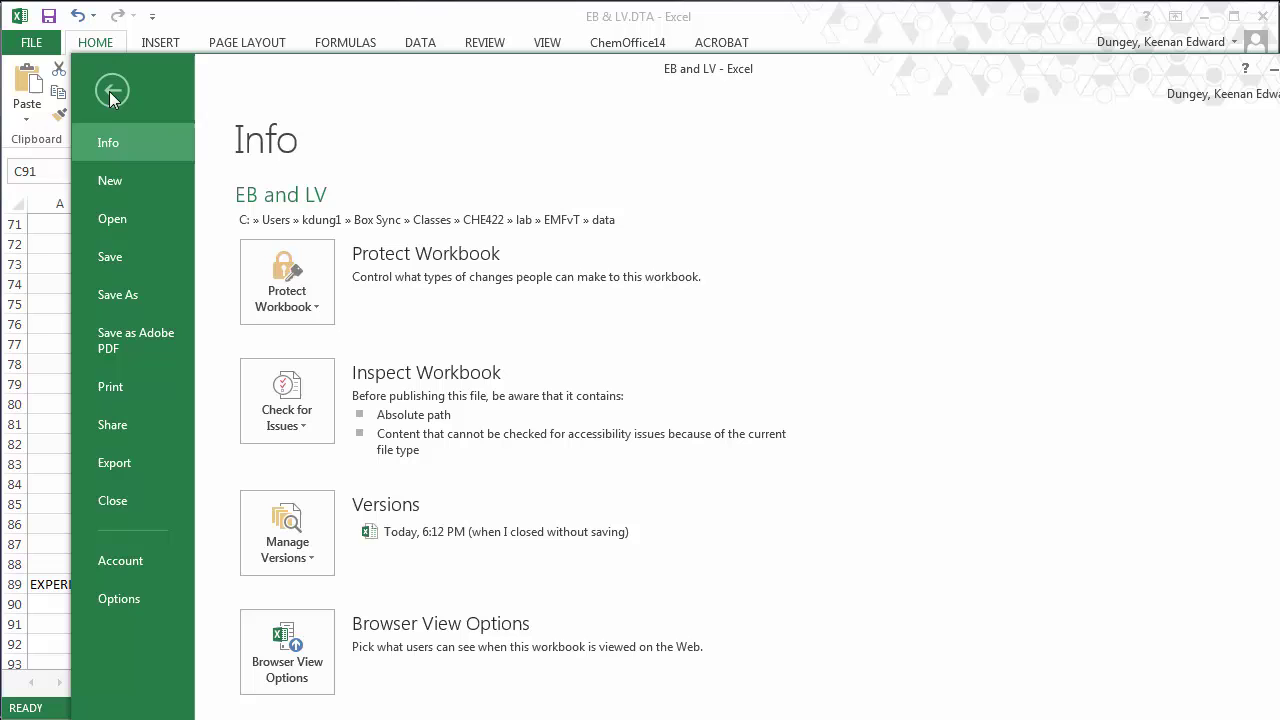
click(145, 295)
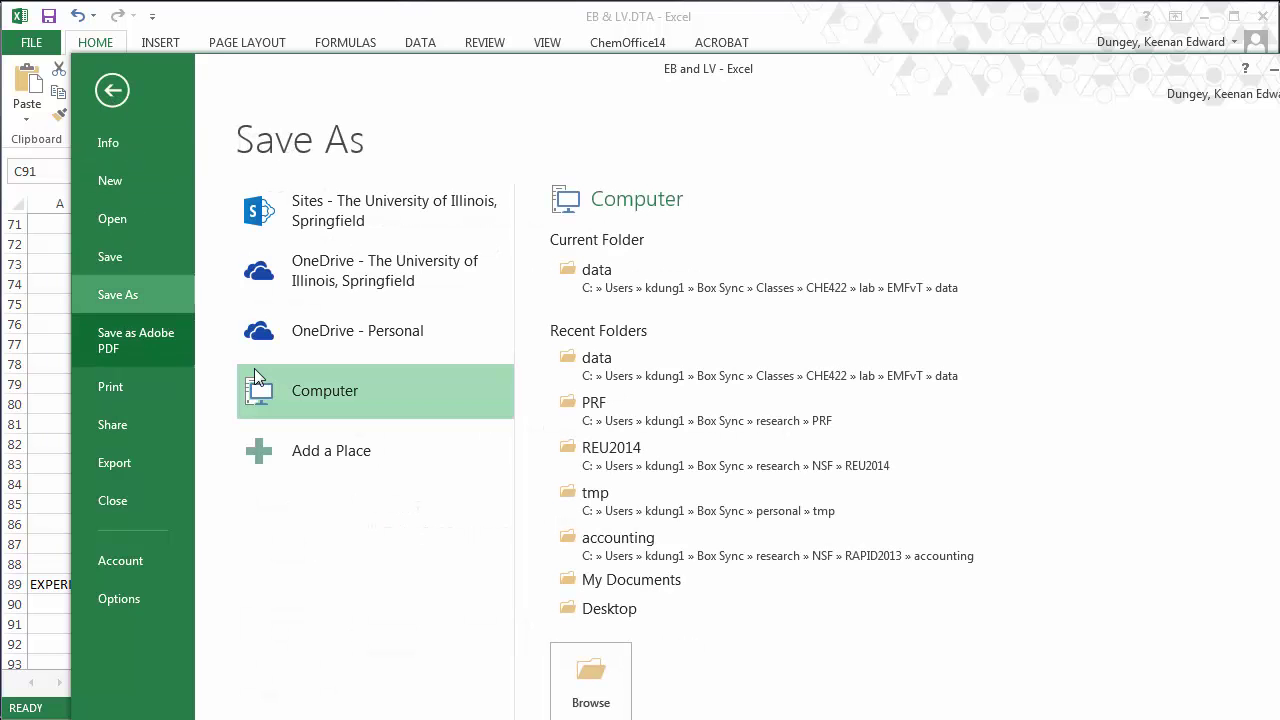
click(623, 266)
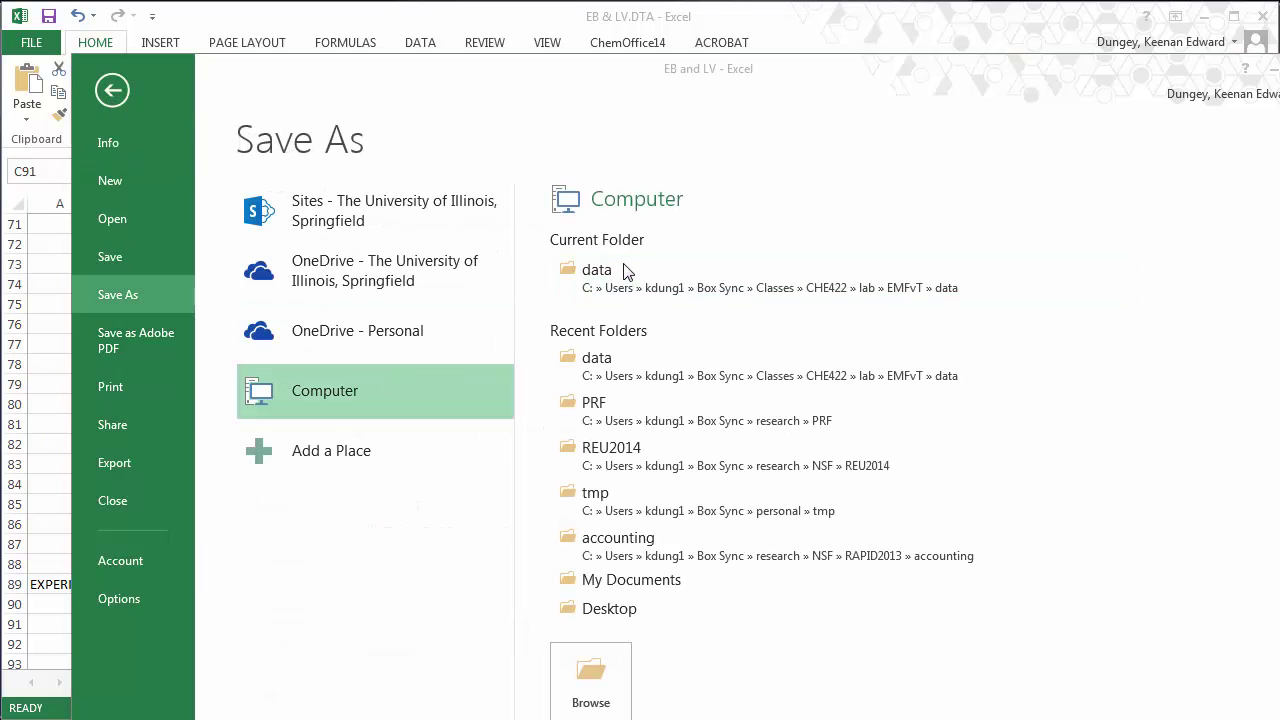
click(532, 486)
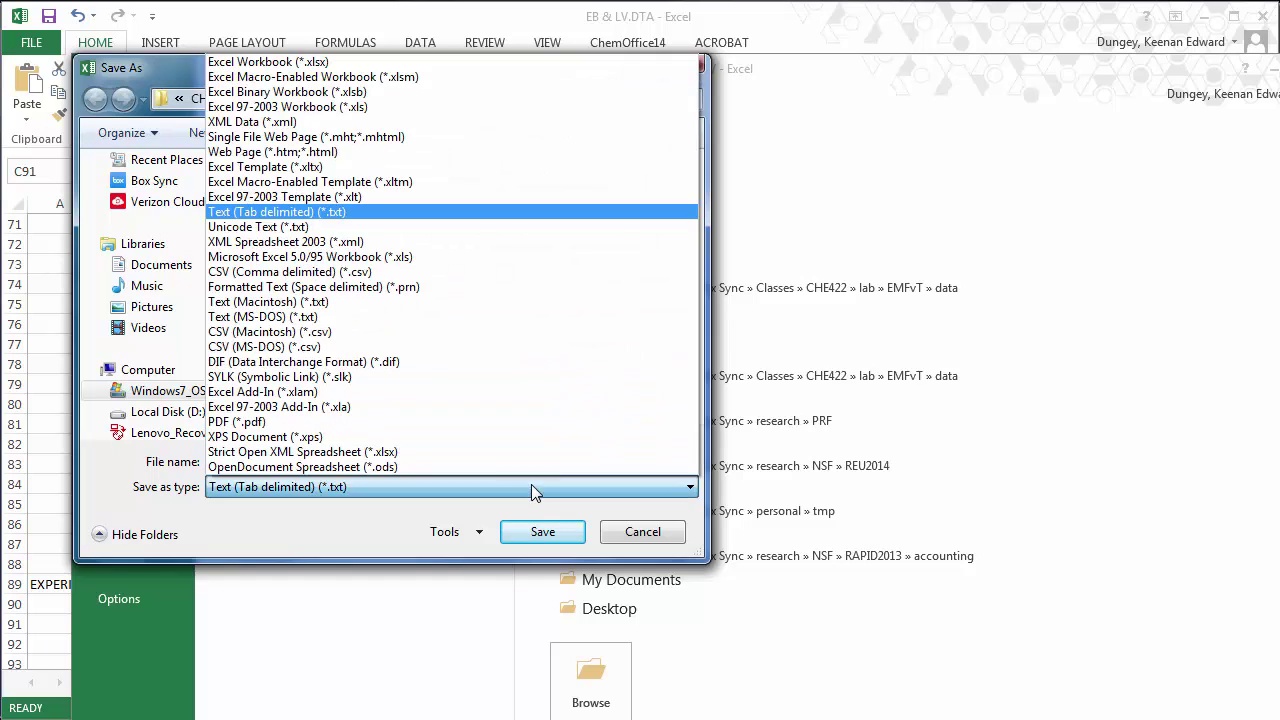
click(358, 64)
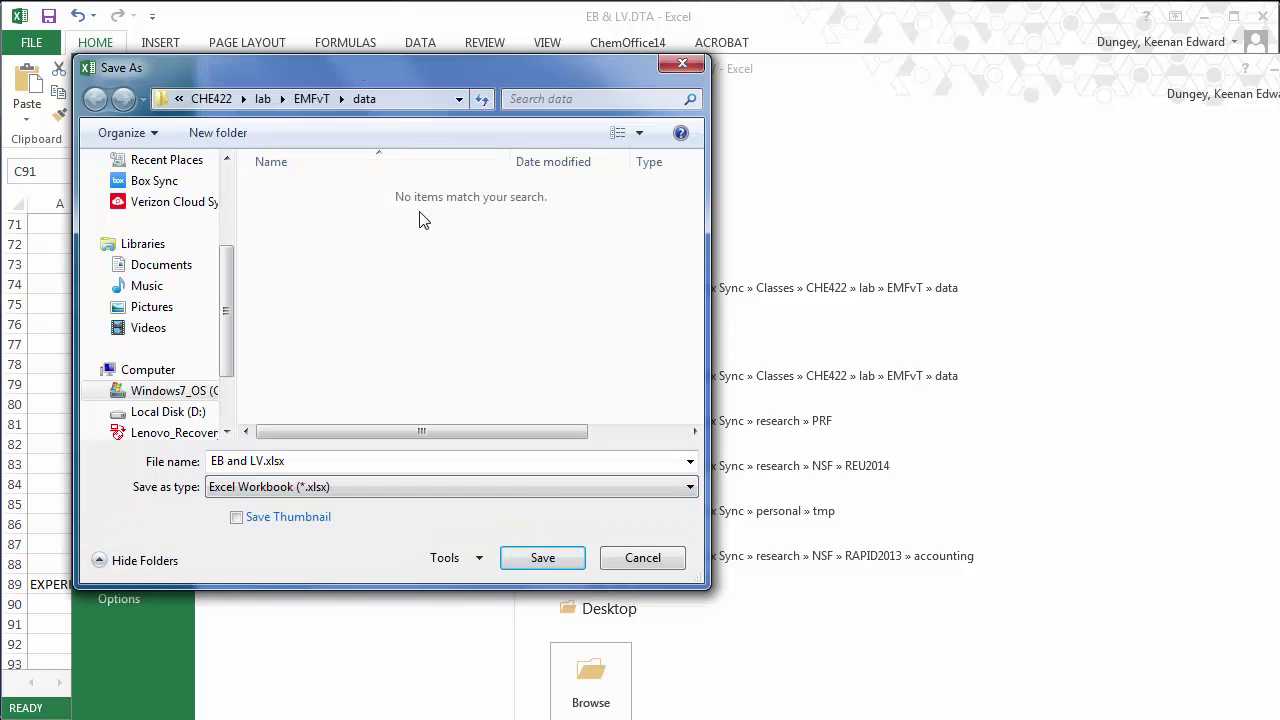
click(540, 557)
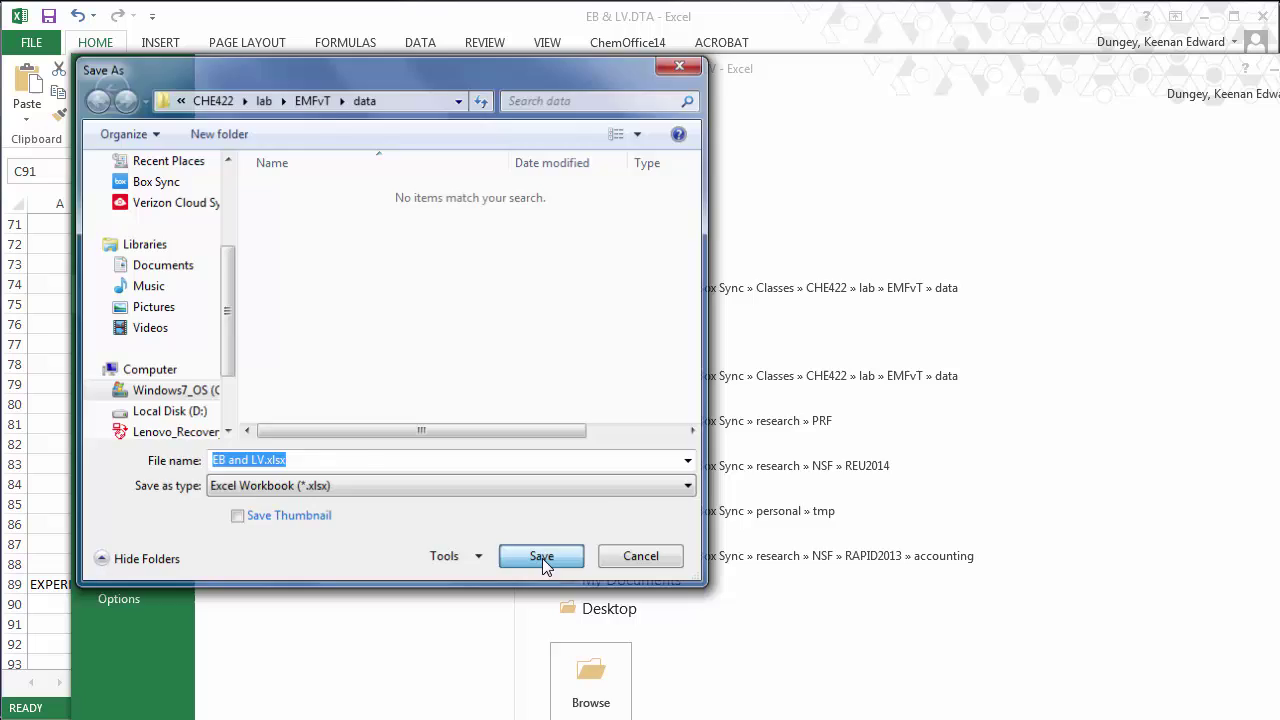
Step: Move the Mean and SEM block from A67:B68 to C67:D68 and enter the unit K in E67
key(shift+Right)
key(shift+Down)
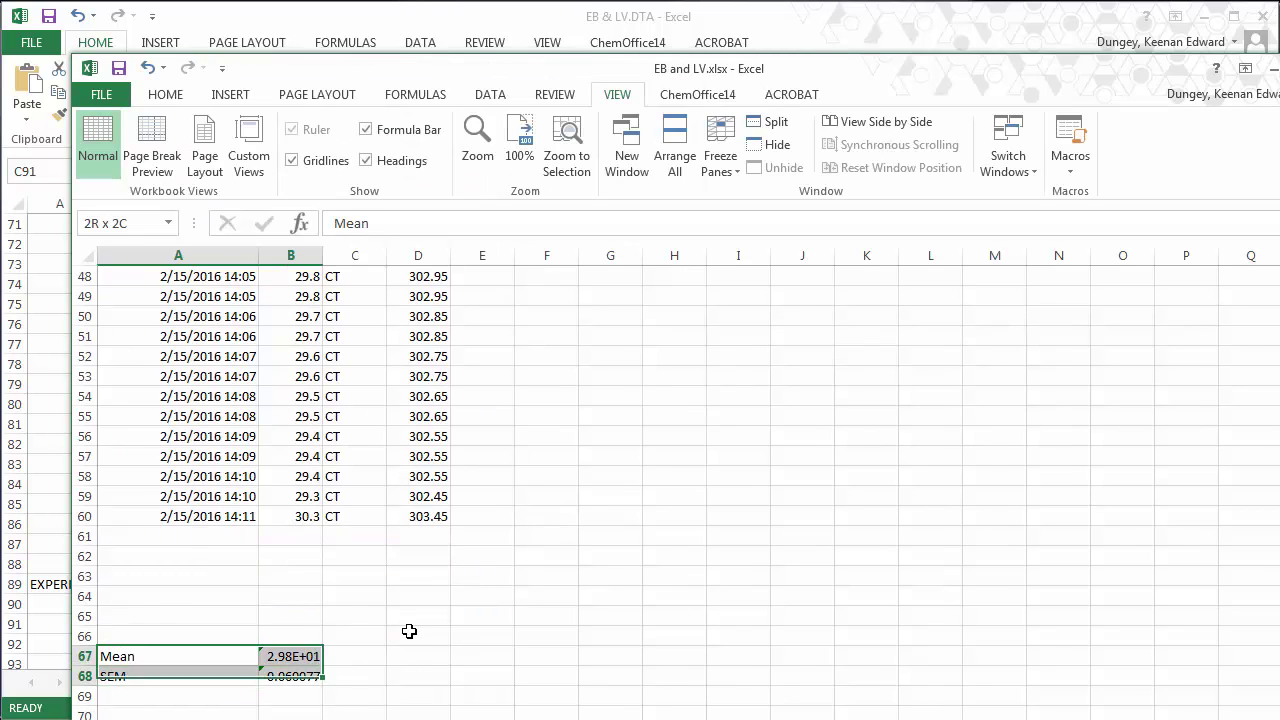
key(ctrl+x)
key(Right)
key(Right)
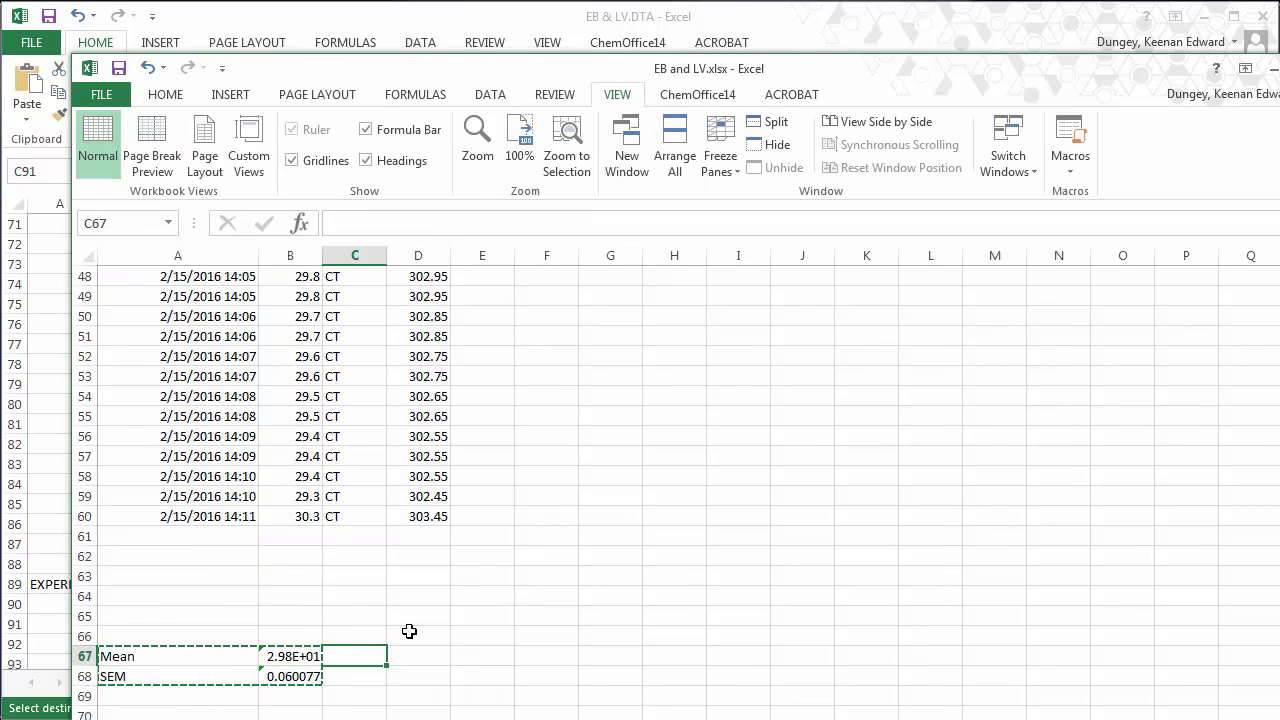
key(ctrl+v)
key(Right)
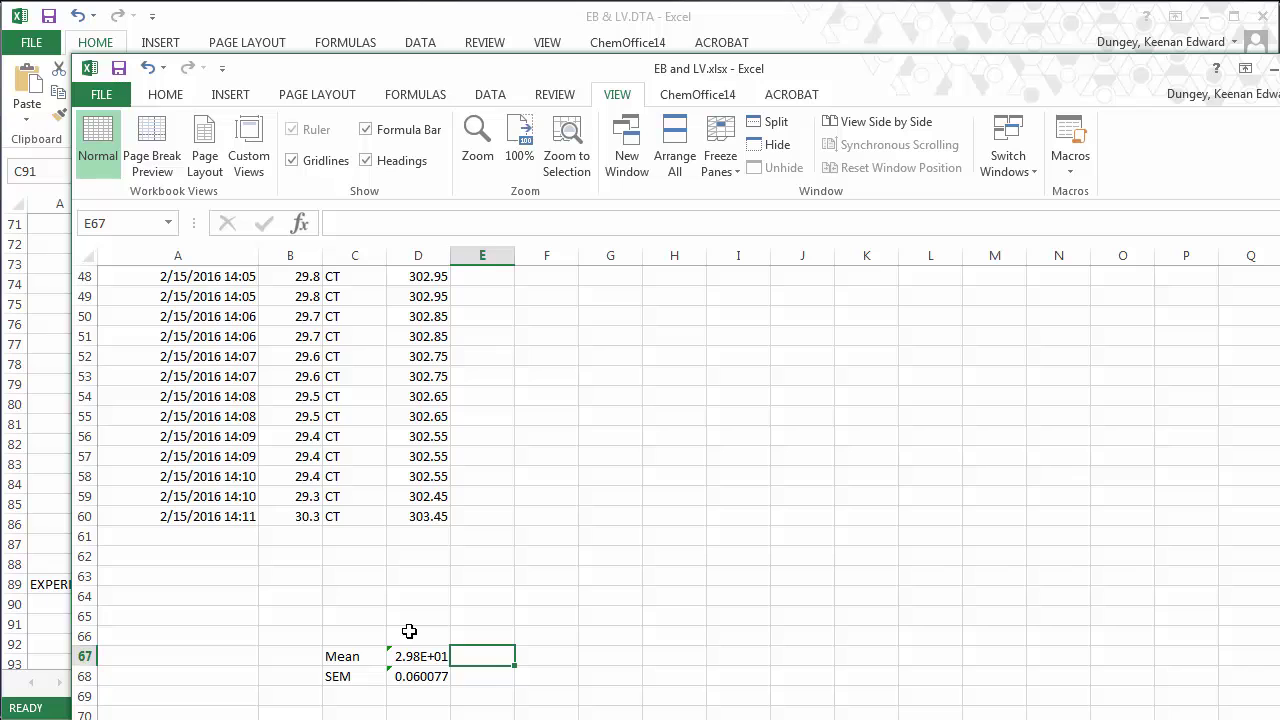
text(K)
Step: Change the Mean formula in D67 to average the kelvin temperatures, =AVERAGE(D1:D60)
key(Left)
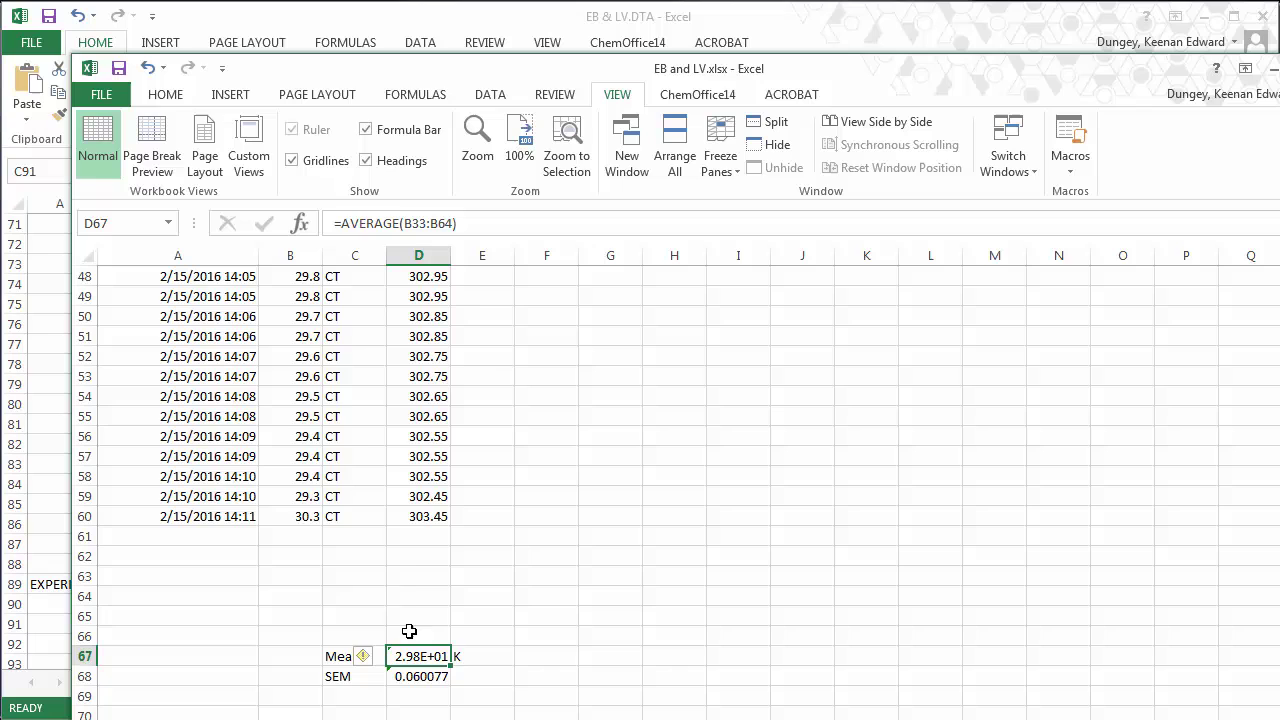
click(452, 223)
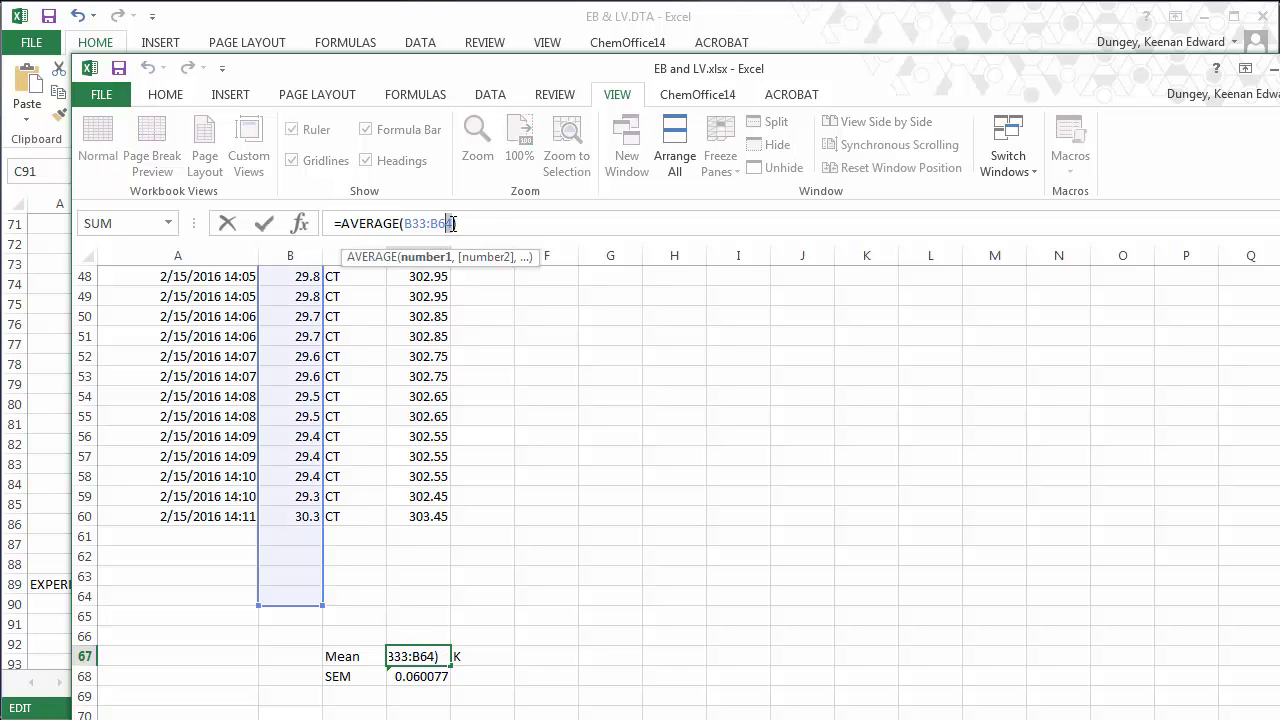
key(shift+Left)
key(shift+Left)
key(shift+Left)
click(432, 516)
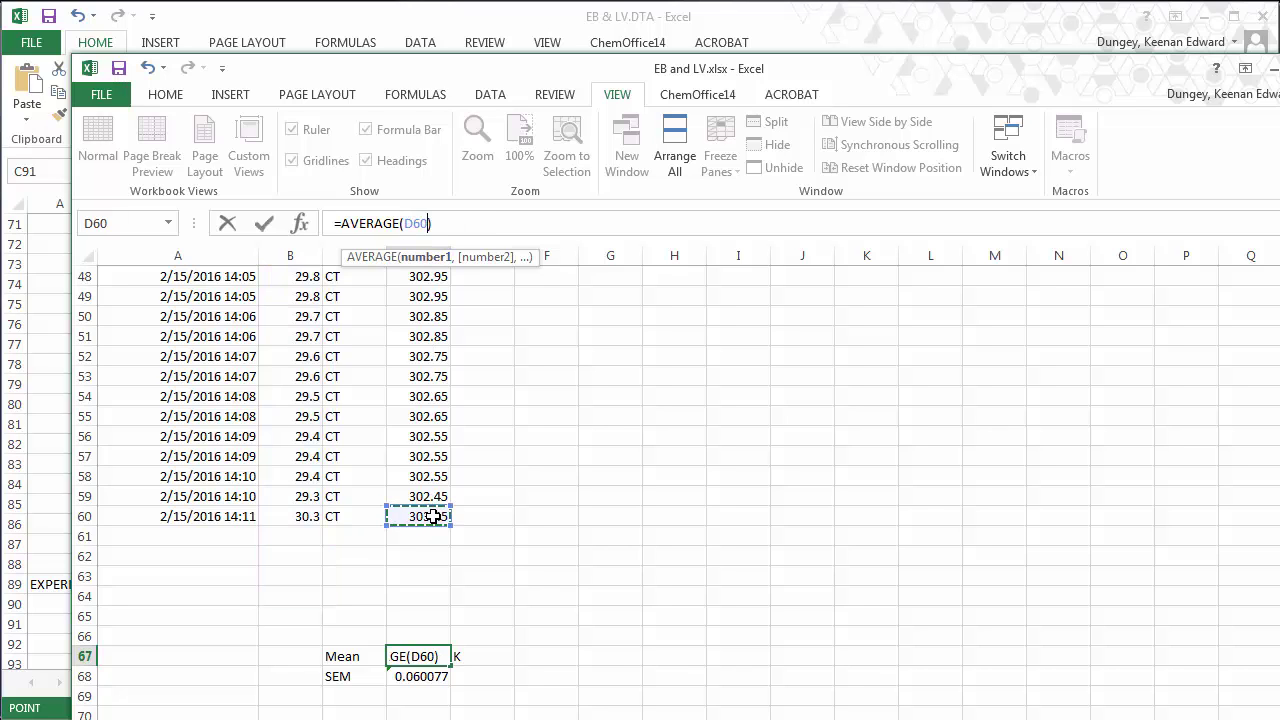
key(shift+Up)
key(shift+Up)
key(shift+Up)
key(shift+Up)
key(shift+Up)
key(shift+Up)
key(shift+Up)
key(shift+Up)
key(shift+Up)
key(shift+Up)
key(shift+Up)
key(shift+Up)
key(shift+Up)
key(shift+Up)
key(shift+Up)
key(shift+Up)
key(shift+Up)
key(shift+Up)
key(shift+Up)
key(shift+Up)
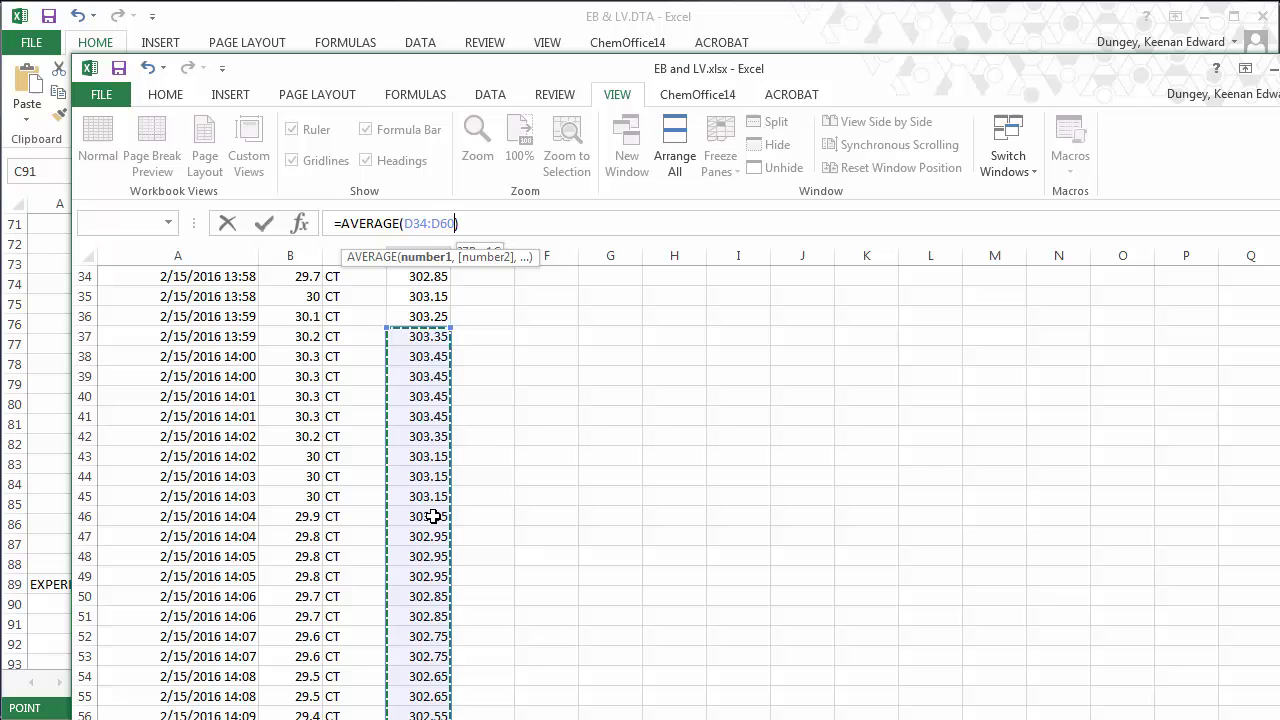
key(shift+Up)
key(shift+Up)
key(shift+Up)
key(shift+Up)
key(shift+Up)
key(shift+Up)
key(shift+Up)
key(shift+Up)
key(shift+Up)
key(shift+Up)
key(shift+Up)
key(shift+Up)
key(shift+Up)
key(shift+Up)
key(shift+Up)
key(shift+Up)
key(shift+Up)
key(shift+Up)
key(shift+Up)
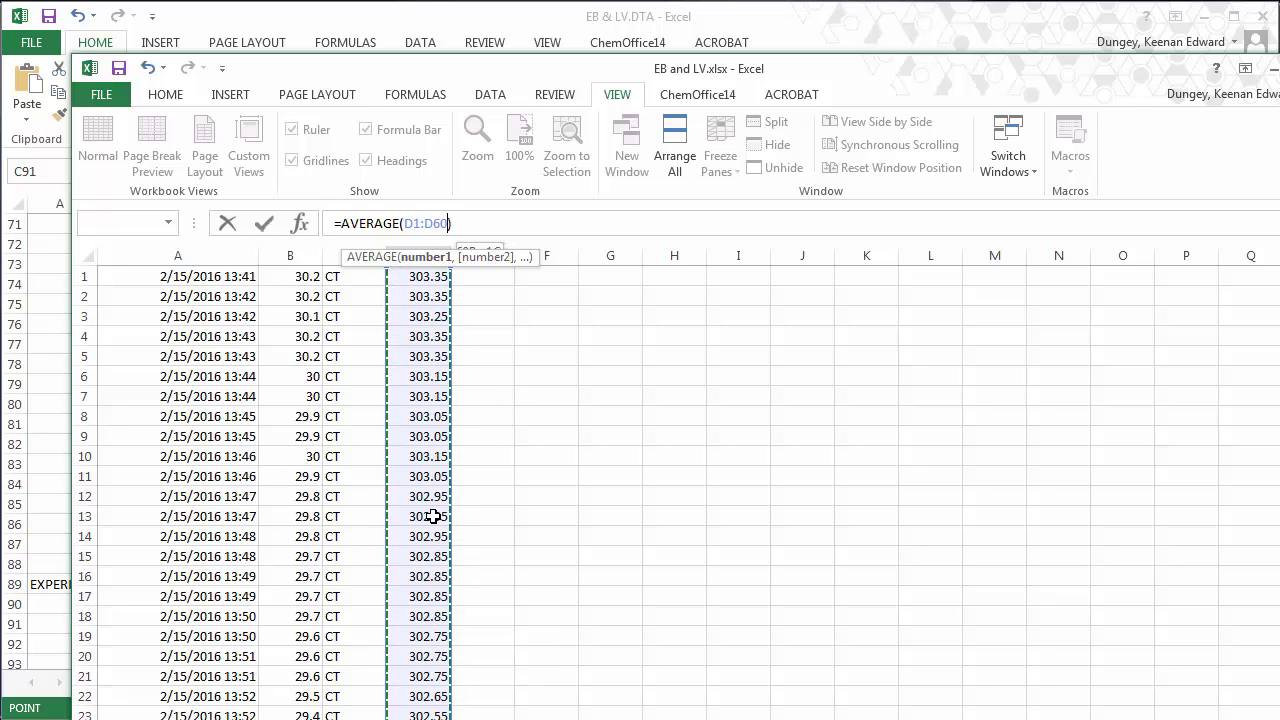
key(Return)
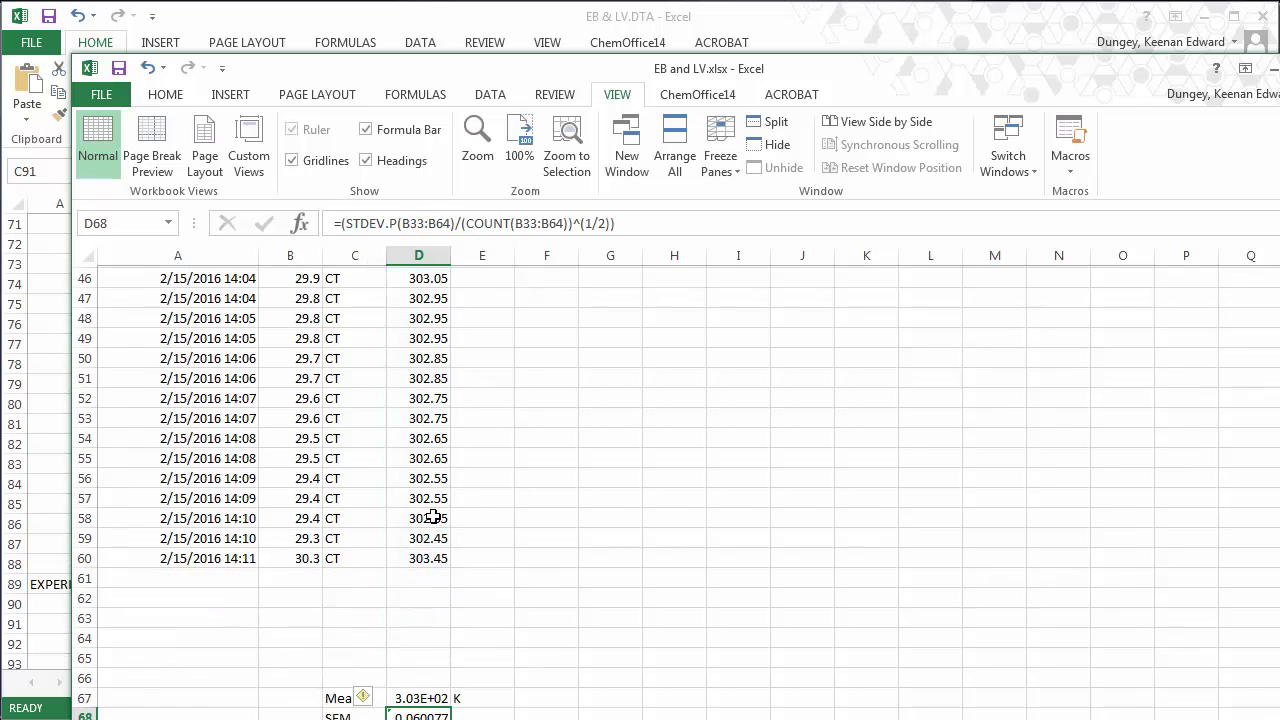
Step: Replace the STDEV.P range in the SEM formula in D68 with the kelvin temperatures D1:D60
click(450, 224)
key(shift+Left)
key(shift+Left)
key(shift+Left)
key(shift+Left)
key(shift+Left)
key(shift+Left)
key(shift+Left)
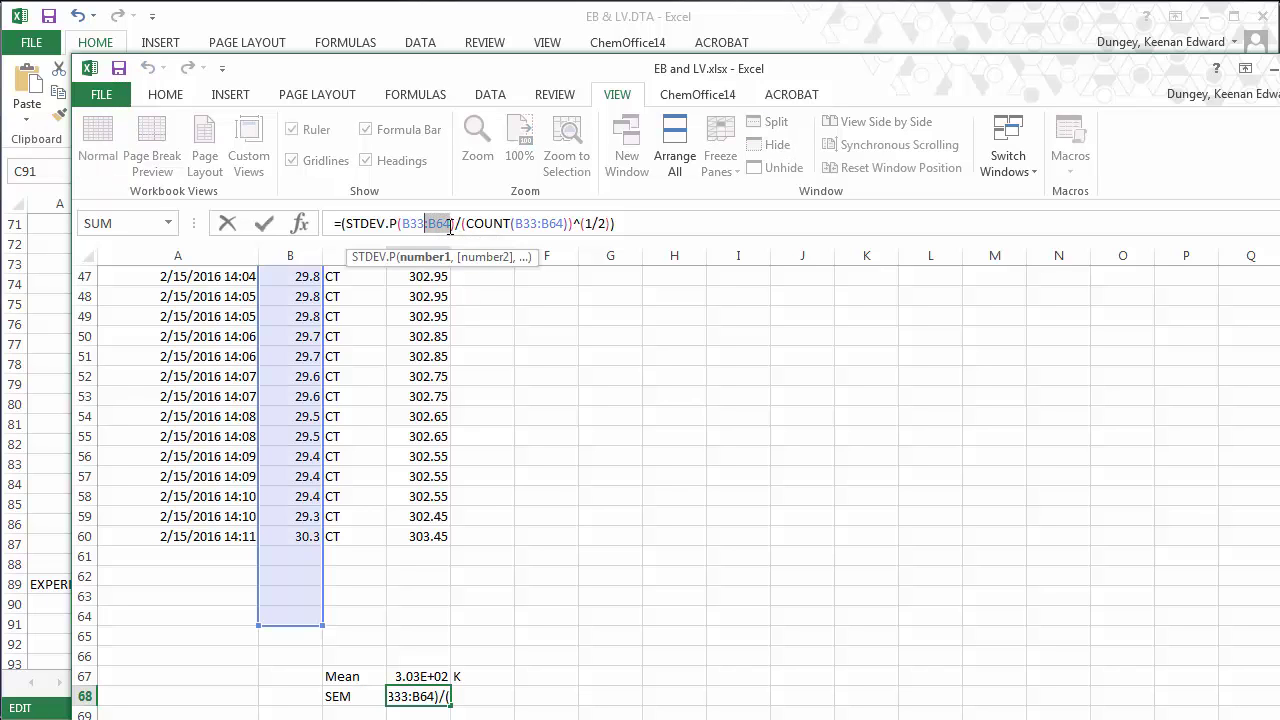
click(422, 537)
key(shift+Up)
key(shift+Up)
key(shift+Up)
key(shift+Up)
key(shift+Up)
key(shift+Up)
key(shift+Up)
key(shift+Up)
key(shift+Up)
key(shift+Up)
key(shift+Up)
key(shift+Up)
key(shift+Up)
key(shift+Up)
key(shift+Up)
key(shift+Up)
key(shift+Up)
key(shift+Up)
key(shift+Up)
key(shift+Up)
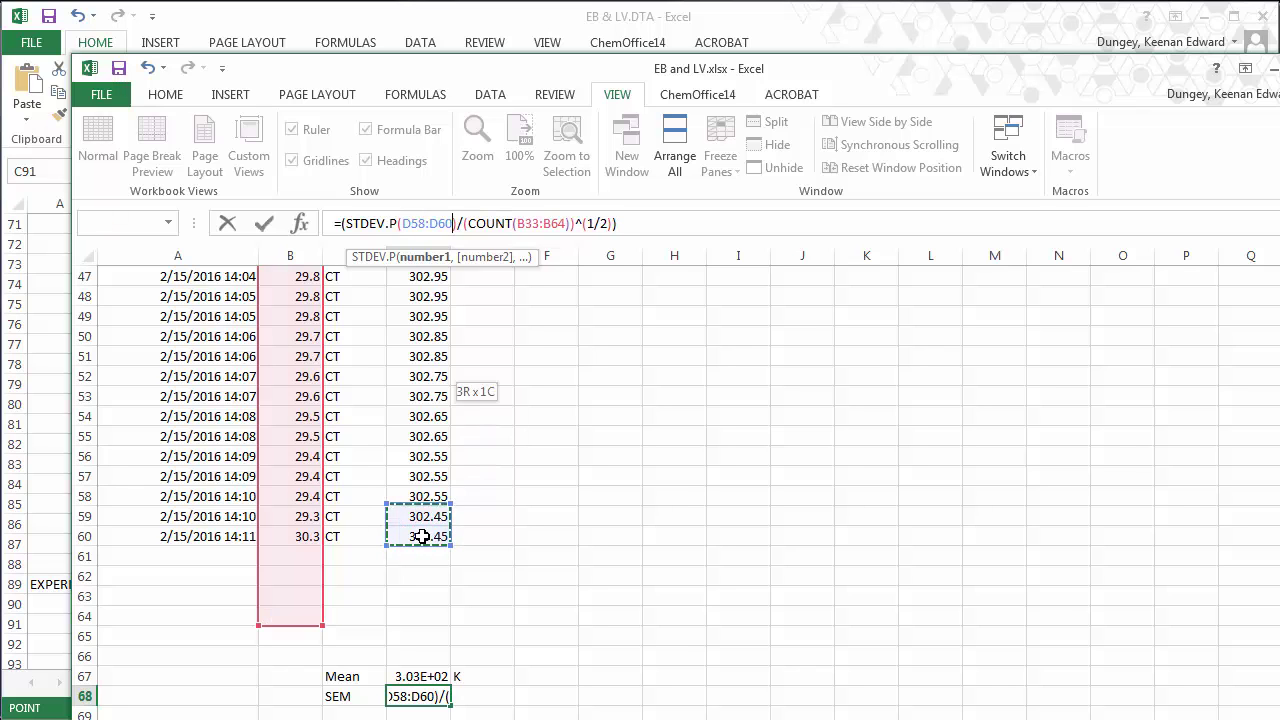
key(shift+Up)
key(shift+Up)
key(shift+Up)
key(shift+Up)
key(shift+Up)
key(shift+Up)
key(shift+Up)
key(shift+Up)
key(shift+Up)
key(shift+Up)
key(shift+Up)
key(shift+Up)
key(shift+Up)
key(shift+Up)
key(shift+Up)
key(shift+Up)
key(shift+Up)
key(shift+Up)
key(shift+Up)
key(shift+Up)
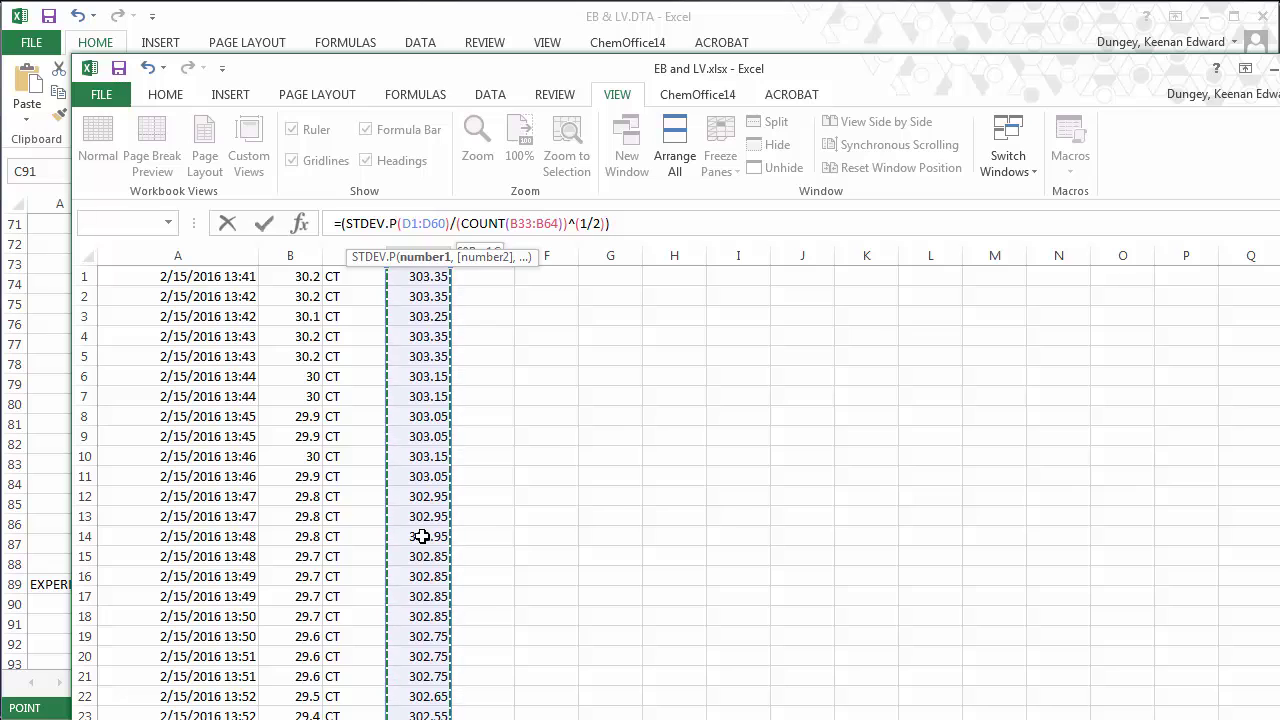
Step: Replace the COUNT range in the SEM formula in D68 with the kelvin temperatures D1:D60
click(555, 226)
key(shift+Left)
key(shift+Left)
key(shift+Left)
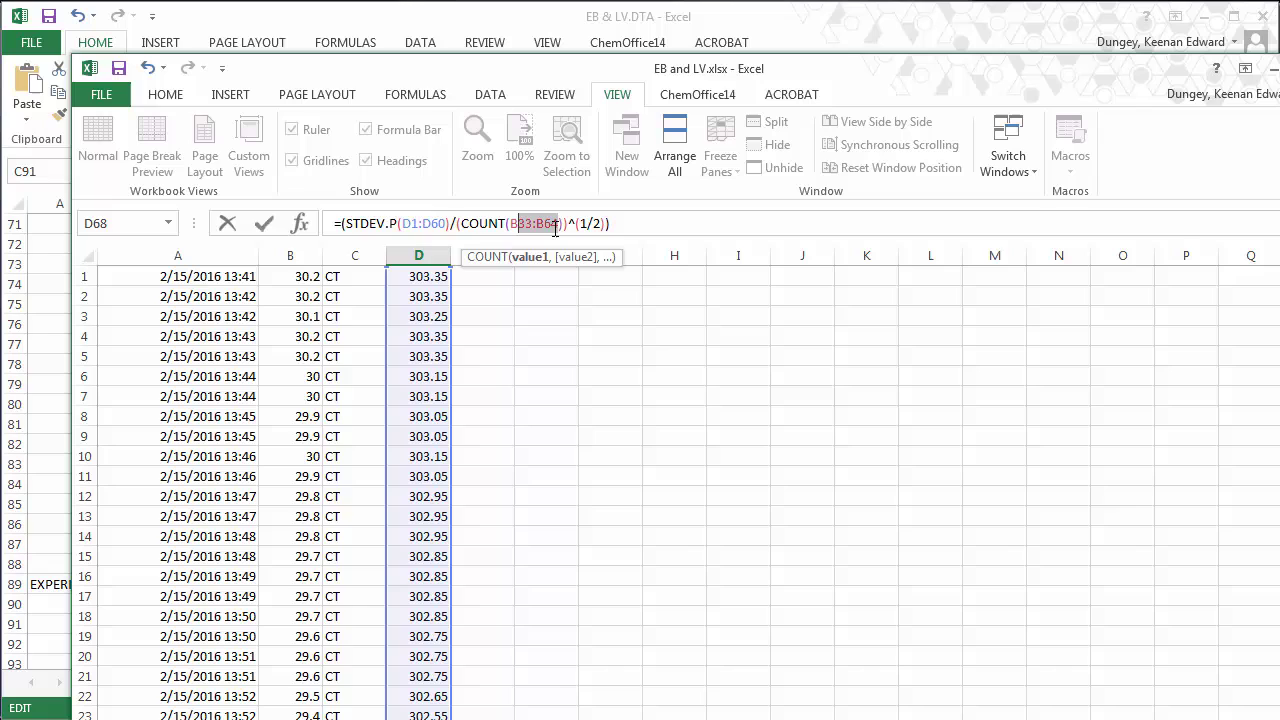
key(Left)
key(shift+Right)
key(shift+Right)
key(shift+Right)
key(shift+Right)
key(shift+Right)
drag(420, 277, 431, 278)
key(shift+Down)
key(shift+Down)
key(shift+Down)
key(shift+Down)
key(shift+Down)
key(shift+Down)
key(shift+Down)
key(shift+Down)
key(shift+Down)
key(shift+Down)
key(shift+Down)
key(shift+Down)
key(shift+Down)
key(shift+Down)
key(shift+Down)
key(shift+Down)
key(shift+Down)
key(shift+Down)
key(shift+Down)
key(shift+Down)
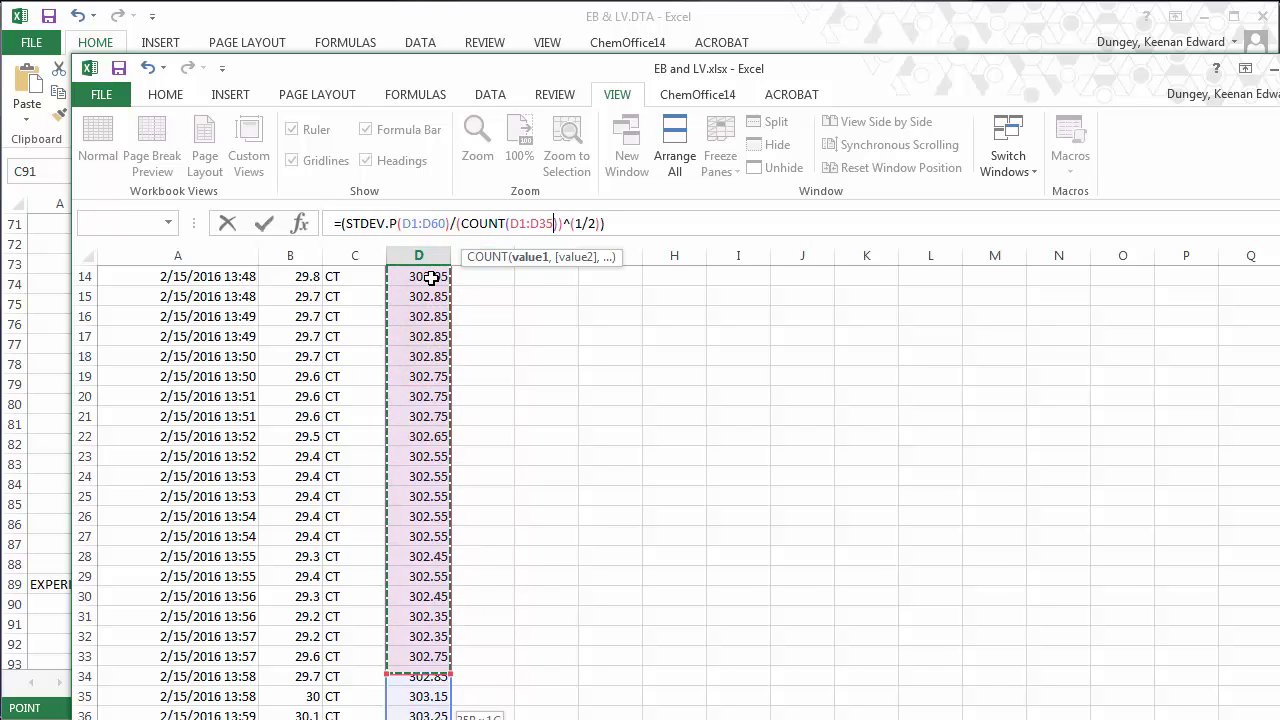
key(shift+Down)
key(shift+Down)
key(shift+Down)
key(shift+Down)
key(shift+Down)
key(shift+Down)
key(shift+Down)
key(shift+Down)
key(shift+Down)
key(shift+Down)
key(shift+Down)
key(shift+Down)
key(shift+Down)
key(shift+Down)
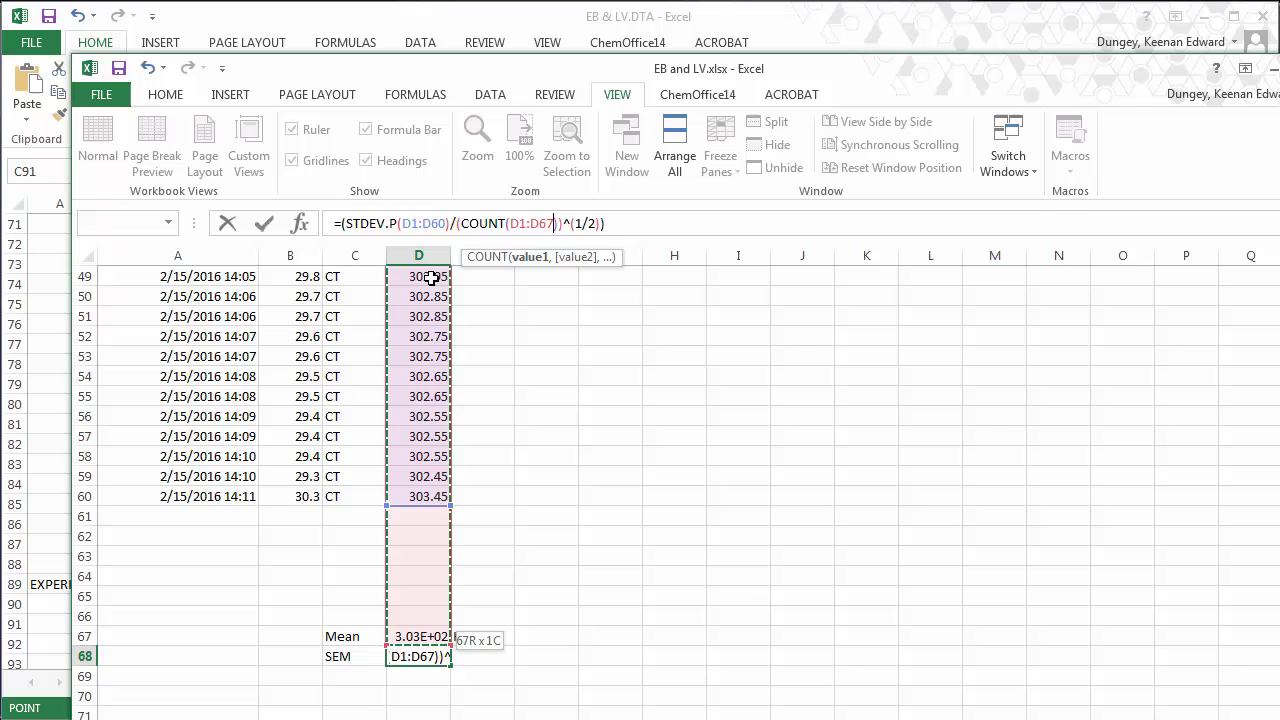
key(shift+Up)
key(shift+Up)
key(shift+Up)
key(shift+Up)
key(shift+Up)
key(shift+Down)
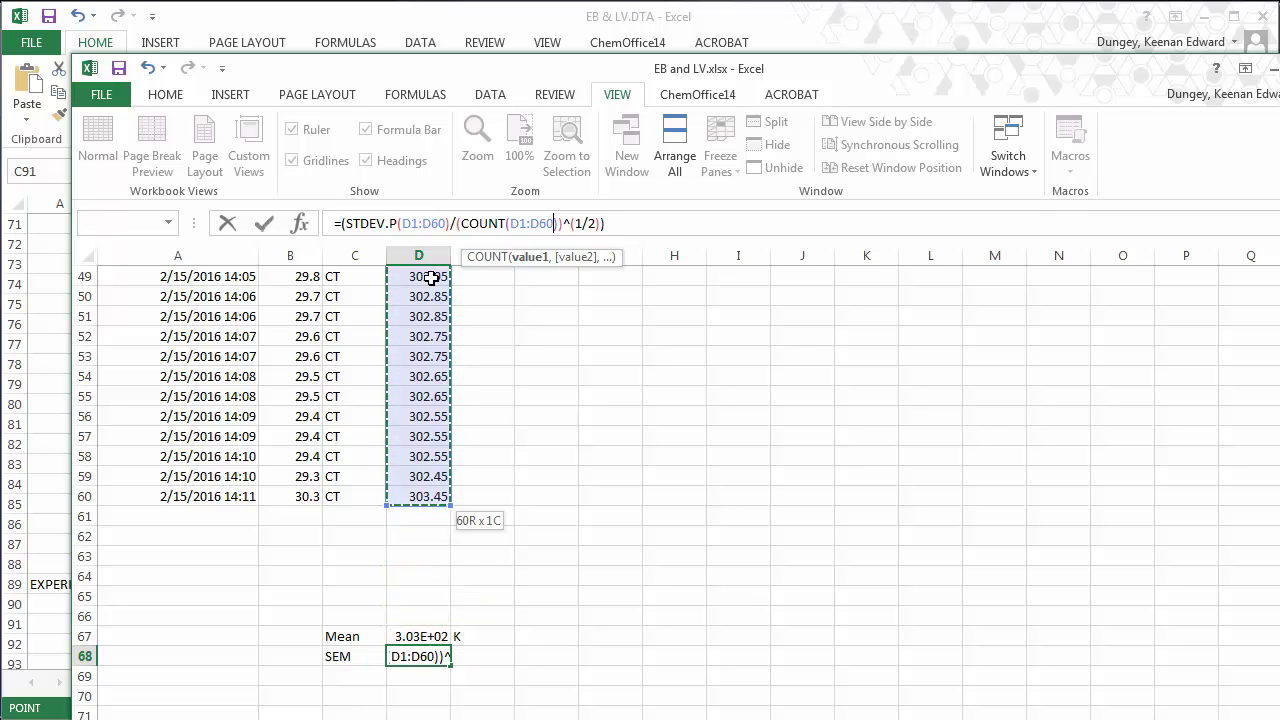
key(Return)
key(Up)
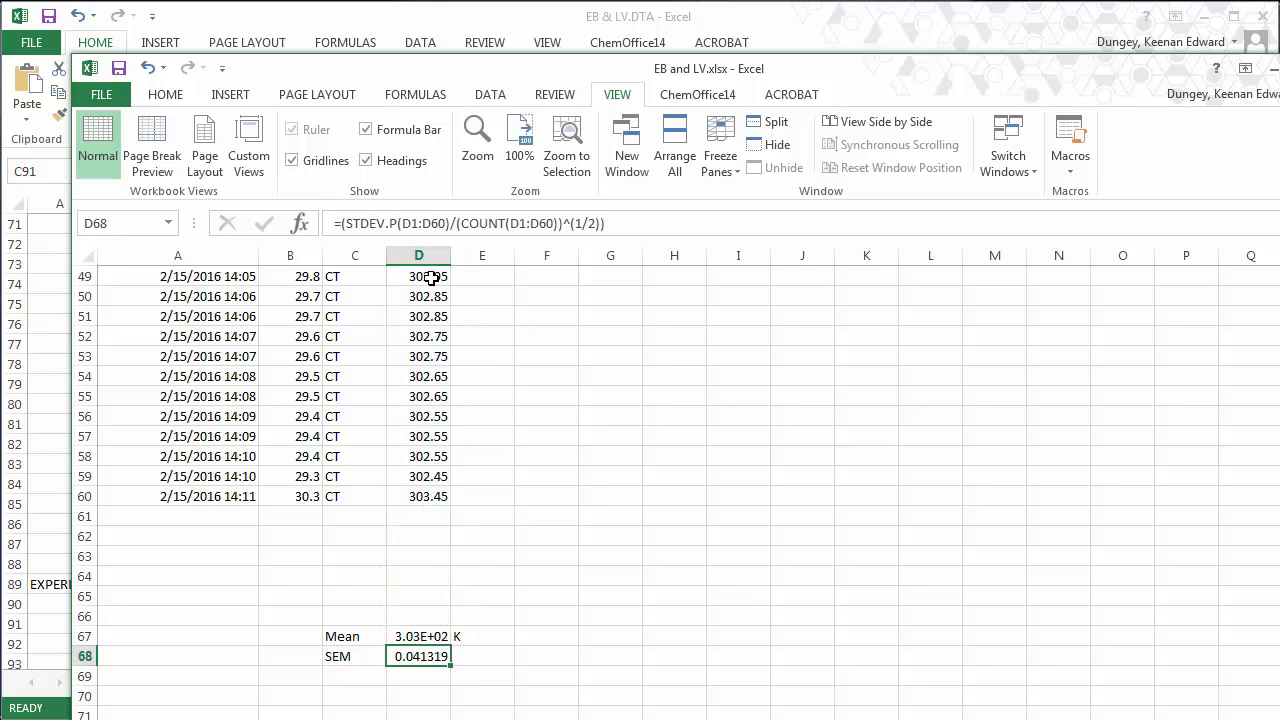
Step: Switch to OriginPro and enter 302 as the row 1 Temp value and 0.04 as its X error
key(Up)
key(Down)
key(Up)
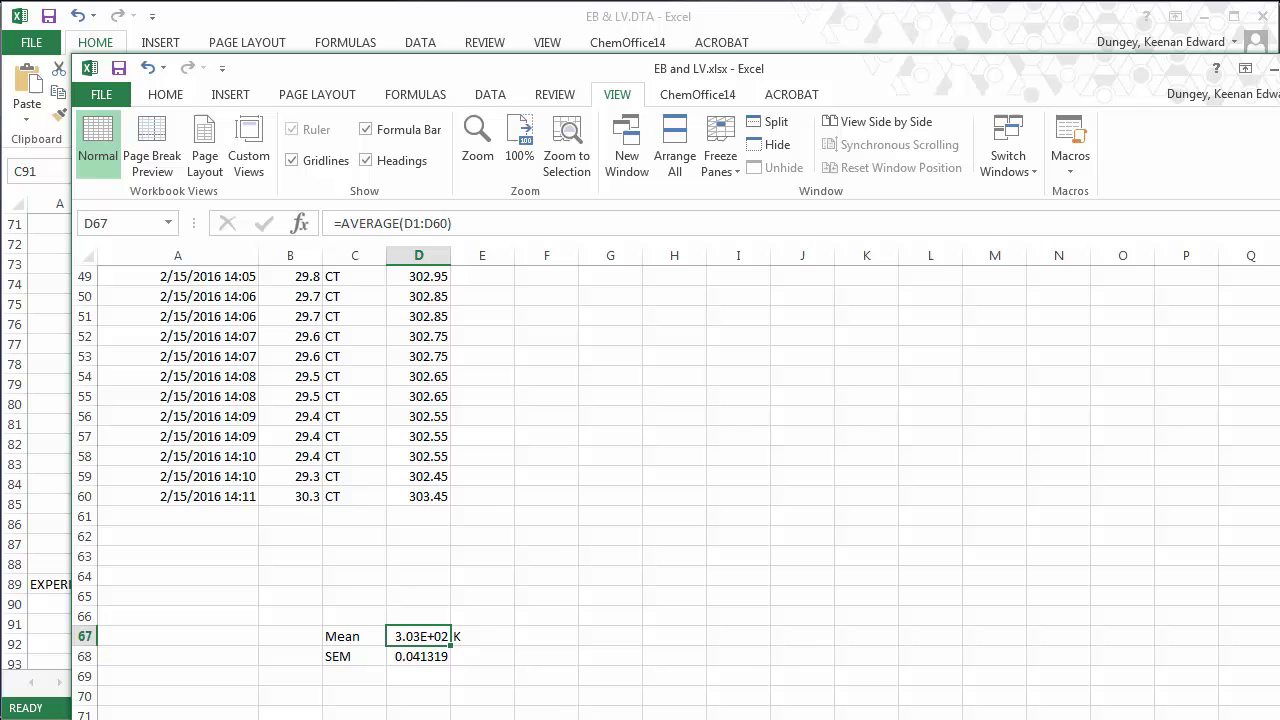
mouse_move(336, 719)
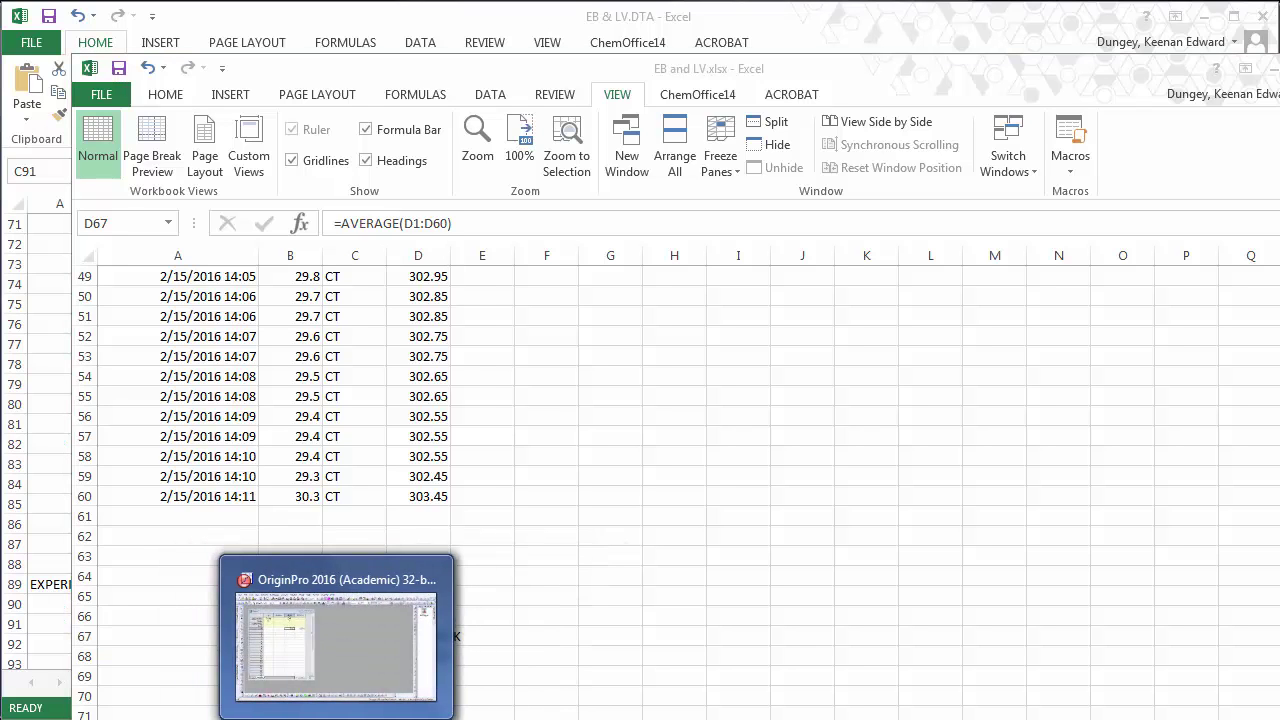
click(328, 652)
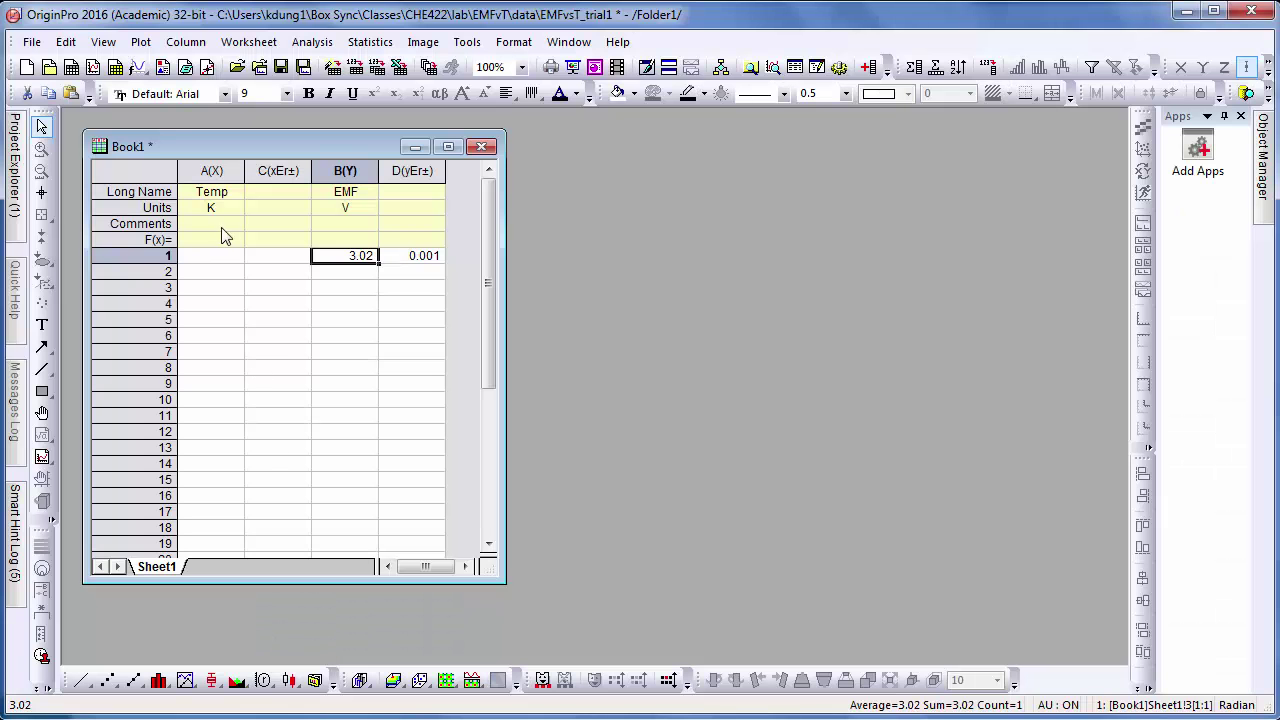
click(218, 258)
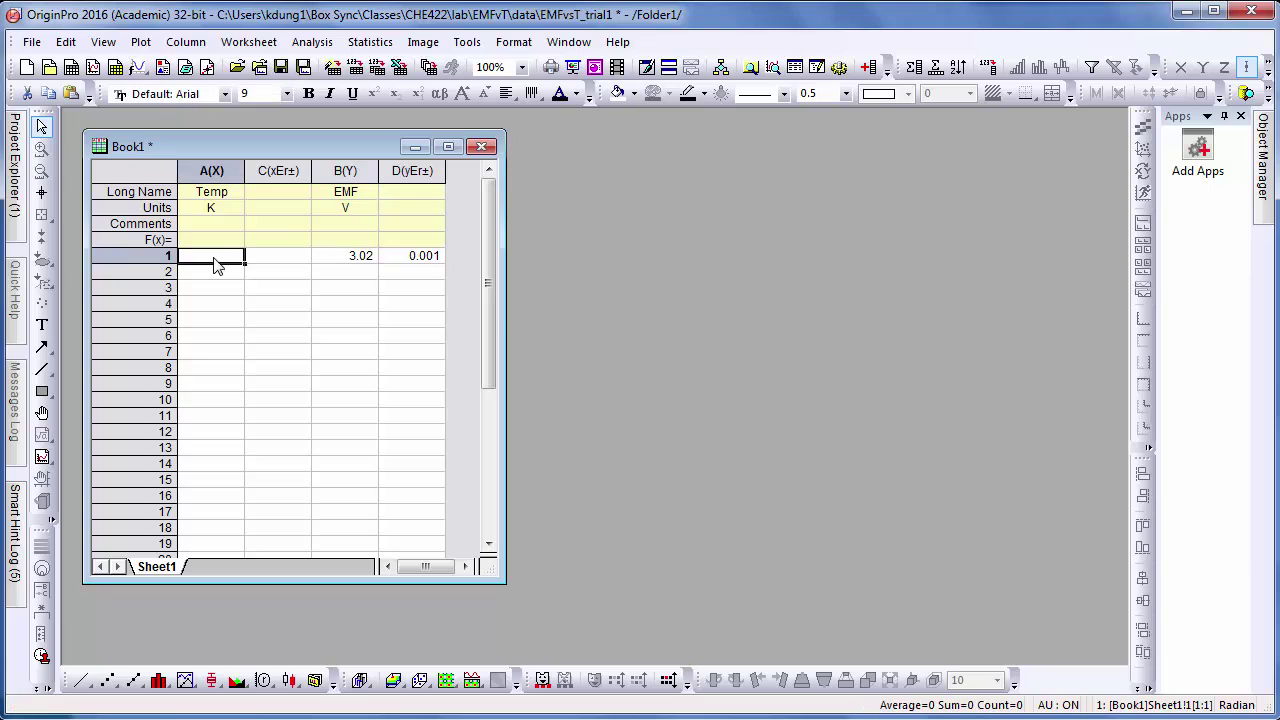
text(302)
key(Tab)
key(alt+Tab)
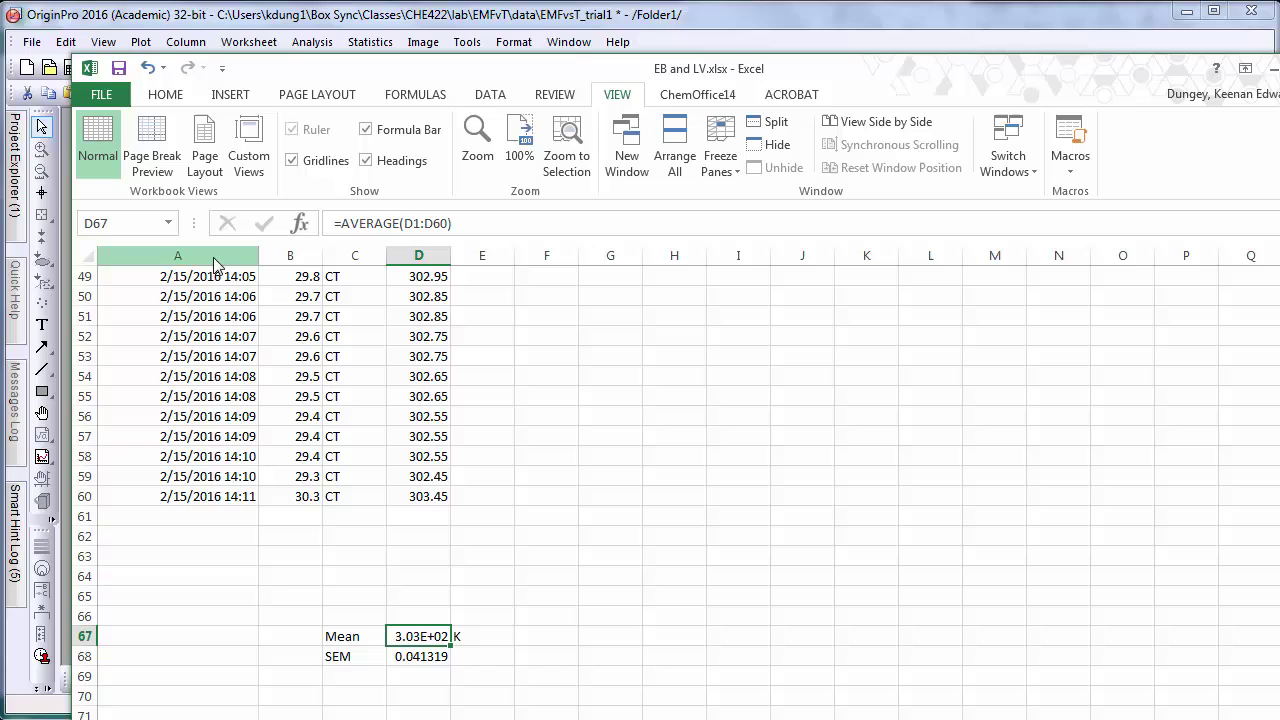
key(alt+Tab)
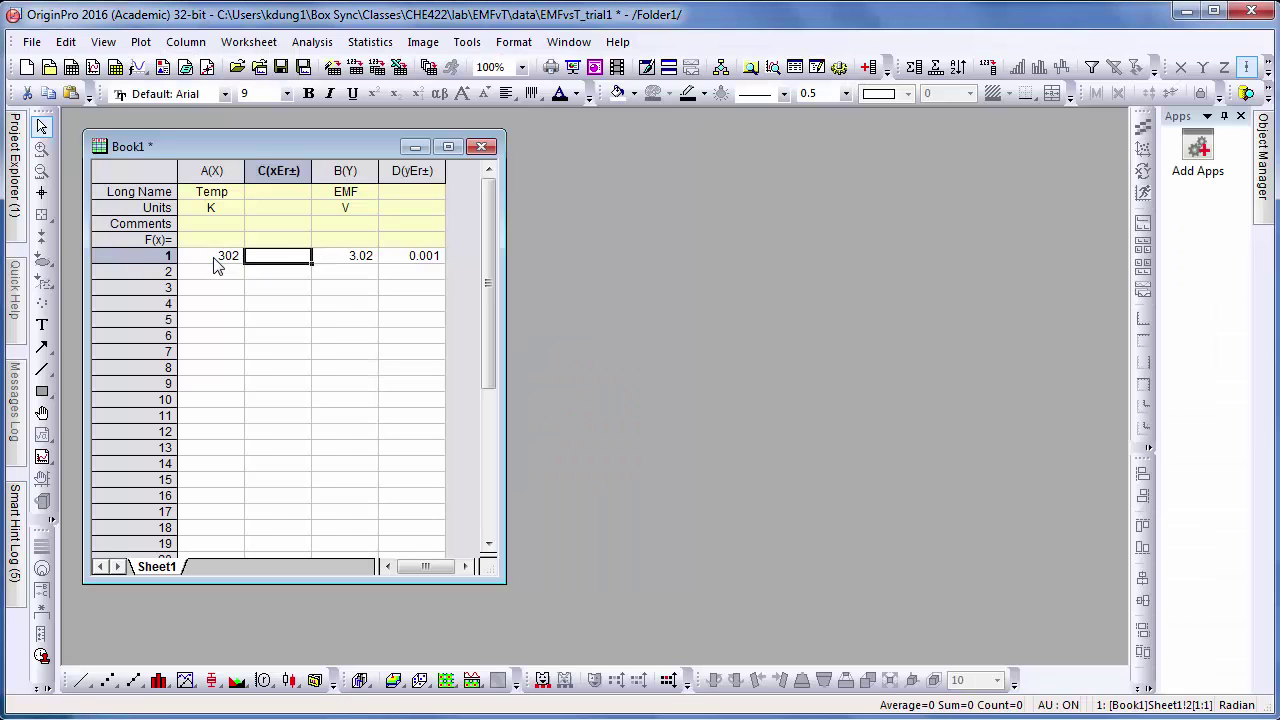
text(0.04)
Step: Switch to Excel and increase the scientific display of the mean in D67 to three decimal places
key(alt+Tab)
right_click(430, 637)
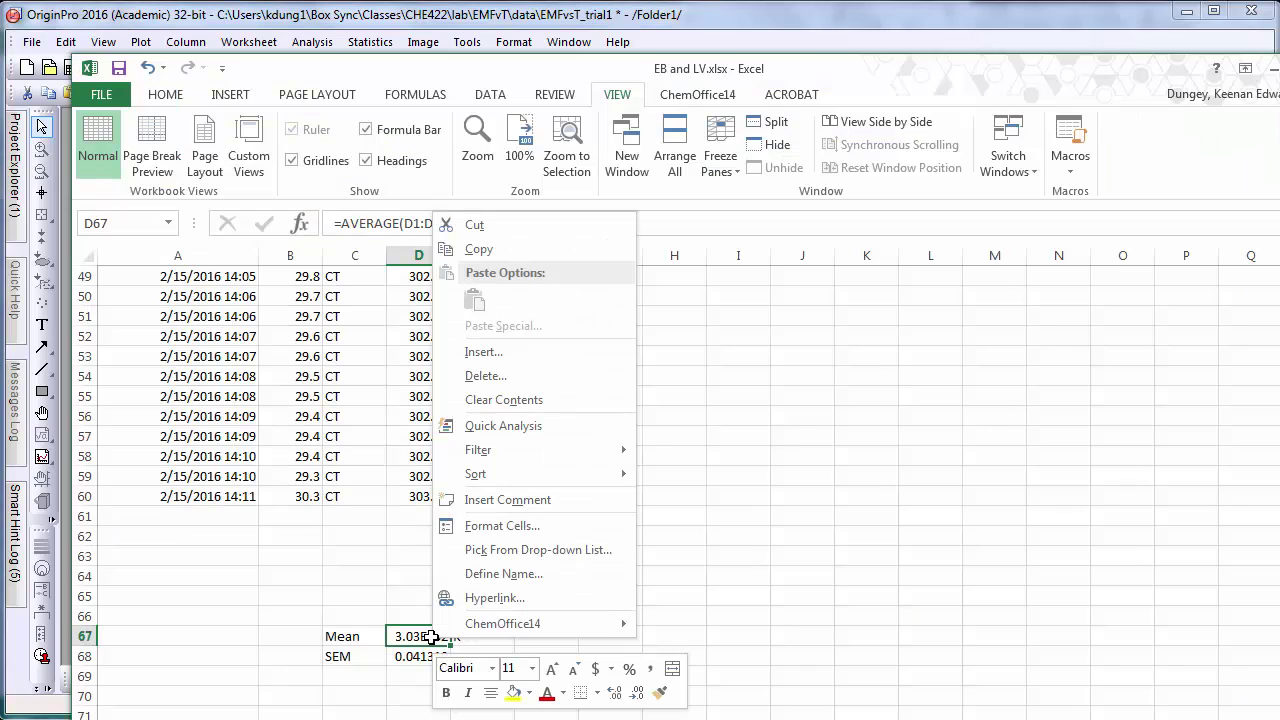
click(425, 496)
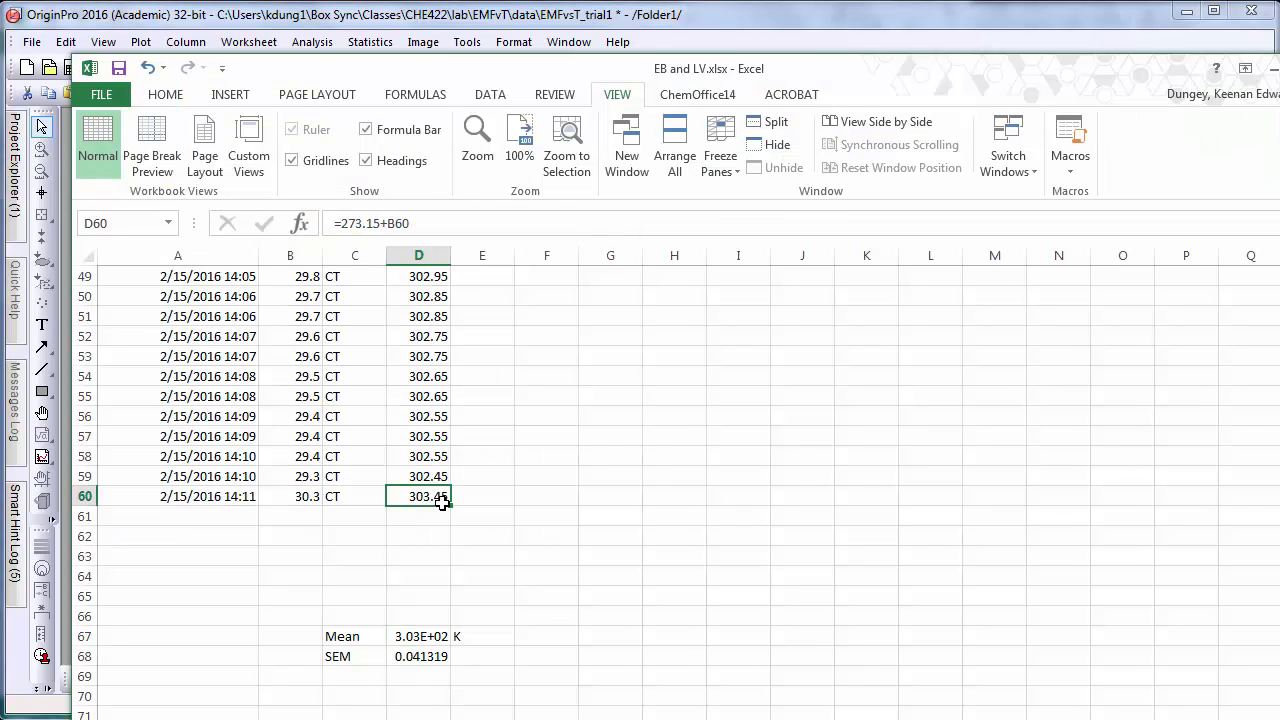
click(419, 637)
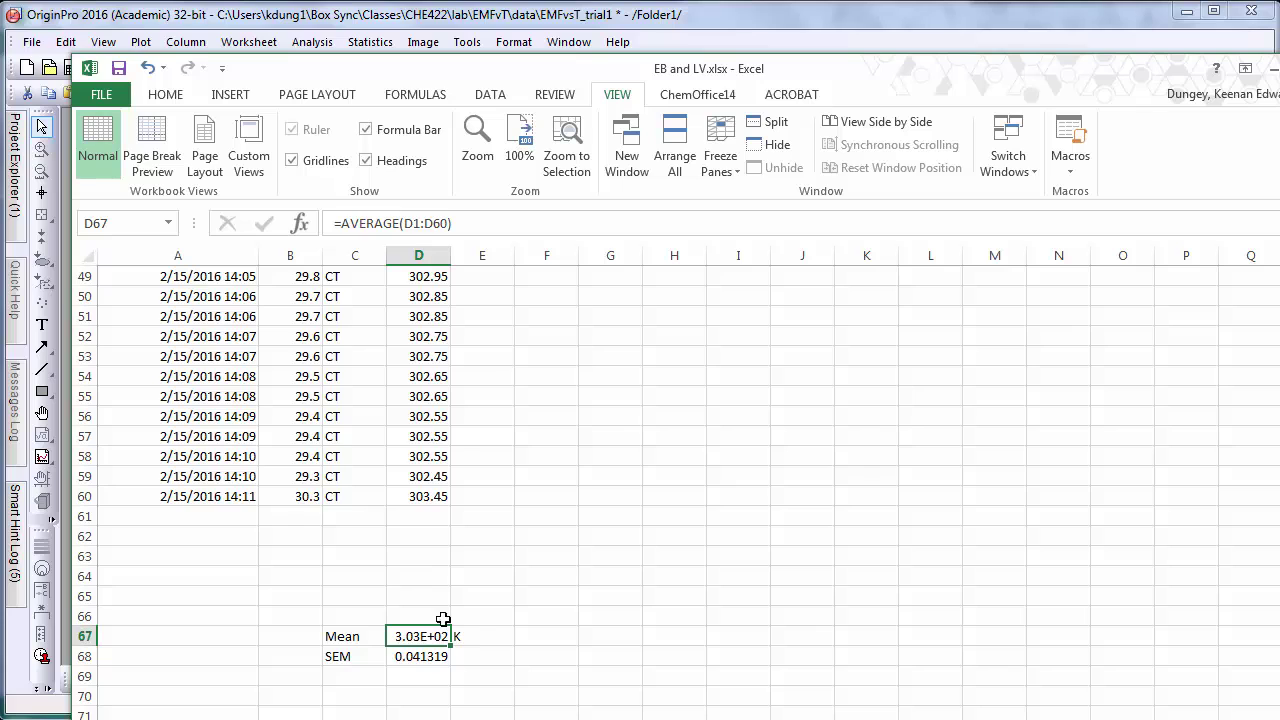
click(178, 98)
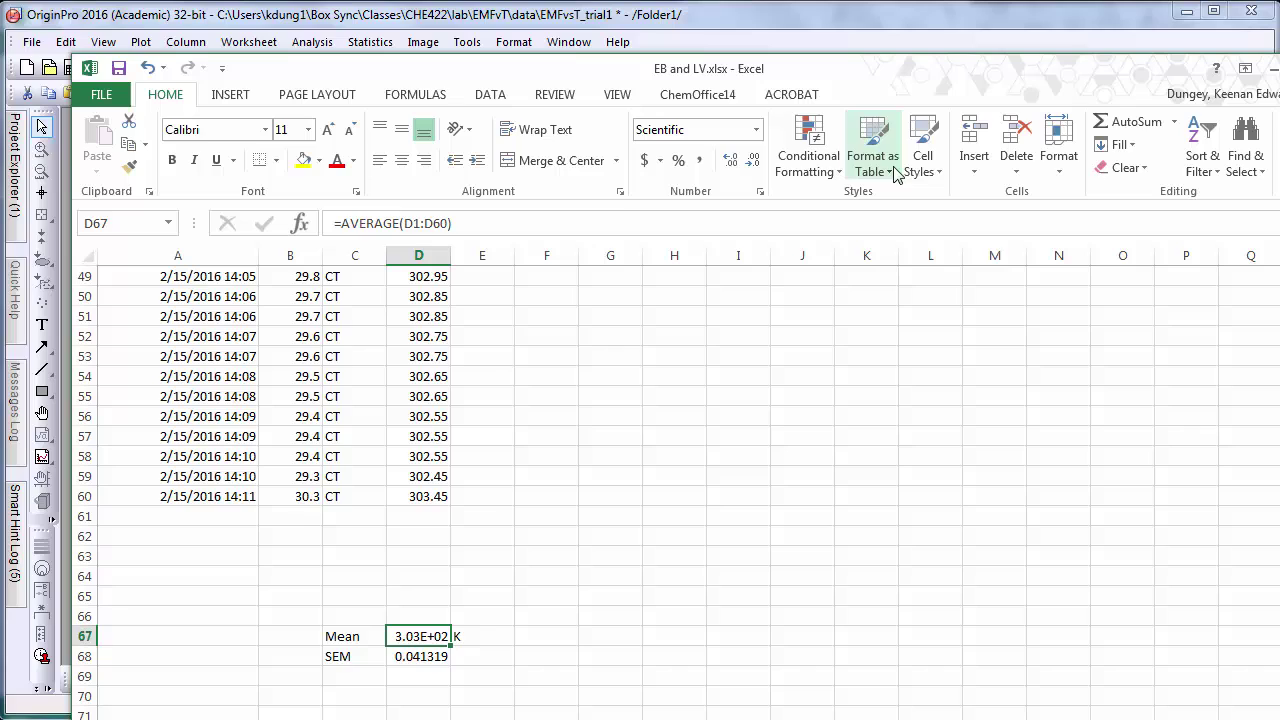
click(734, 164)
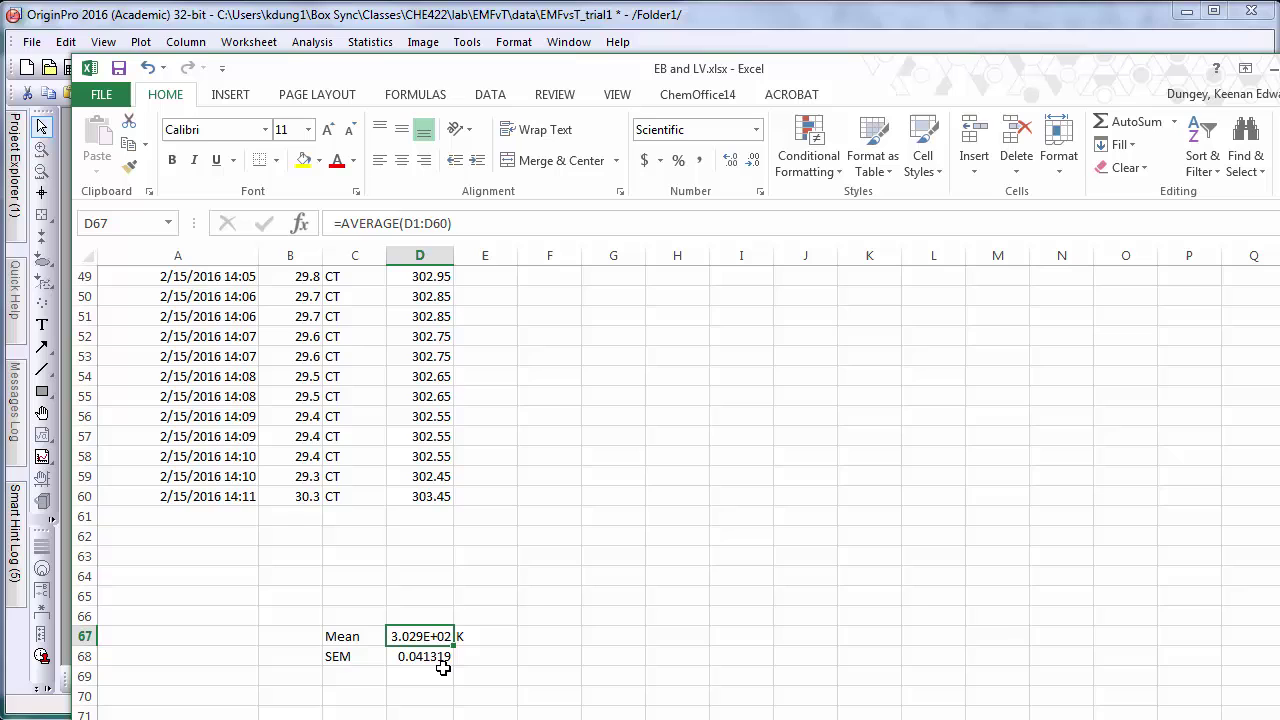
Step: Switch to OriginPro, correct the row 1 Temp value to 302.9, and go to the Temp cell of row 2
key(alt+Tab)
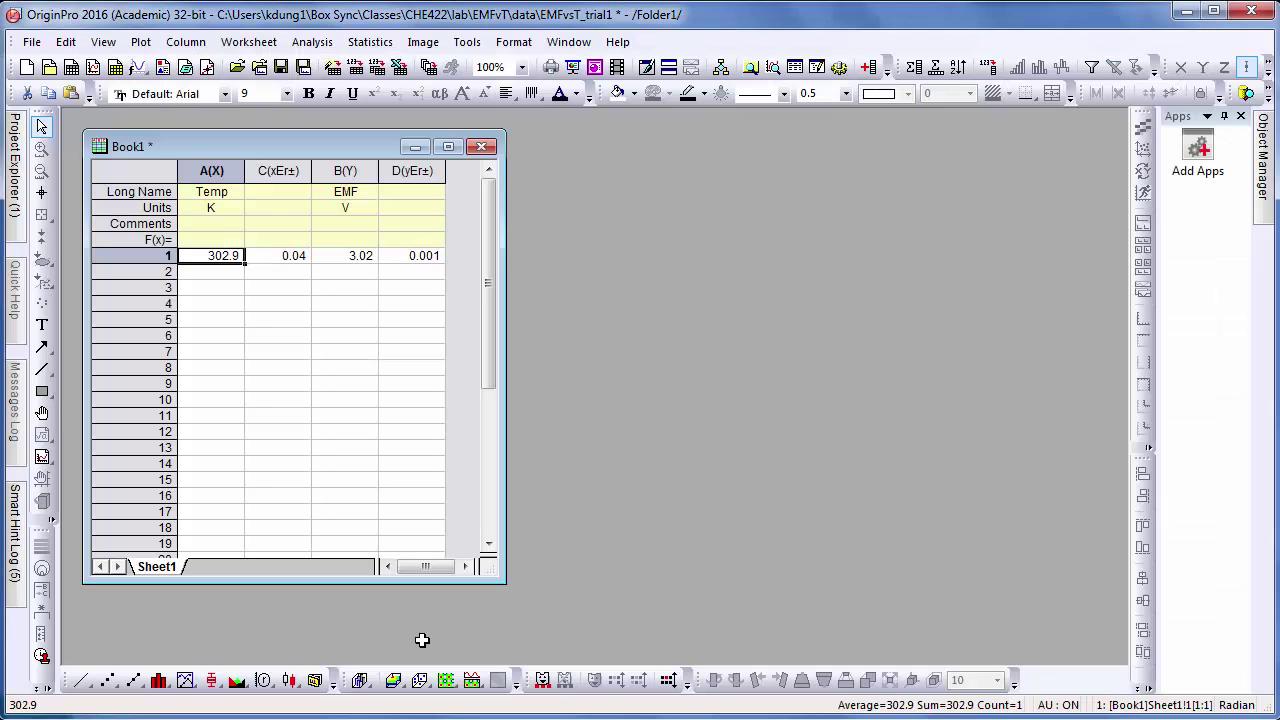
key(Right)
key(Right)
key(Right)
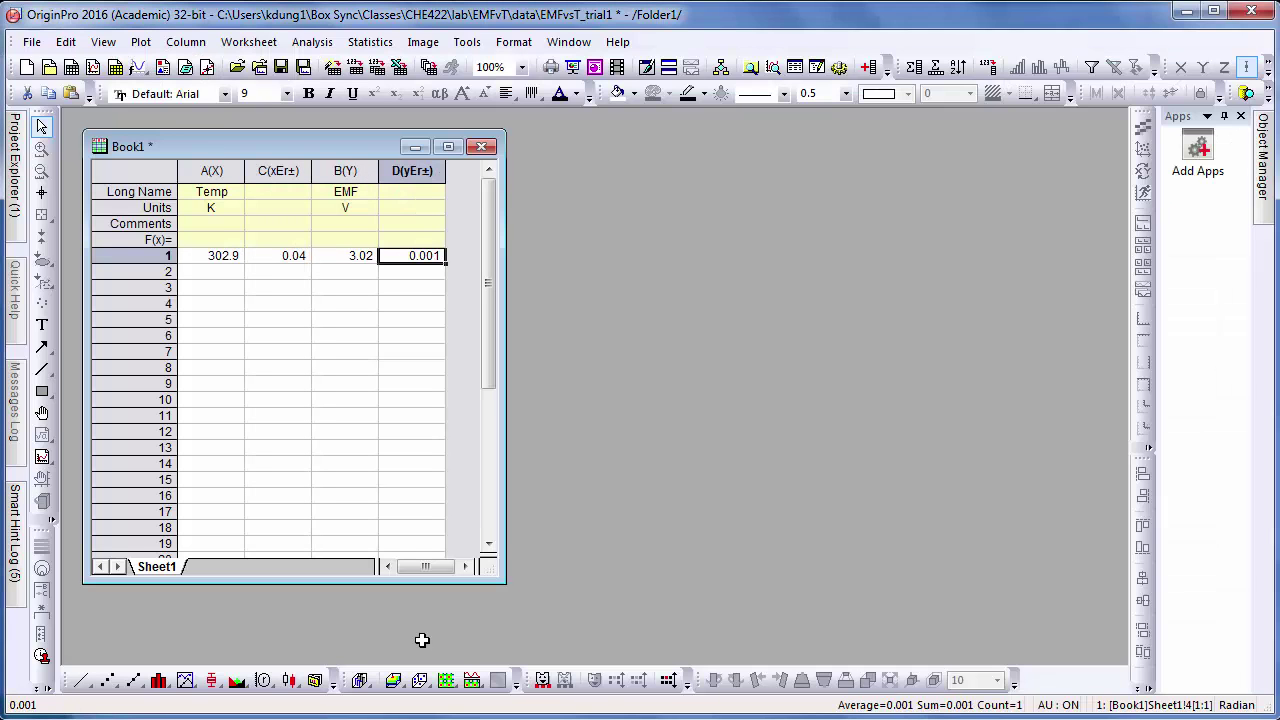
key(Left)
key(Left)
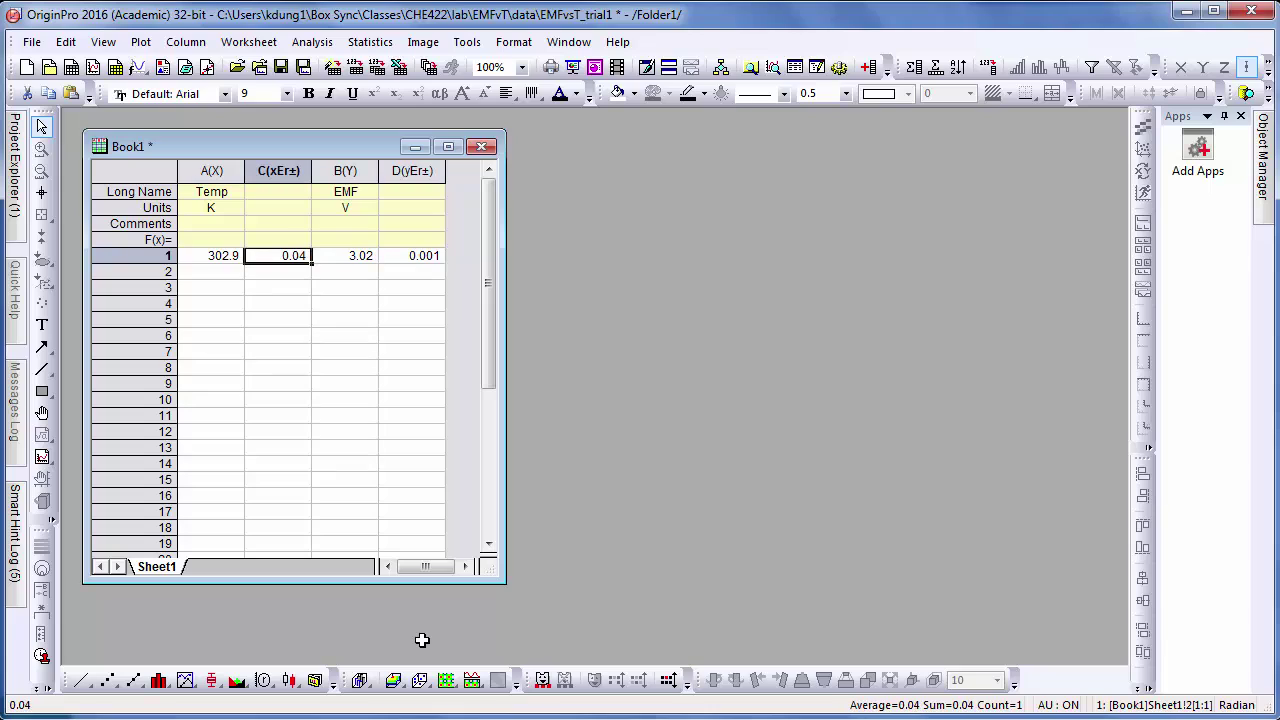
key(Left)
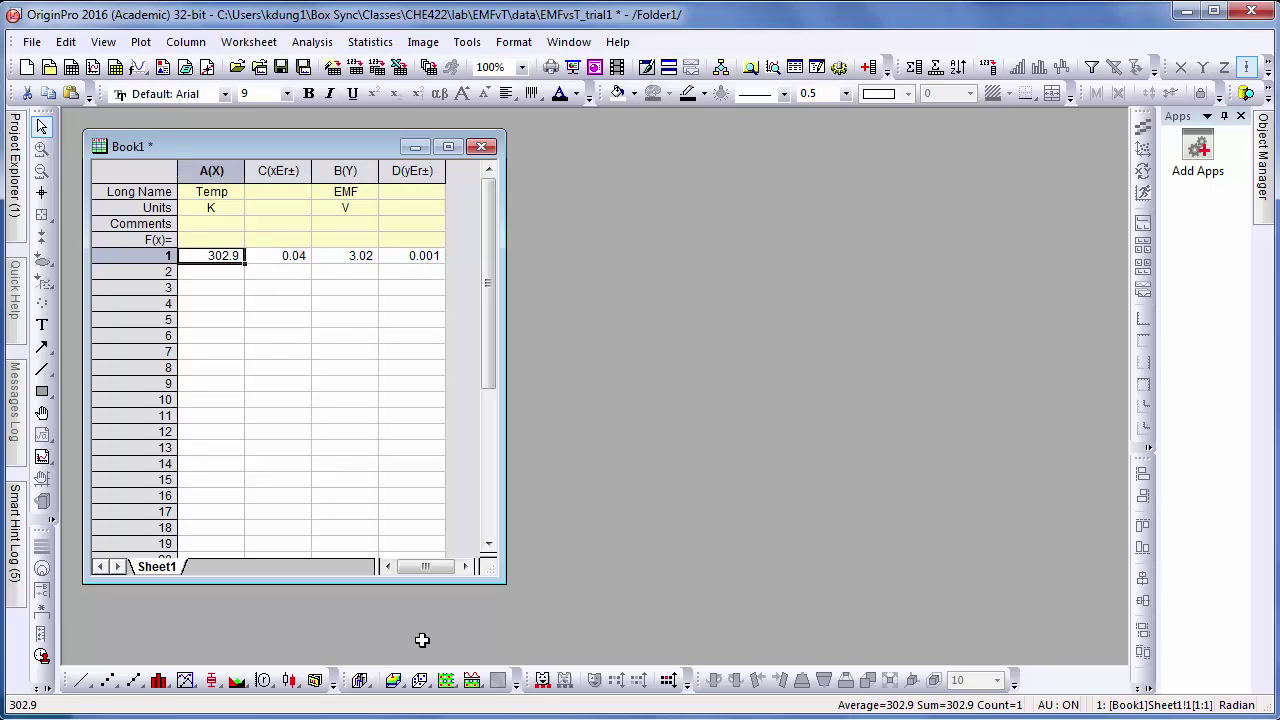
key(Right)
key(Down)
key(Left)
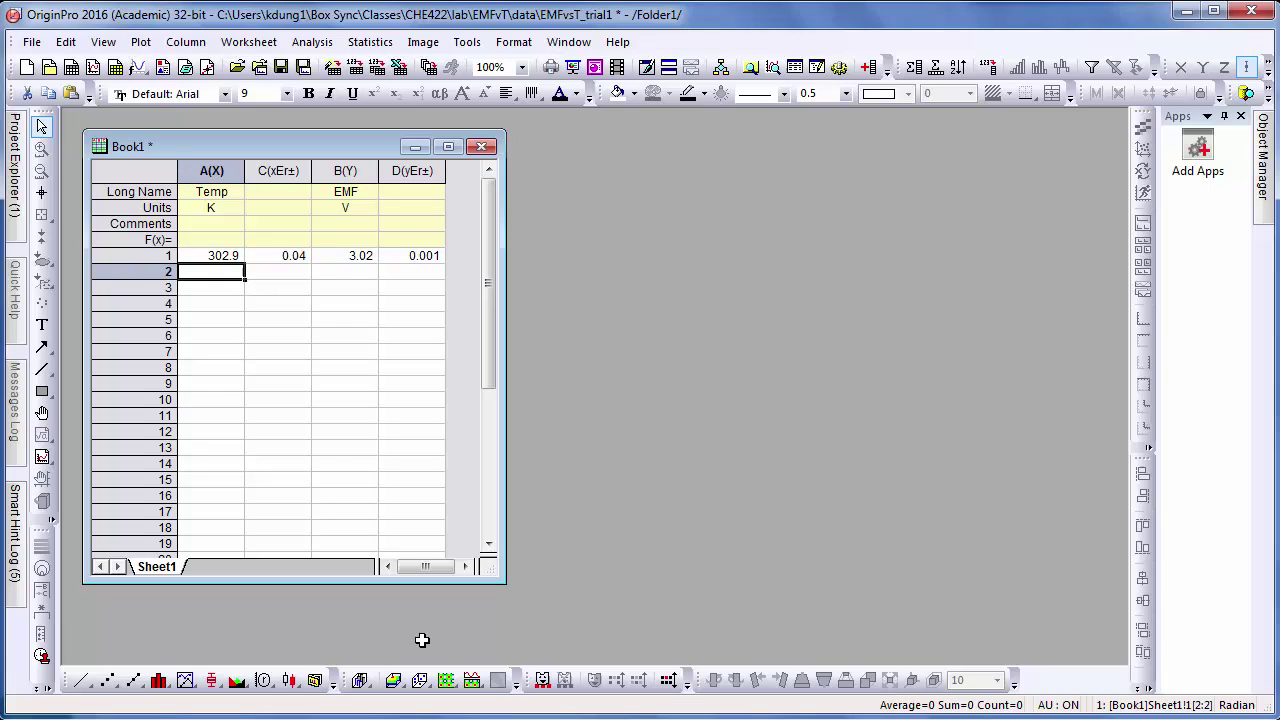